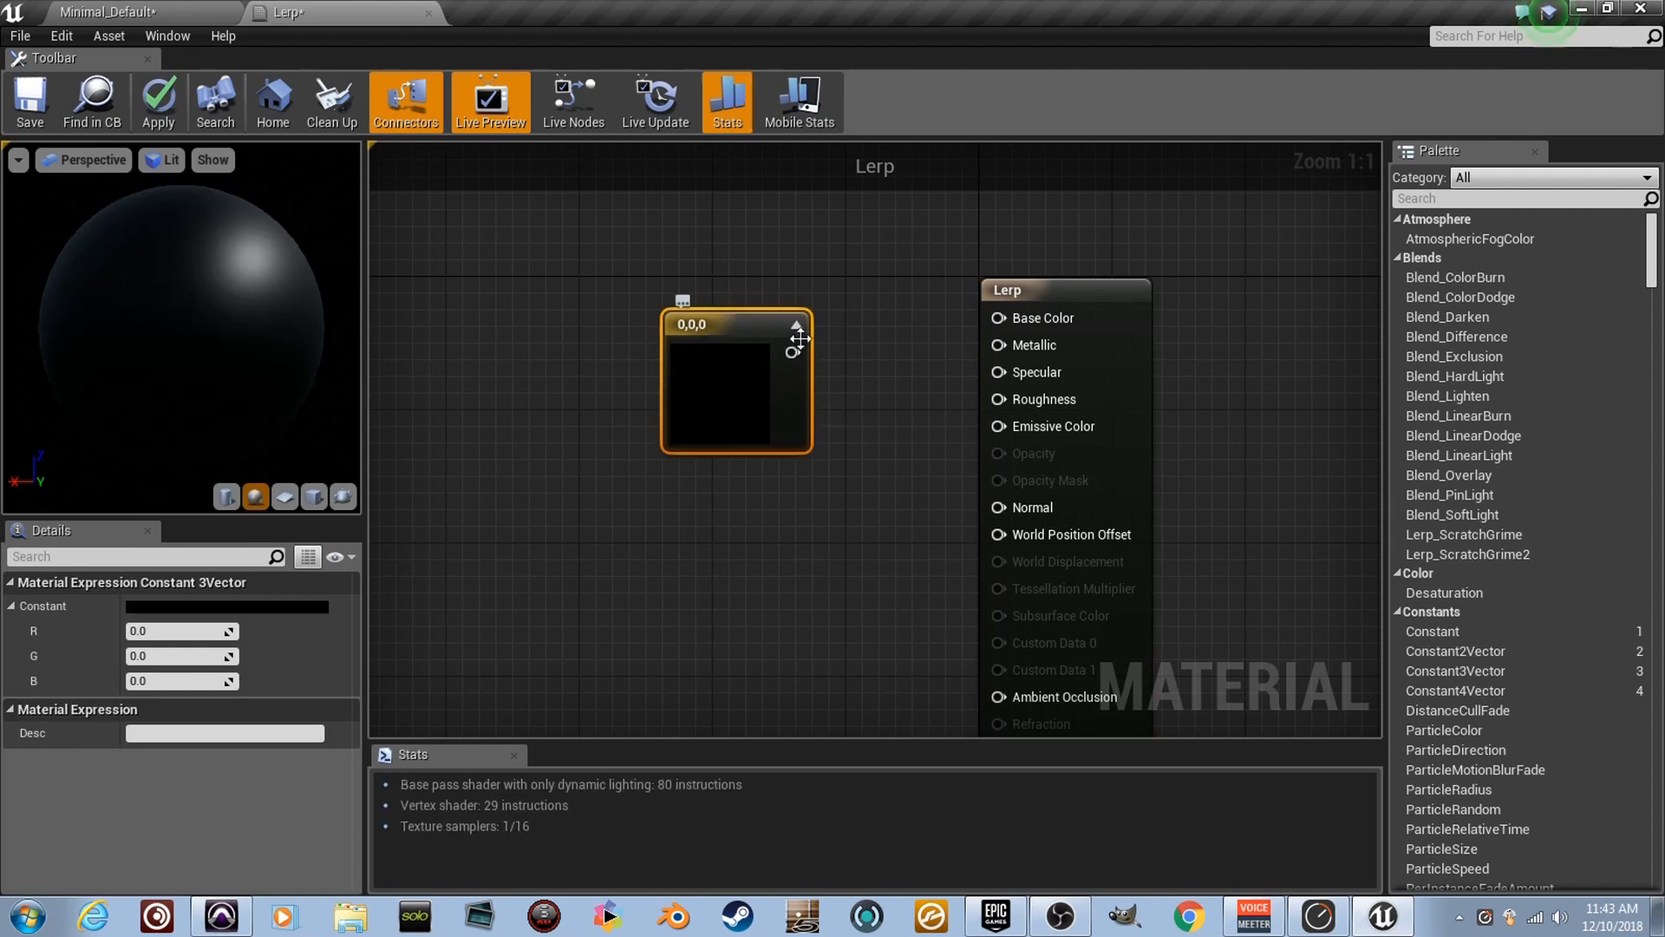
# Connect the black color node to Base Color and set its color to bright purple (0.371, 0, 1).
pyautogui.doubleClick(773, 379)
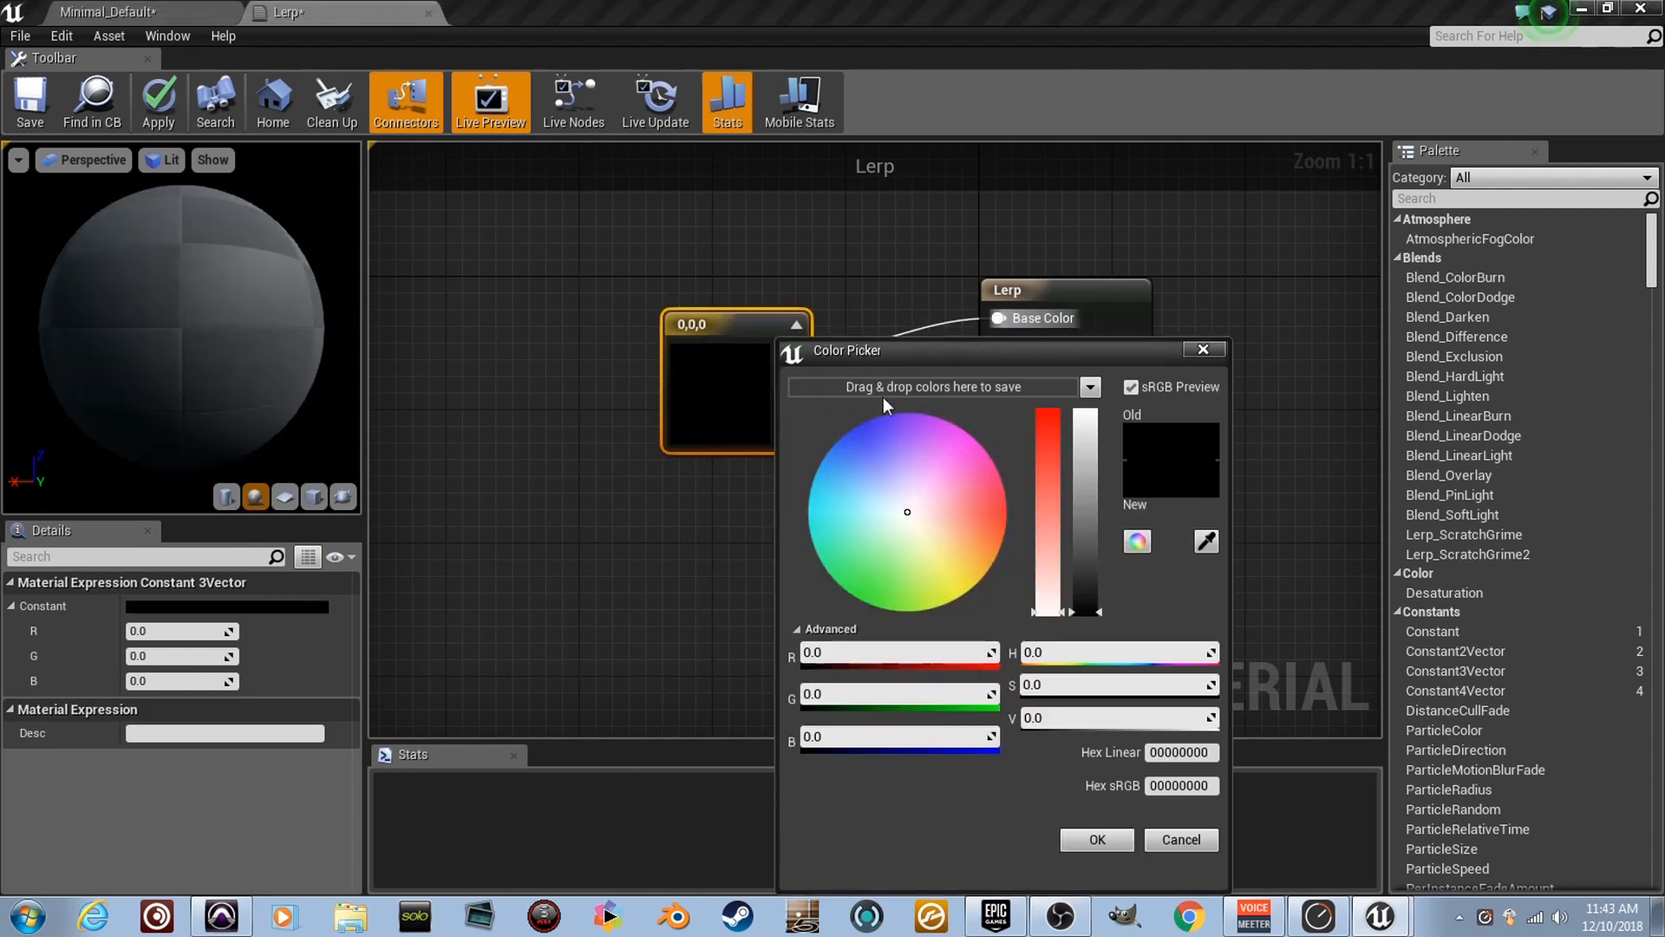
pyautogui.moveTo(911, 382); pyautogui.dragTo(890, 386)
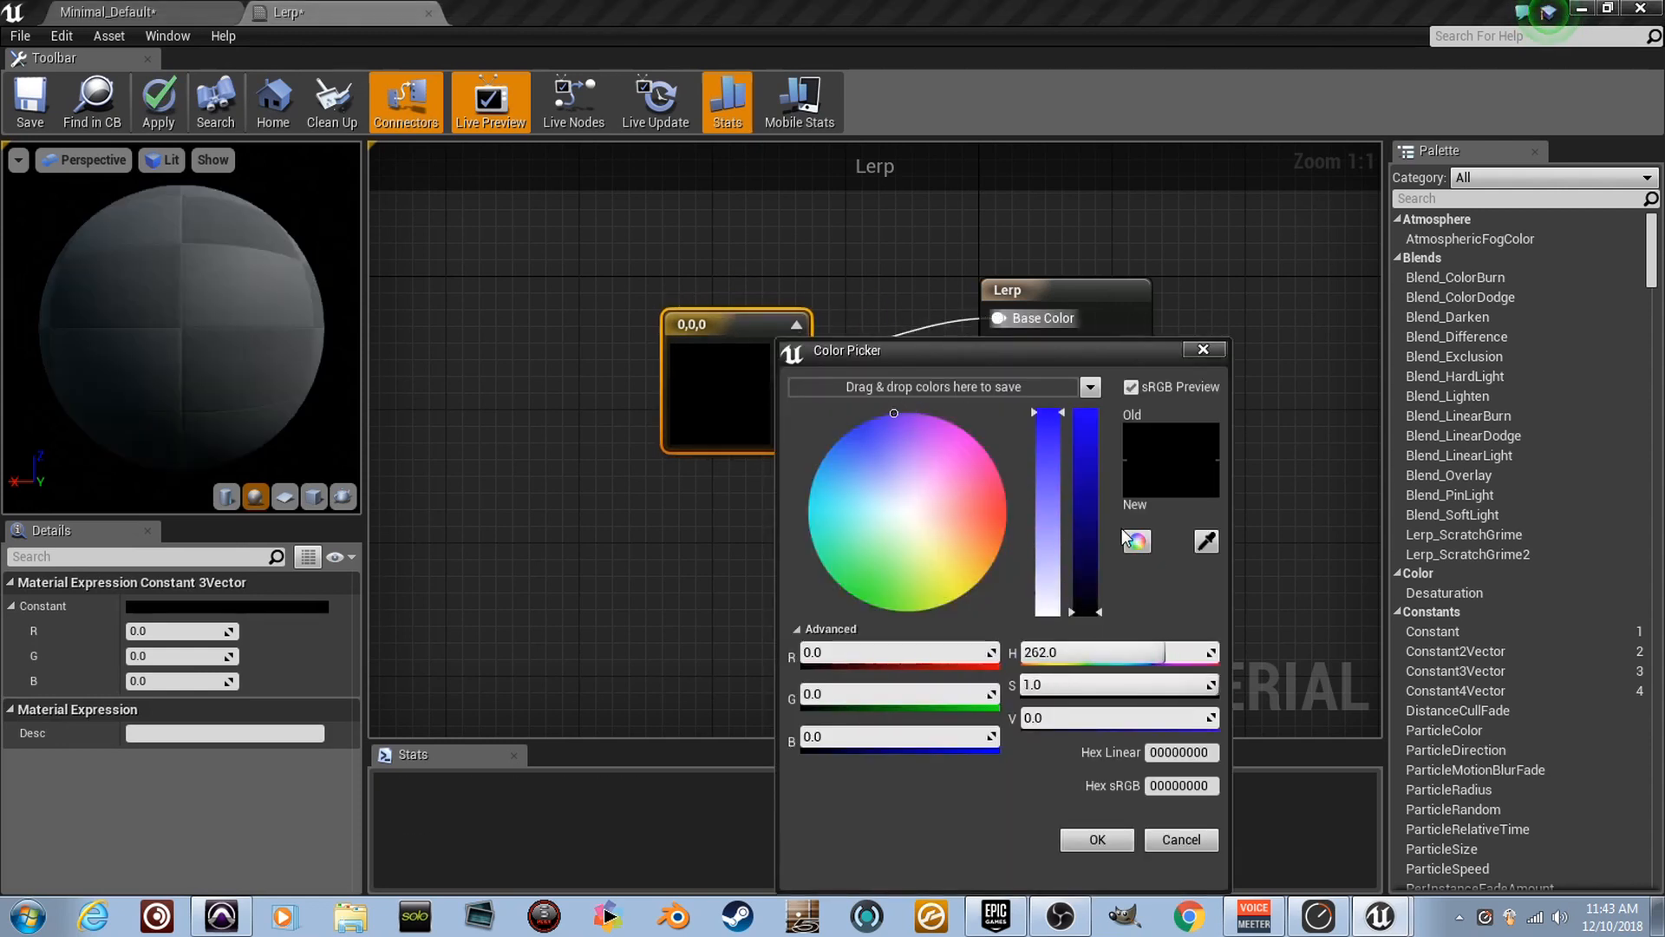
pyautogui.moveTo(1087, 608); pyautogui.dragTo(1087, 406)
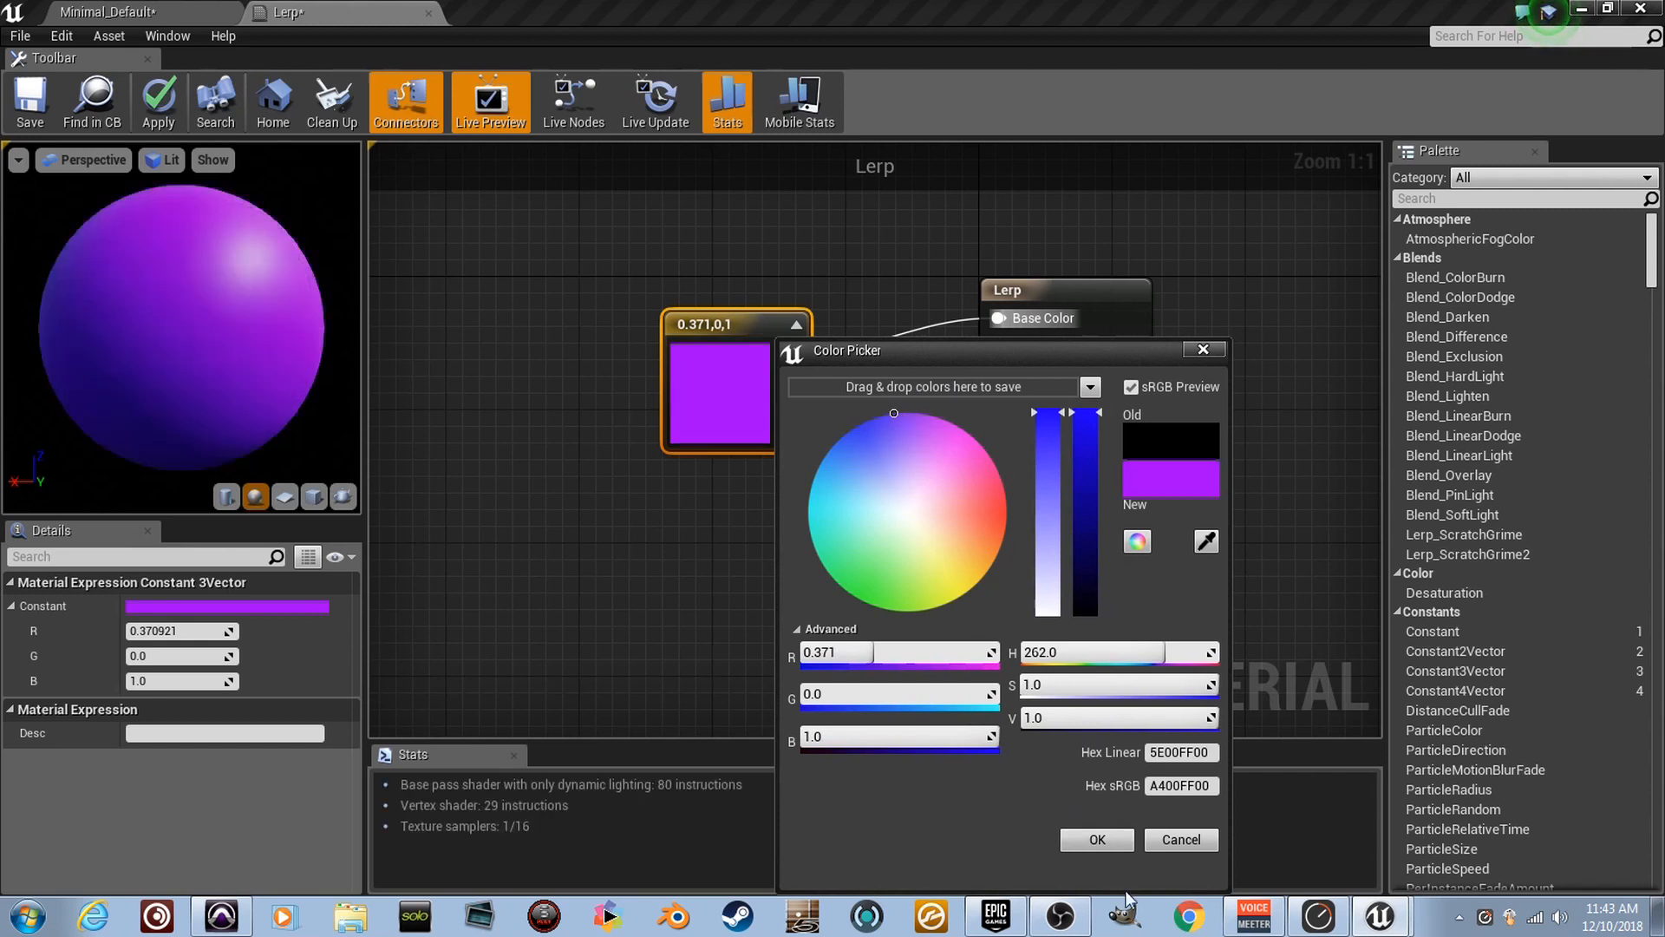
pyautogui.click(1097, 840)
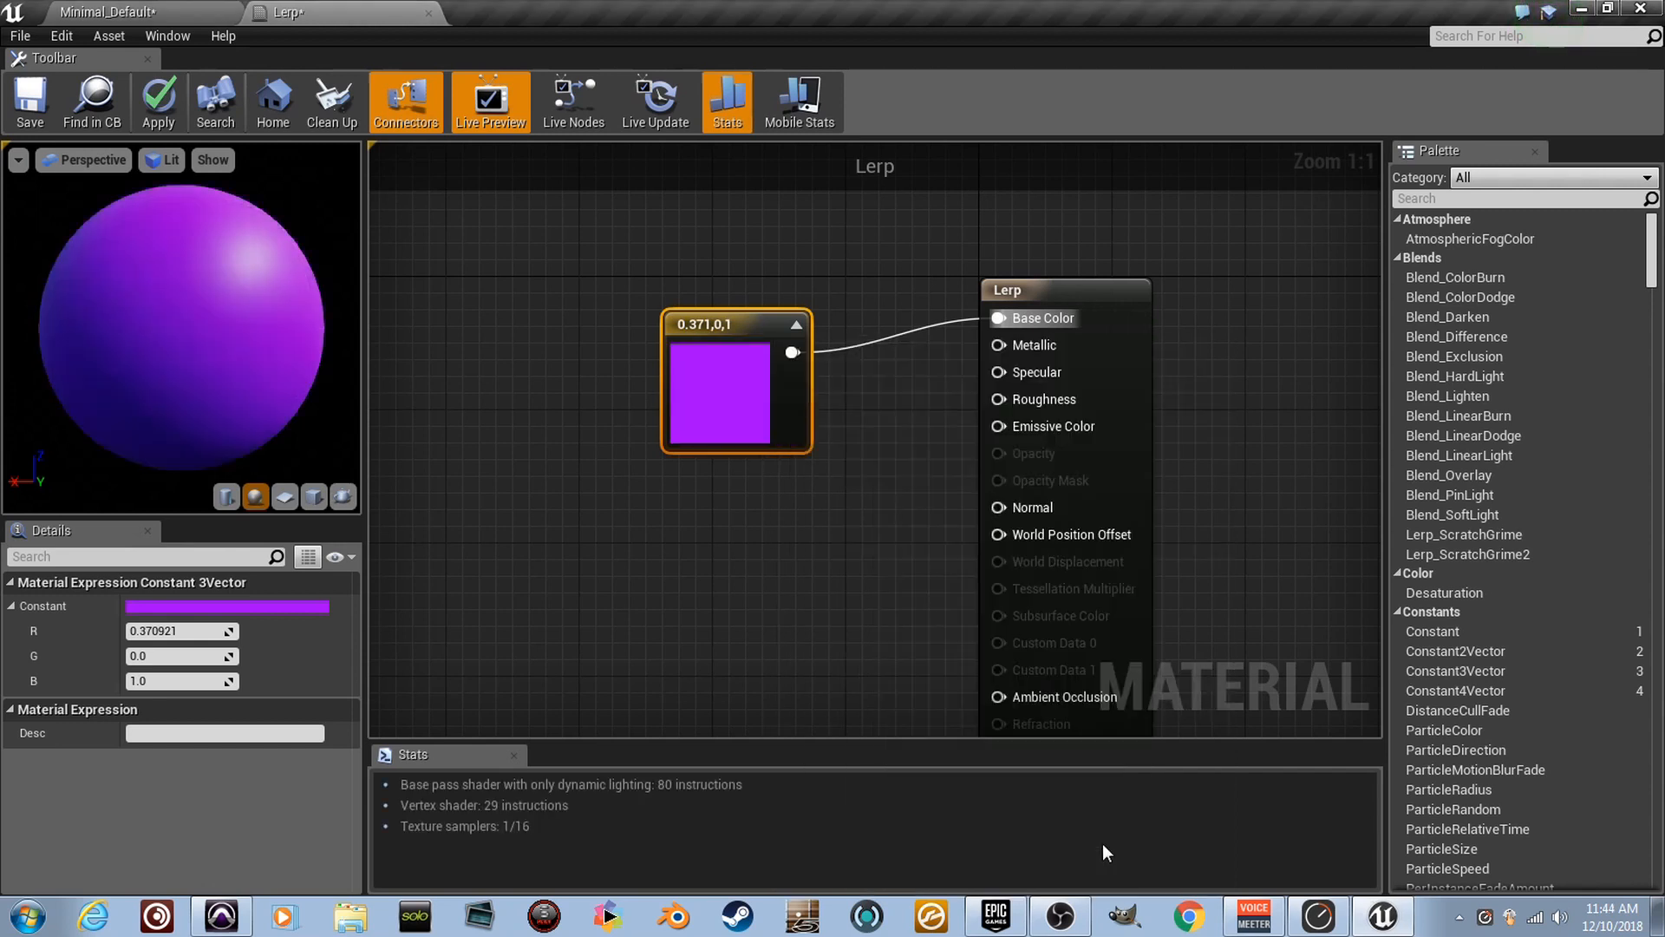
# Save the Lerp material and apply it to the large plane in the Minimal_Default level.
pyautogui.click(45, 102)
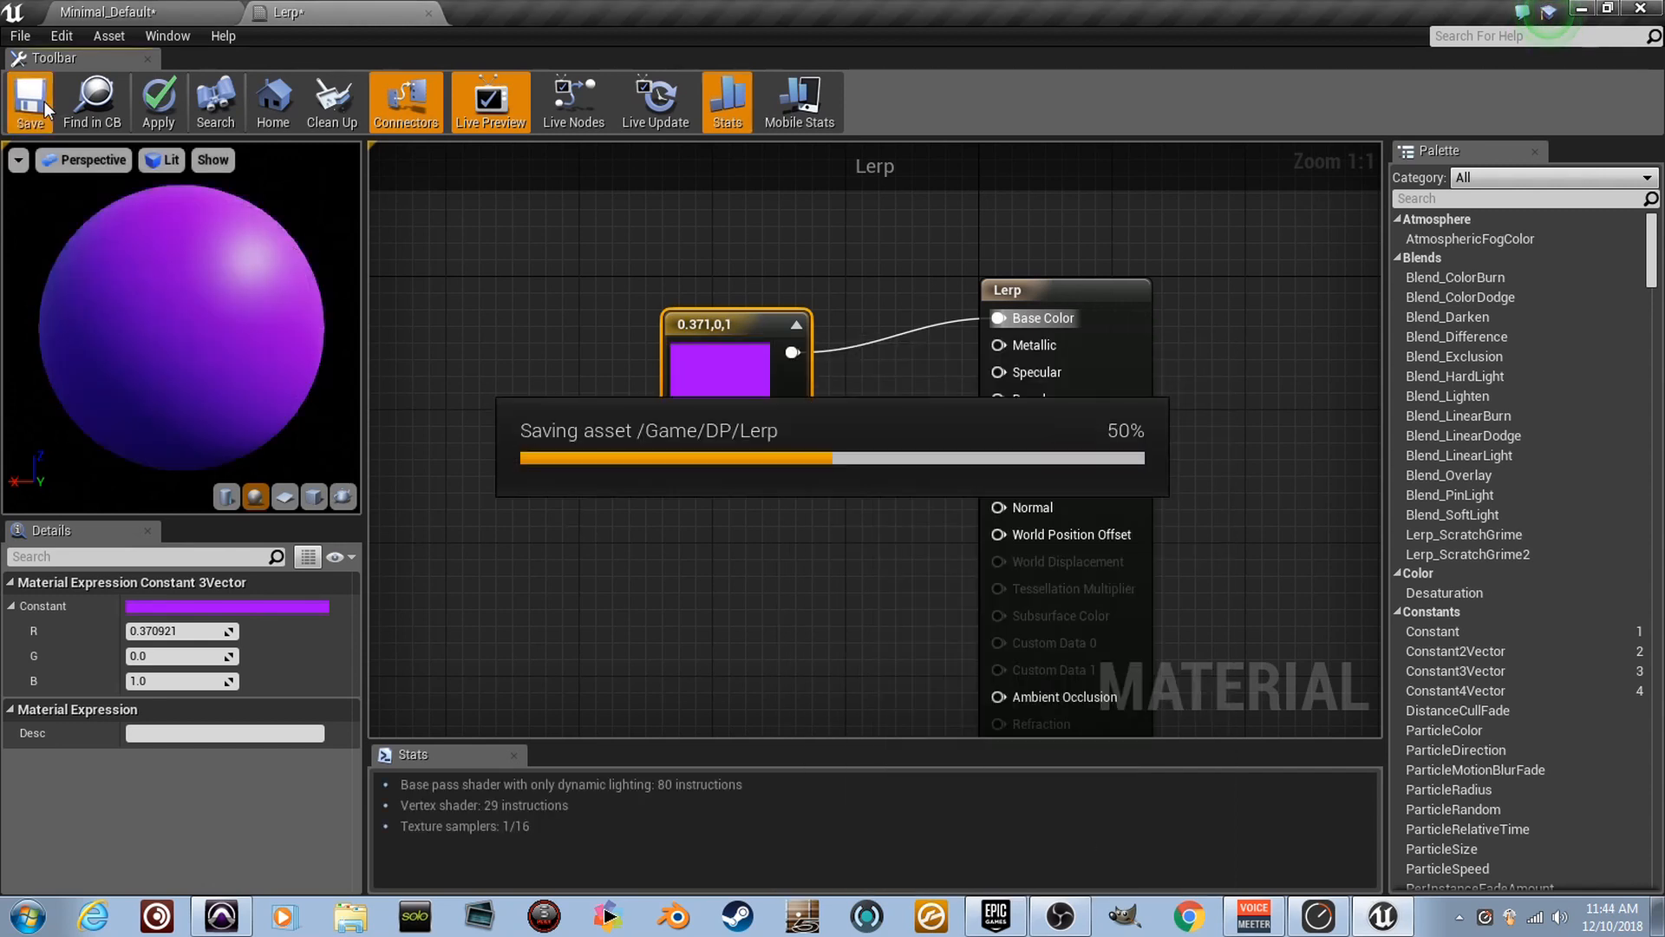
pyautogui.click(139, 10)
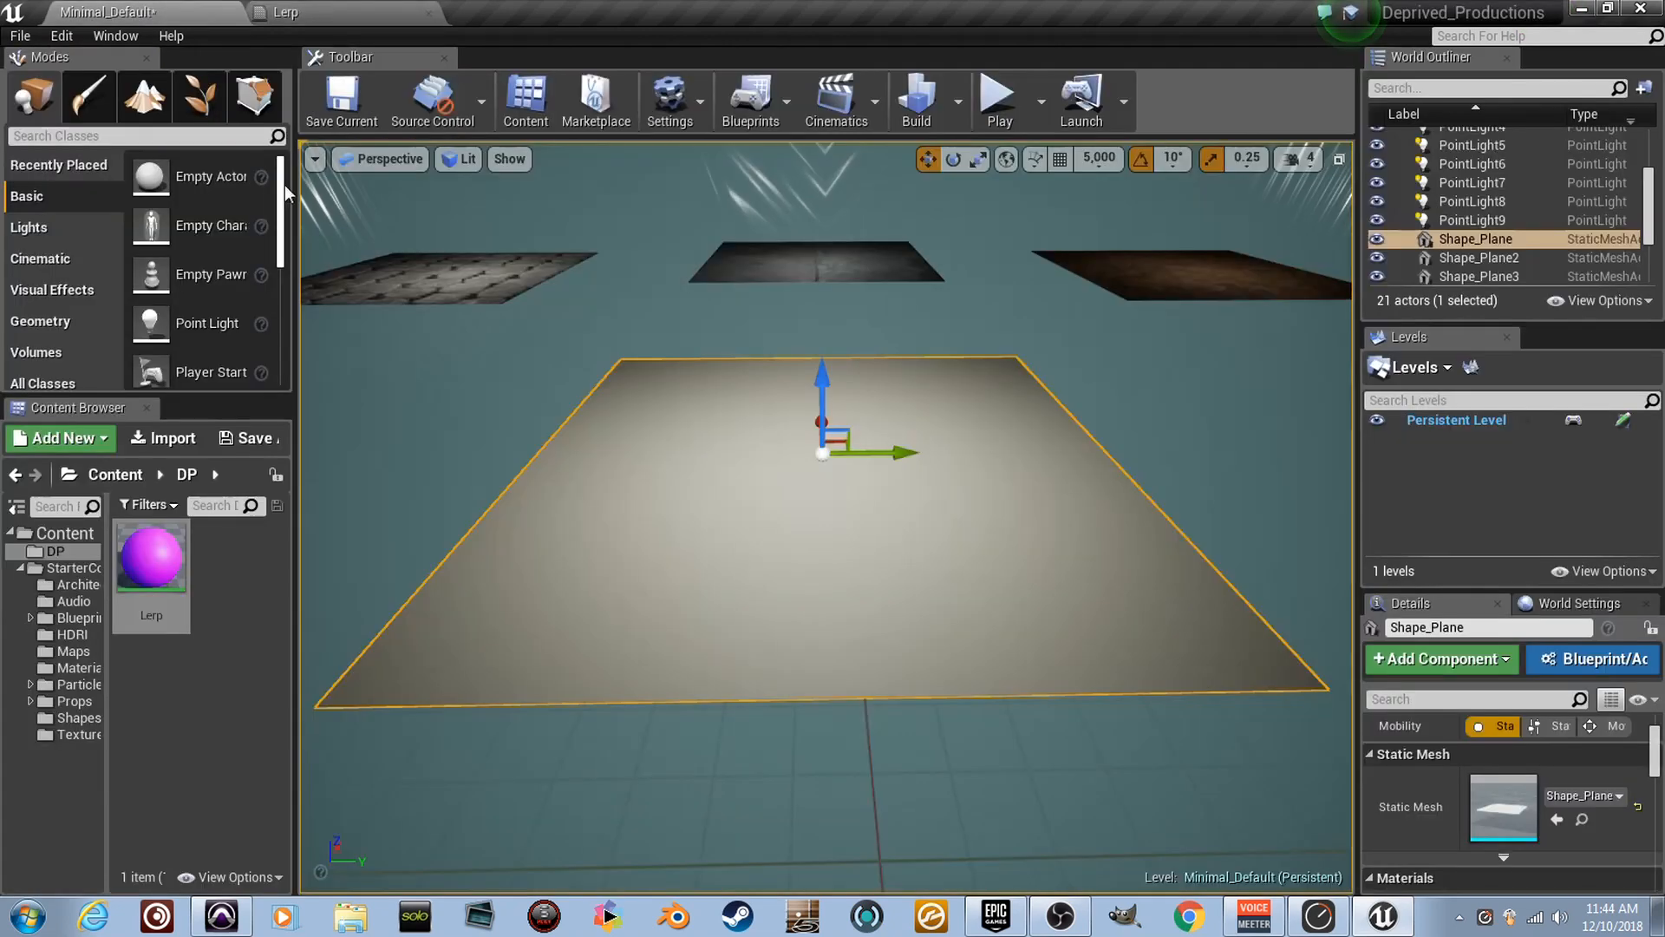
pyautogui.moveTo(164, 566); pyautogui.dragTo(795, 532)
pyautogui.moveTo(795, 531)
pyautogui.mouseDown(button='right')
pyautogui.moveTo(911, 529)
pyautogui.moveTo(867, 552)
pyautogui.moveTo(787, 509)
pyautogui.mouseUp(button='right')
# Reopen the Lerp material and add a second Constant3Vector below the purple one, colored bright green (0.239, 1, 0).
pyautogui.doubleClick(151, 559)
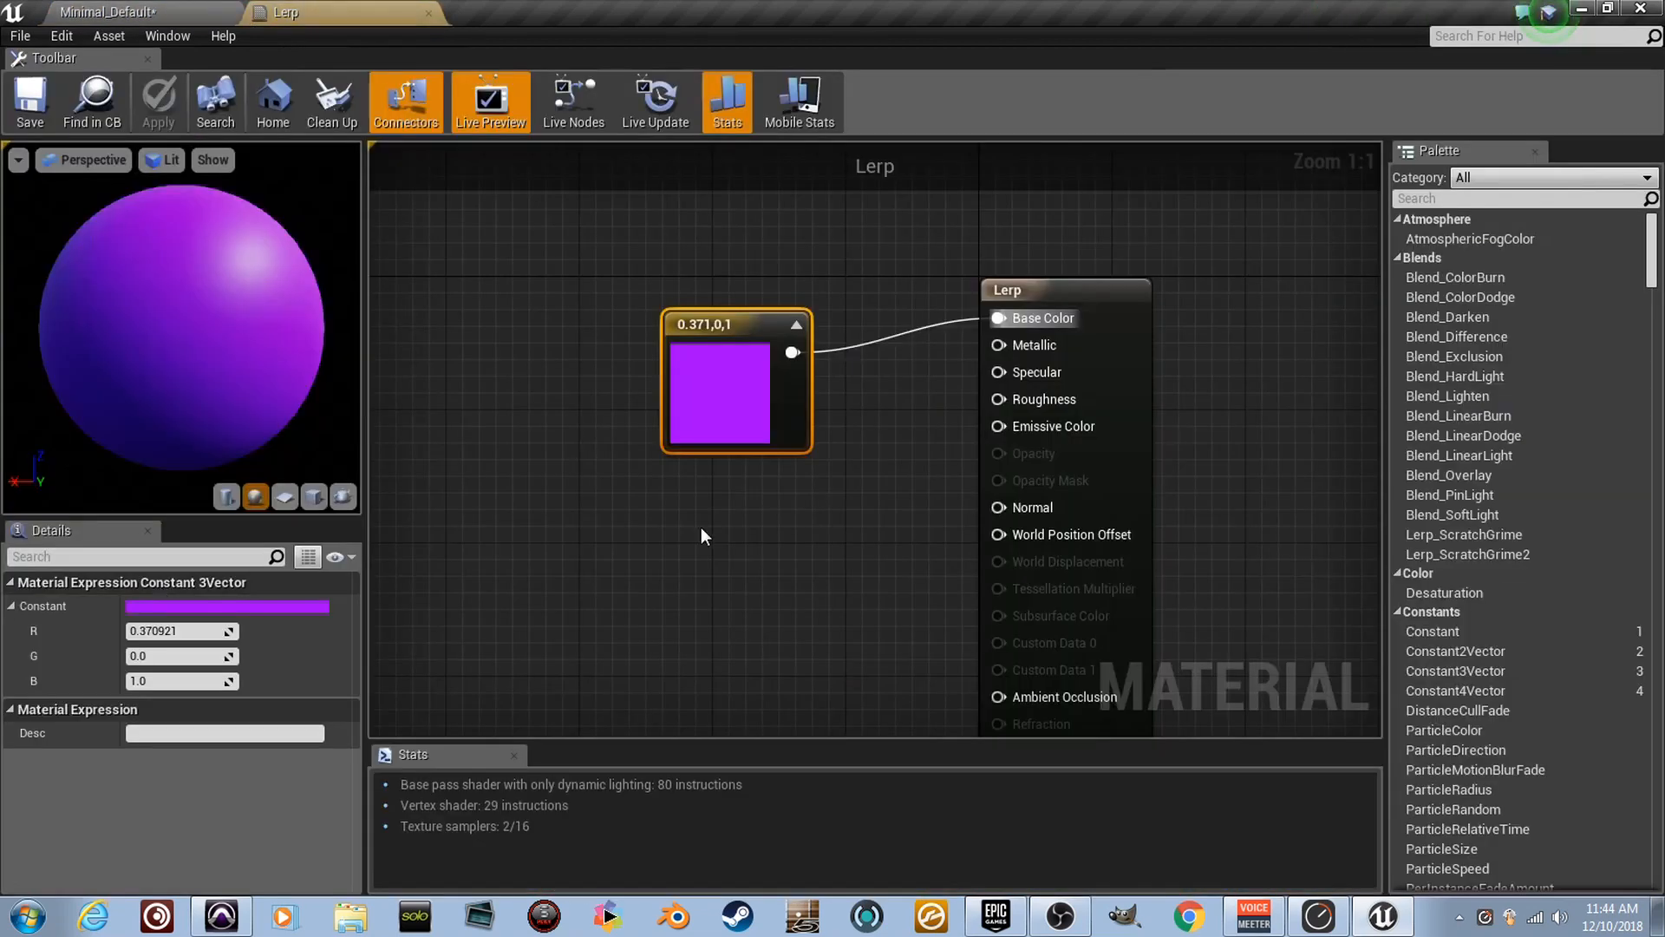
pyautogui.click(660, 486)
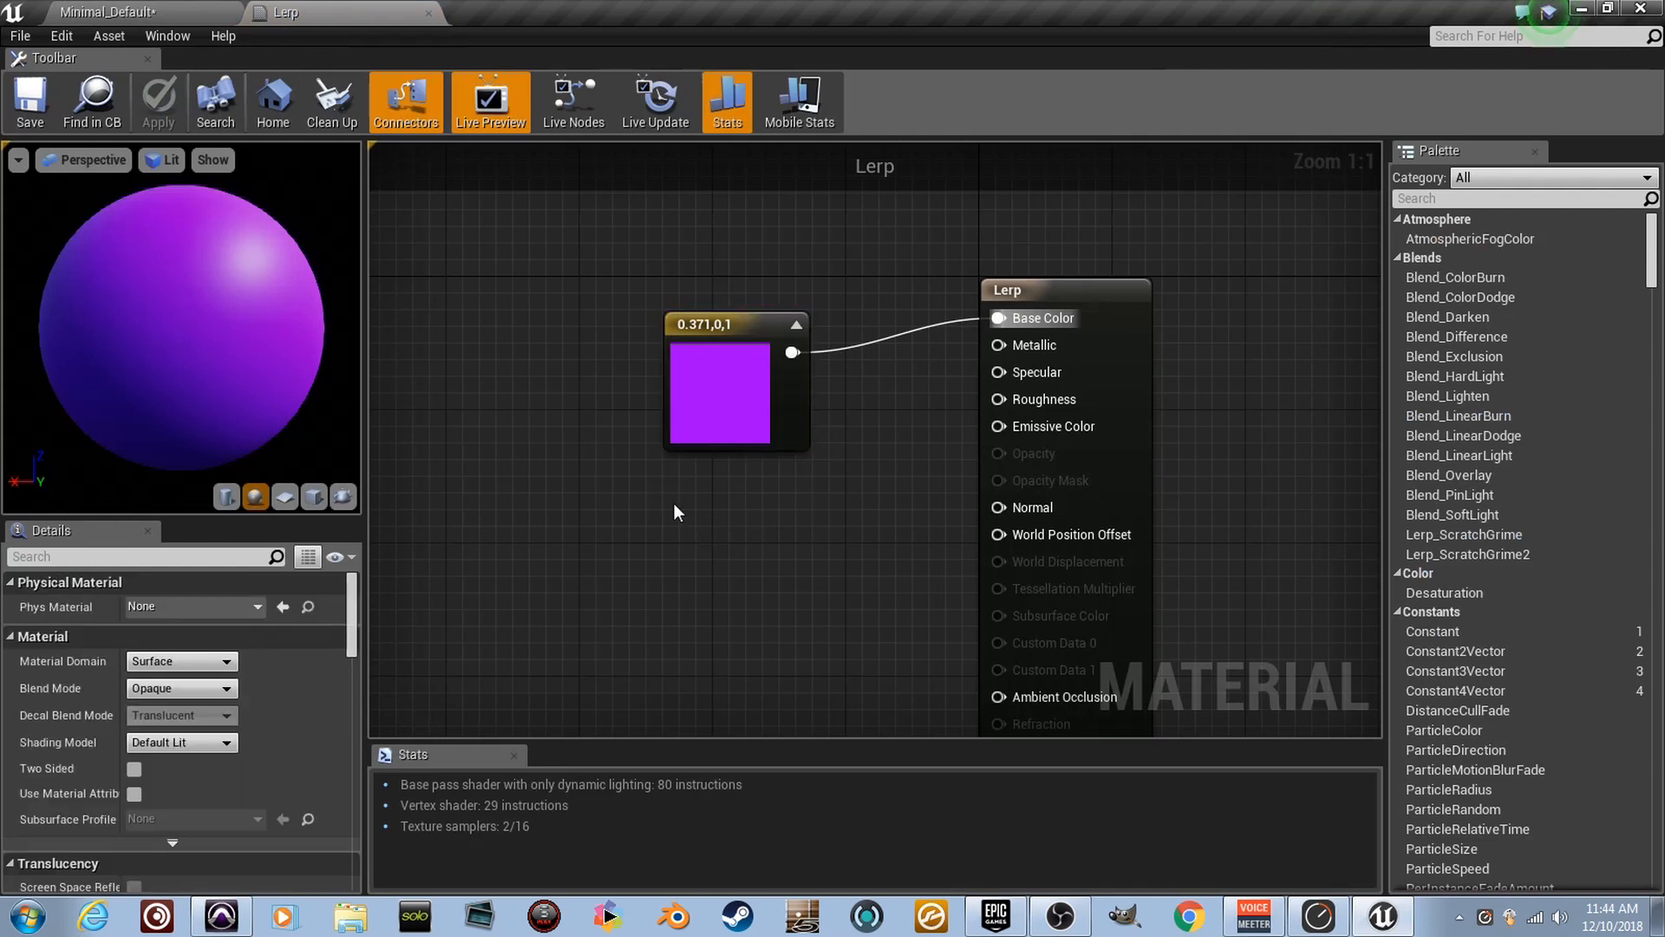
pyautogui.click(674, 503)
pyautogui.doubleClick(719, 540)
pyautogui.click(824, 607)
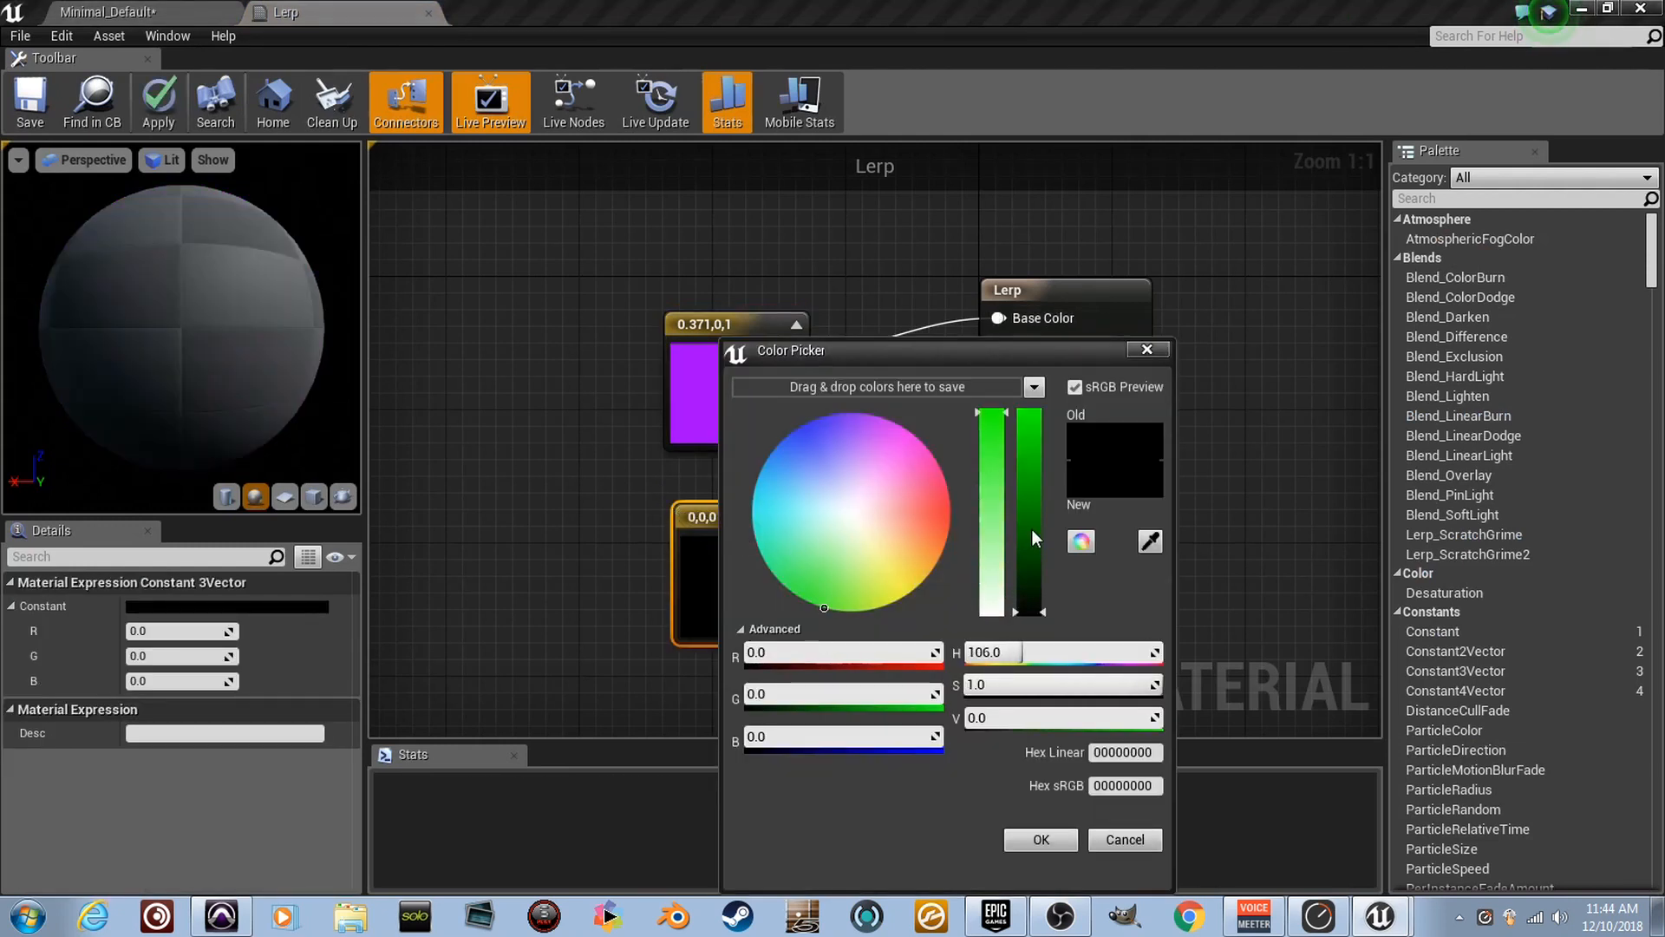
pyautogui.moveTo(1032, 538); pyautogui.dragTo(1031, 412)
pyautogui.click(1040, 840)
# Select the purple and green color nodes together and move them up and farther away from the material output node.
pyautogui.moveTo(867, 595); pyautogui.dragTo(747, 437)
pyautogui.moveTo(746, 437); pyautogui.dragTo(680, 421)
pyautogui.moveTo(633, 399); pyautogui.dragTo(645, 385, button='right')
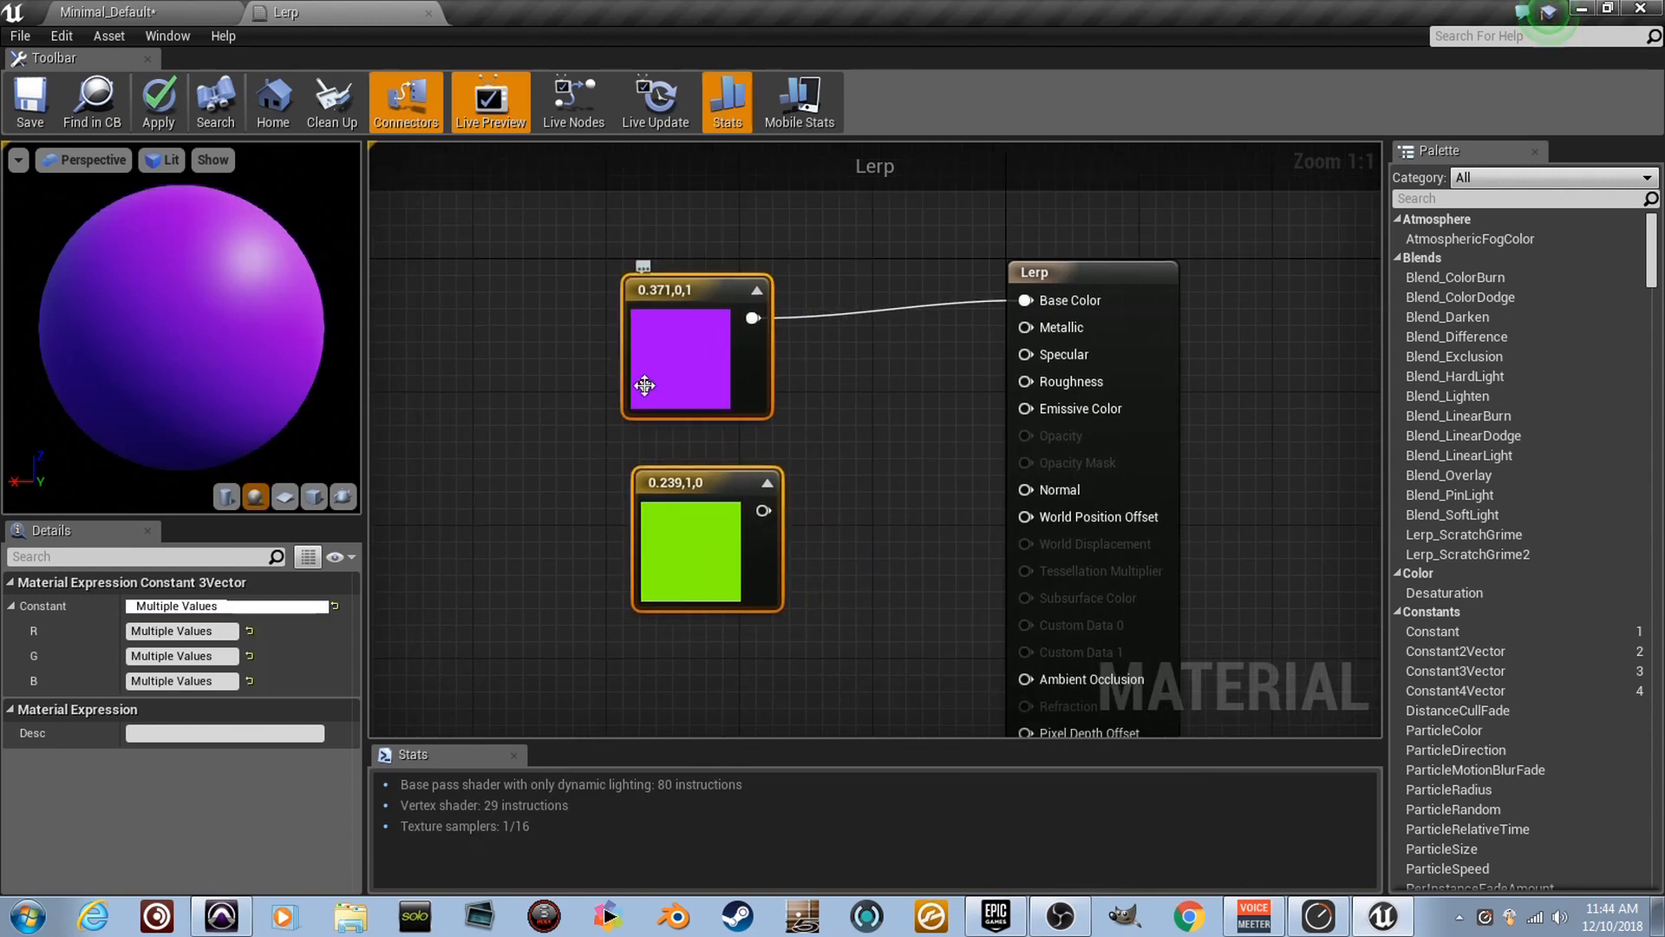
pyautogui.moveTo(727, 473); pyautogui.dragTo(722, 403)
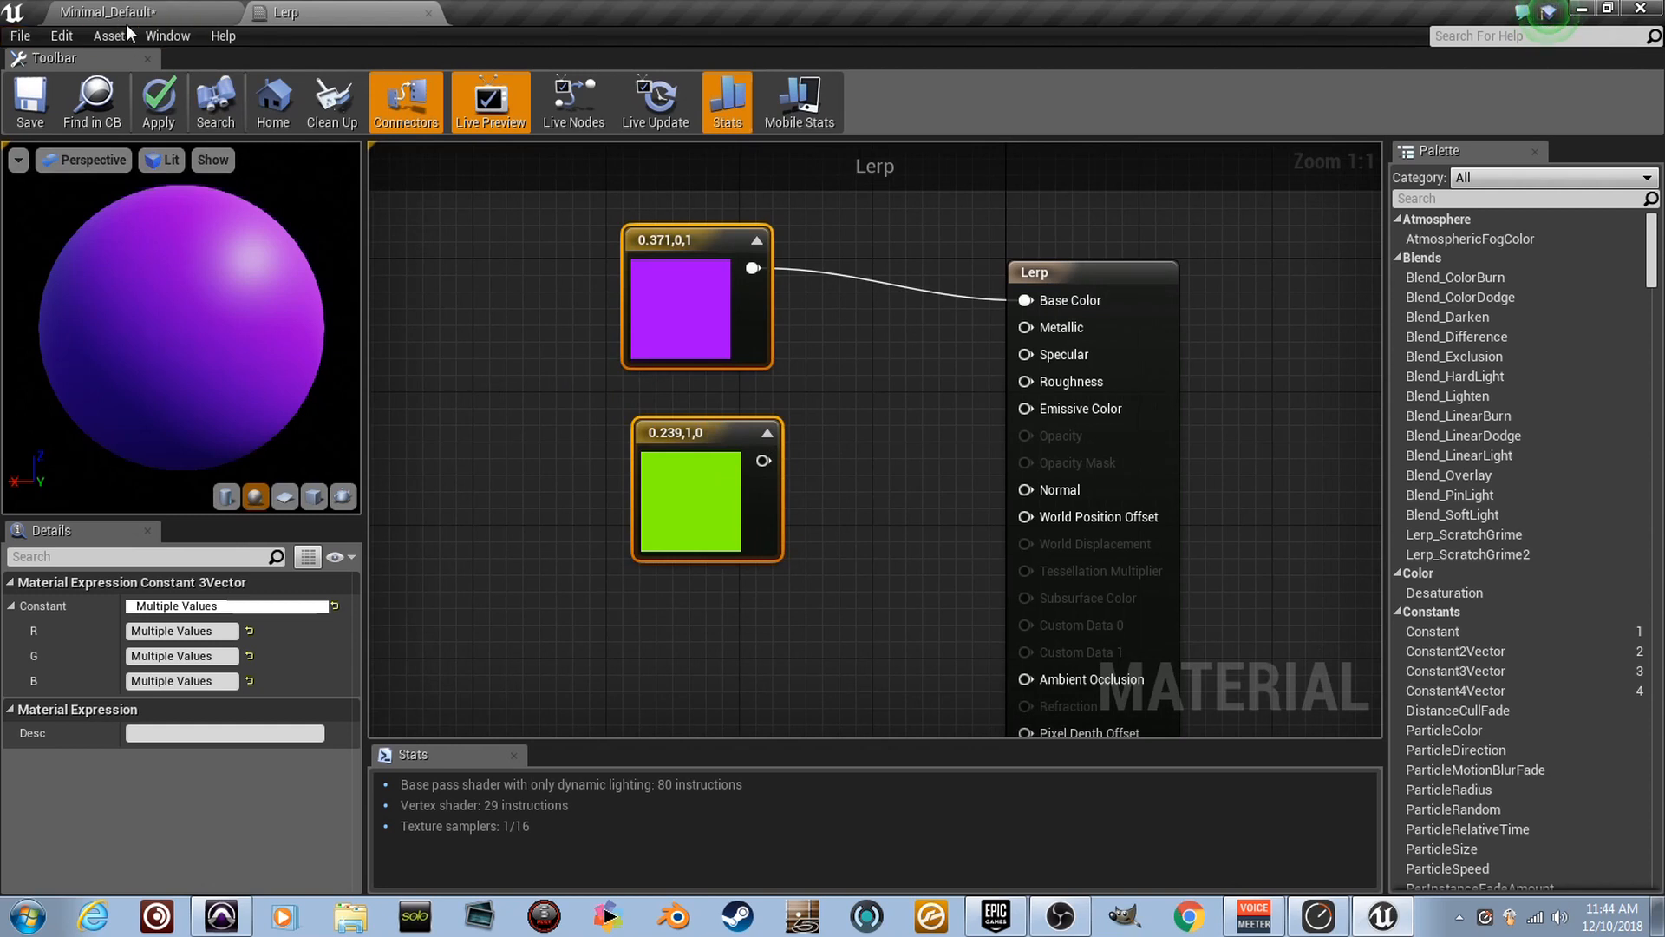
# Open Content Browser 2 and browse to the StarterContent Textures folder.
pyautogui.click(170, 36)
pyautogui.moveTo(293, 283)
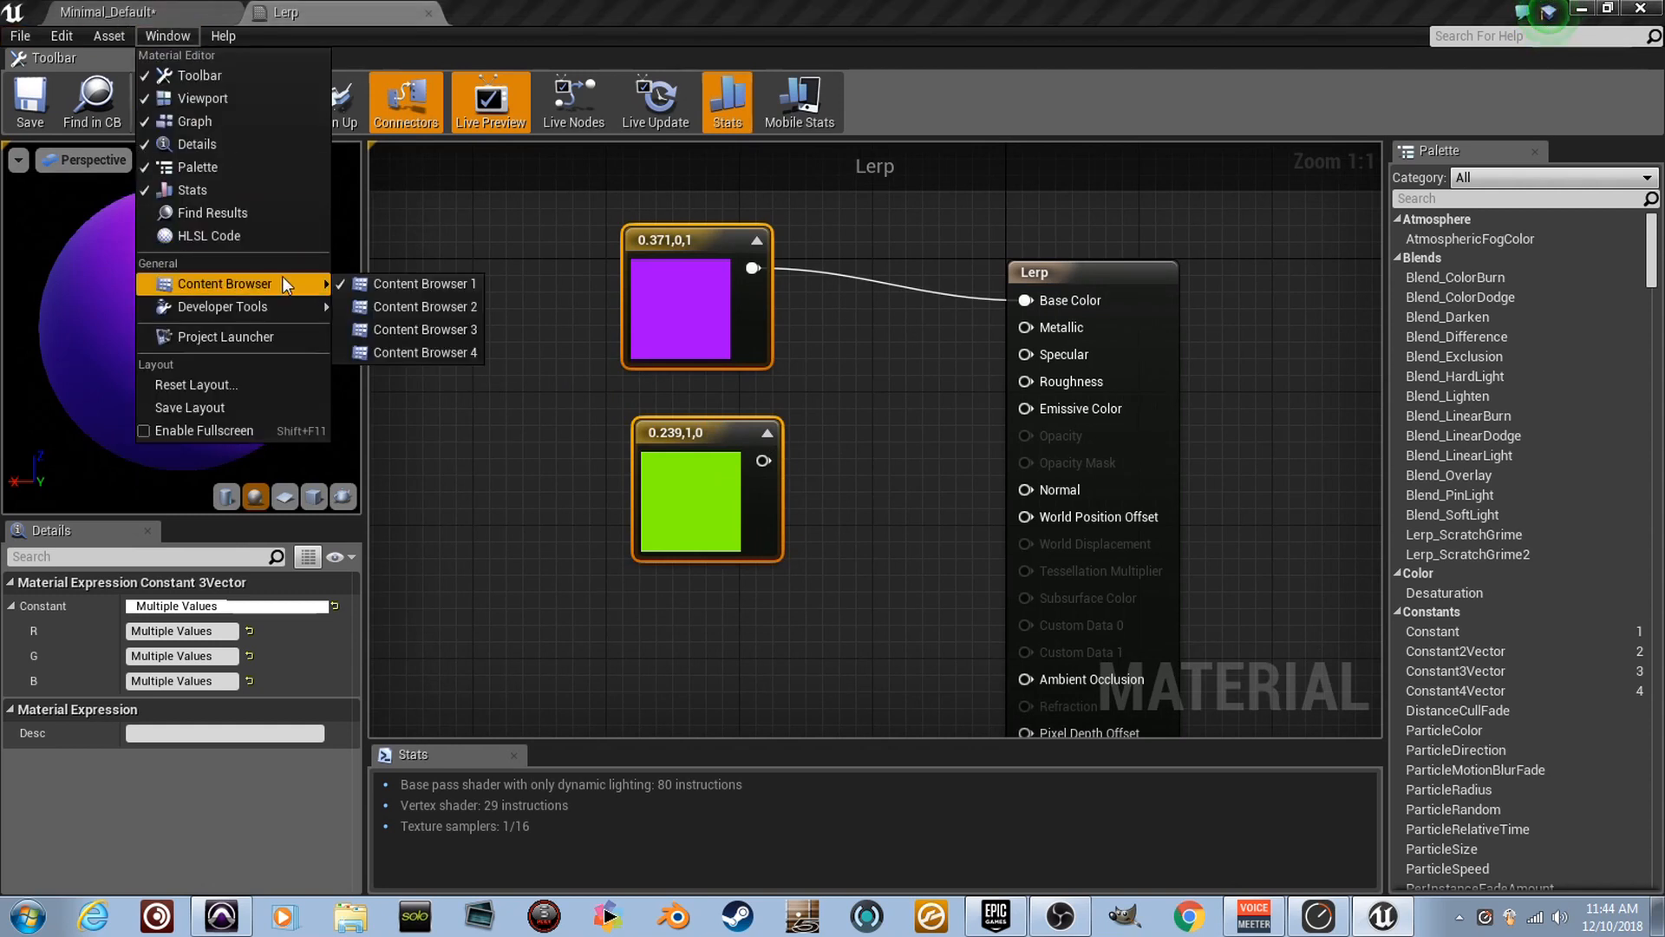
pyautogui.click(411, 305)
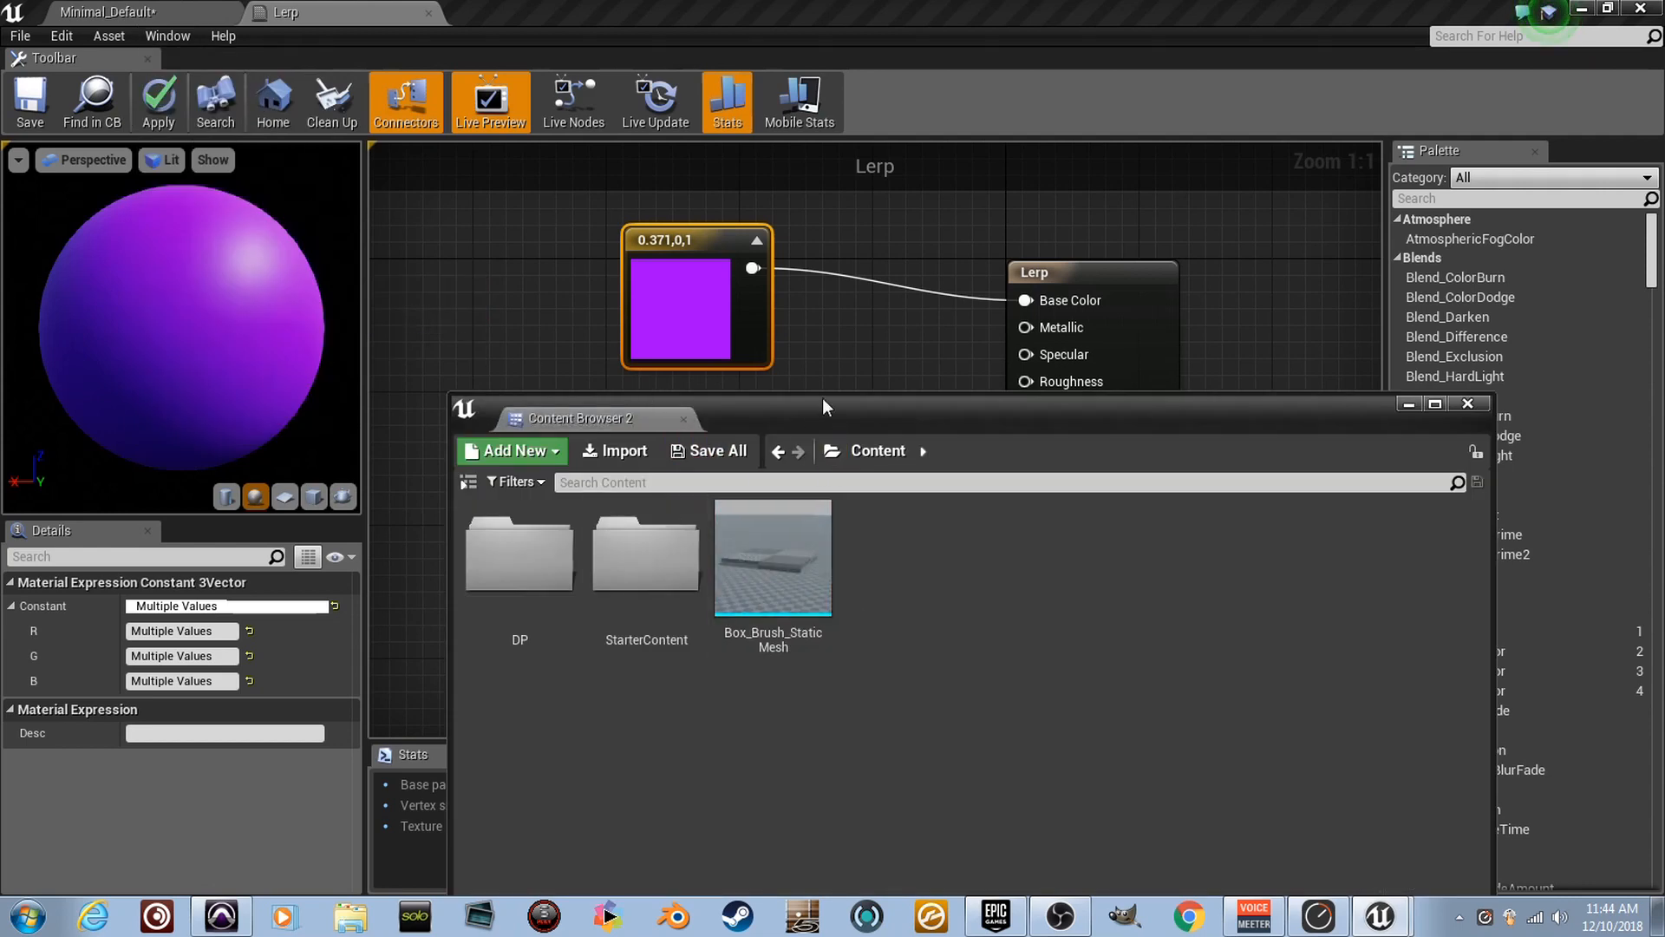
pyautogui.moveTo(970, 403); pyautogui.dragTo(907, 327)
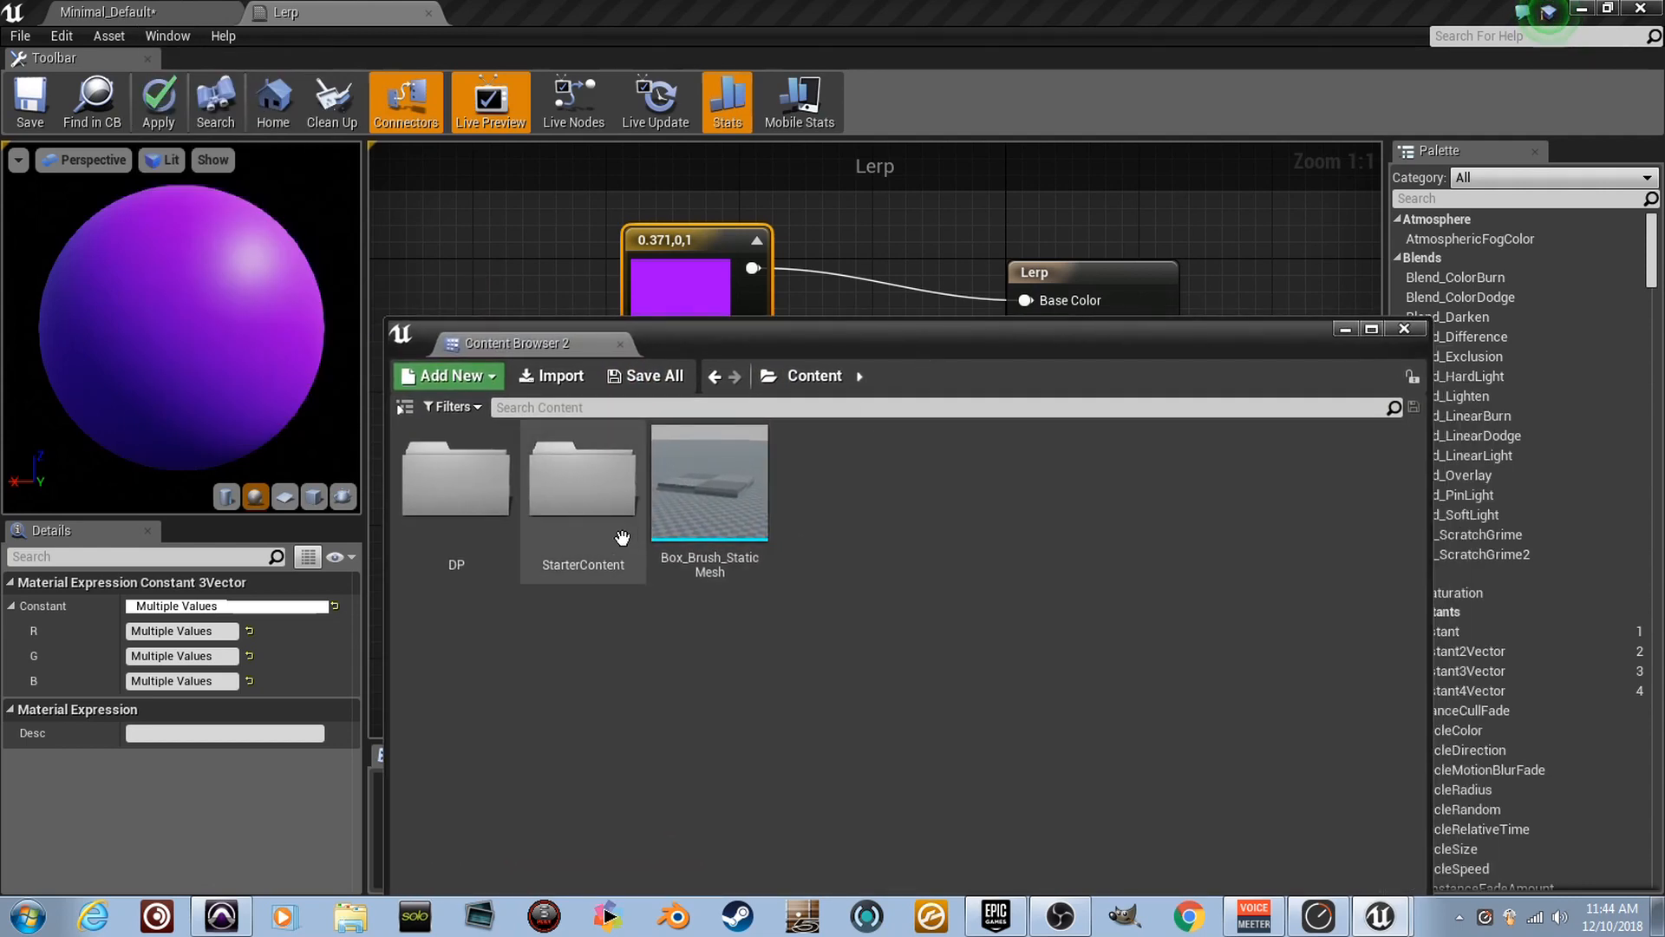
pyautogui.doubleClick(621, 539)
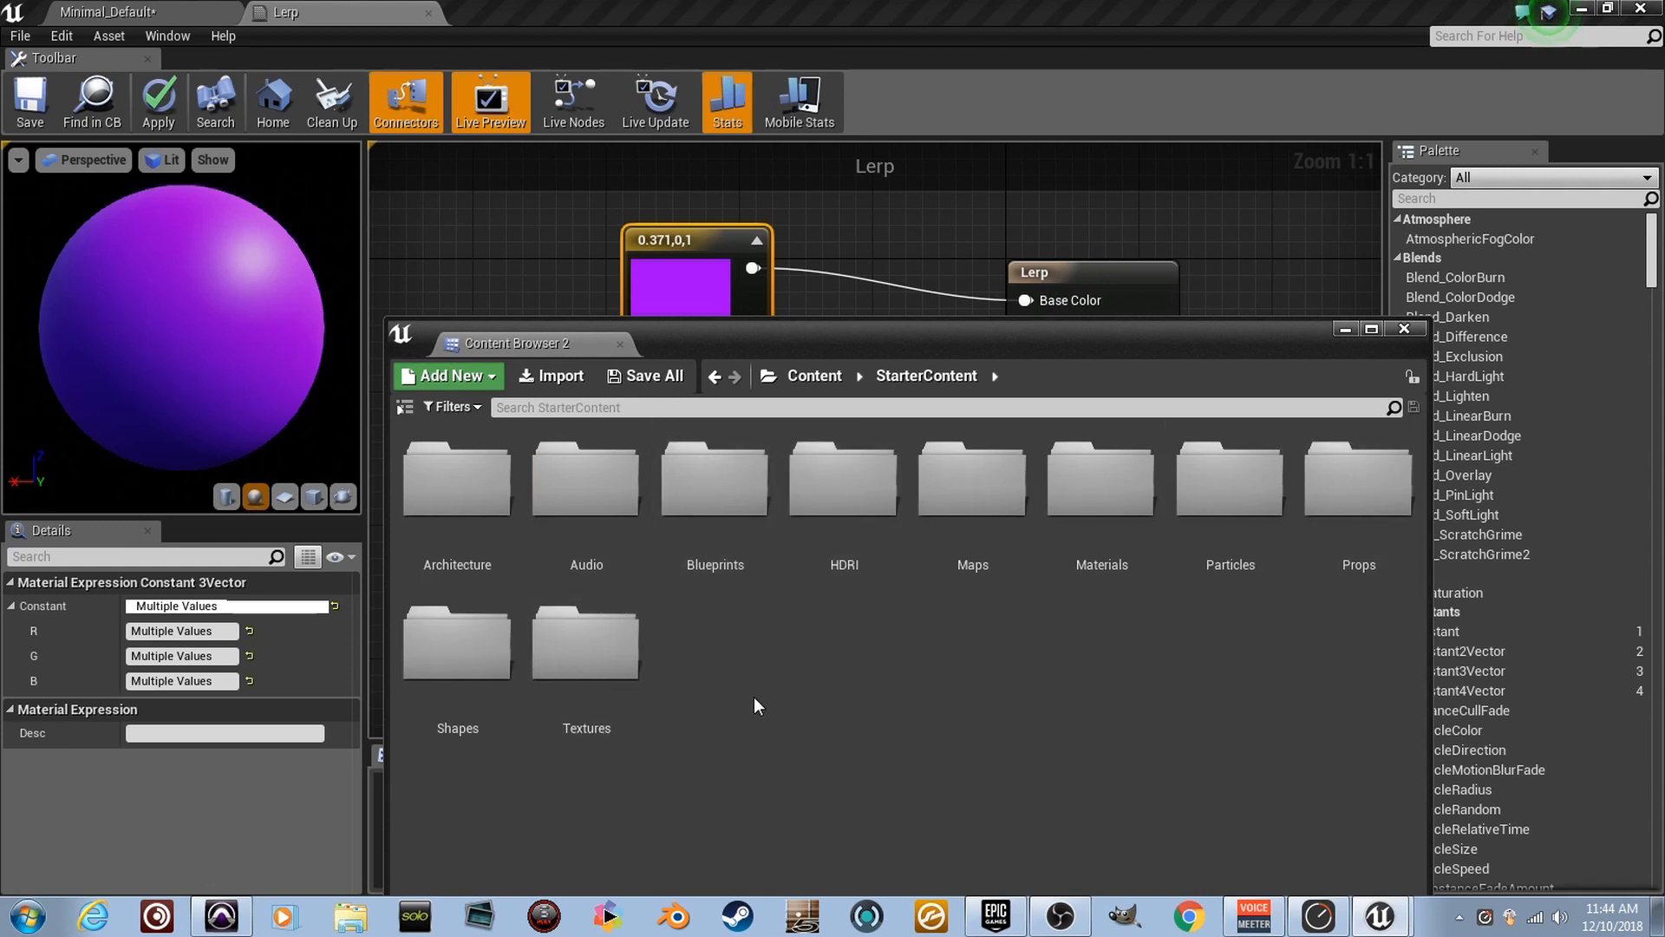
pyautogui.click(633, 677)
pyautogui.doubleClick(632, 677)
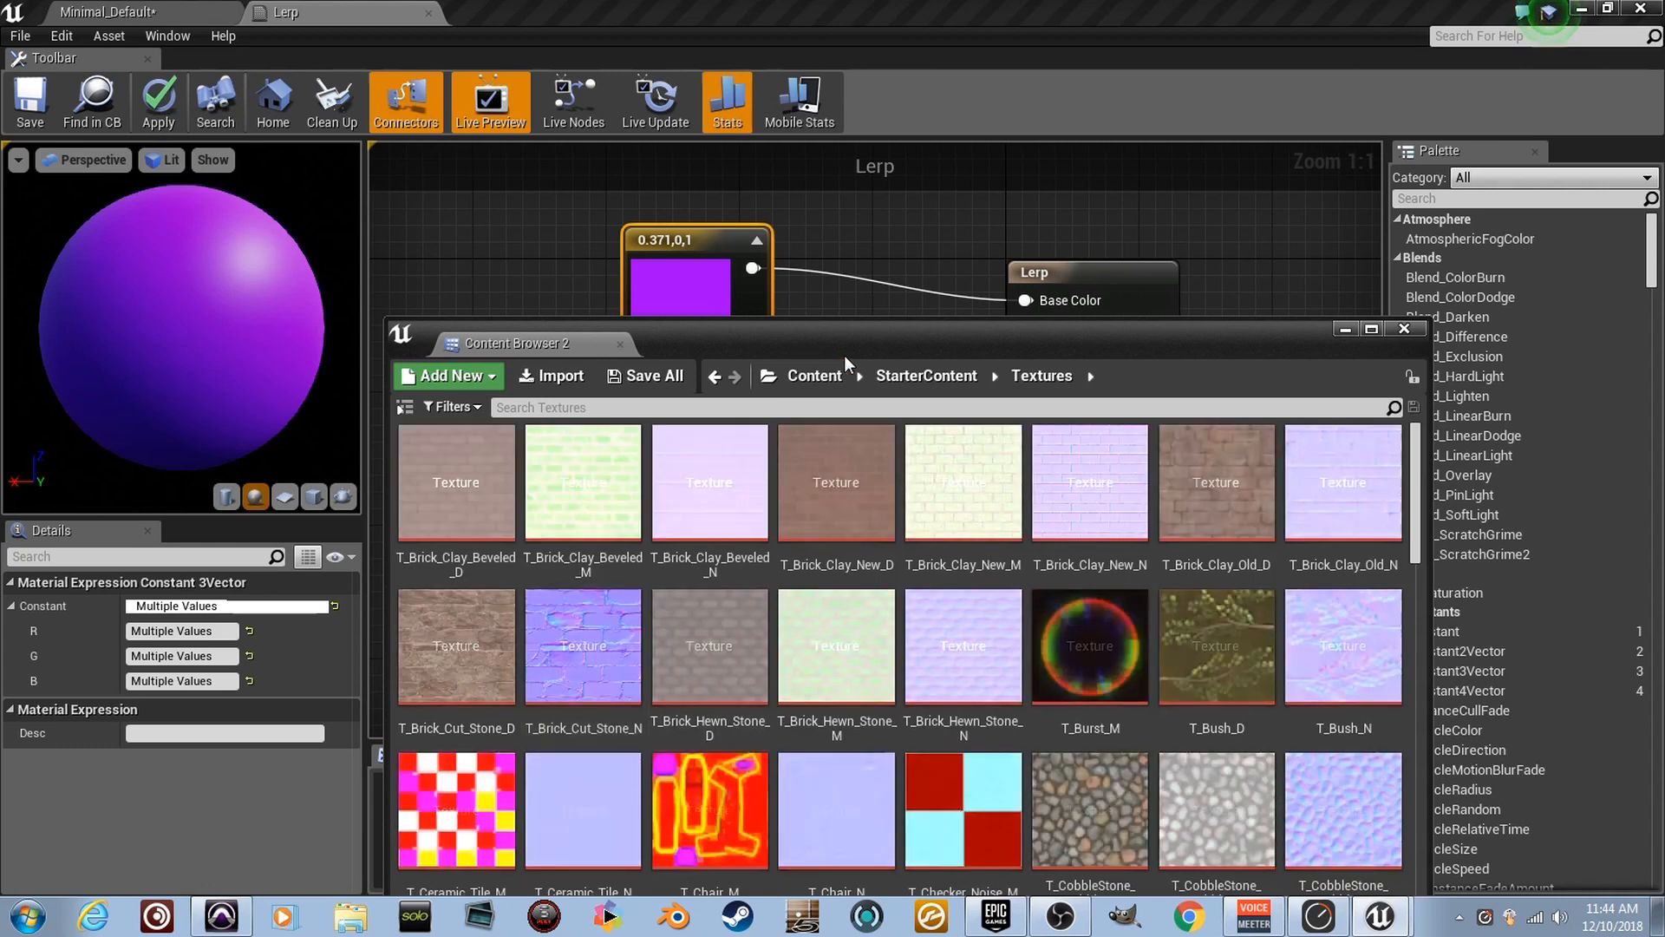
# Search the textures for "macro" and add T_MacroVariation to the graph as a Texture Sample left of the color nodes.
pyautogui.click(863, 411)
pyautogui.write('macro')
pyautogui.click(401, 506)
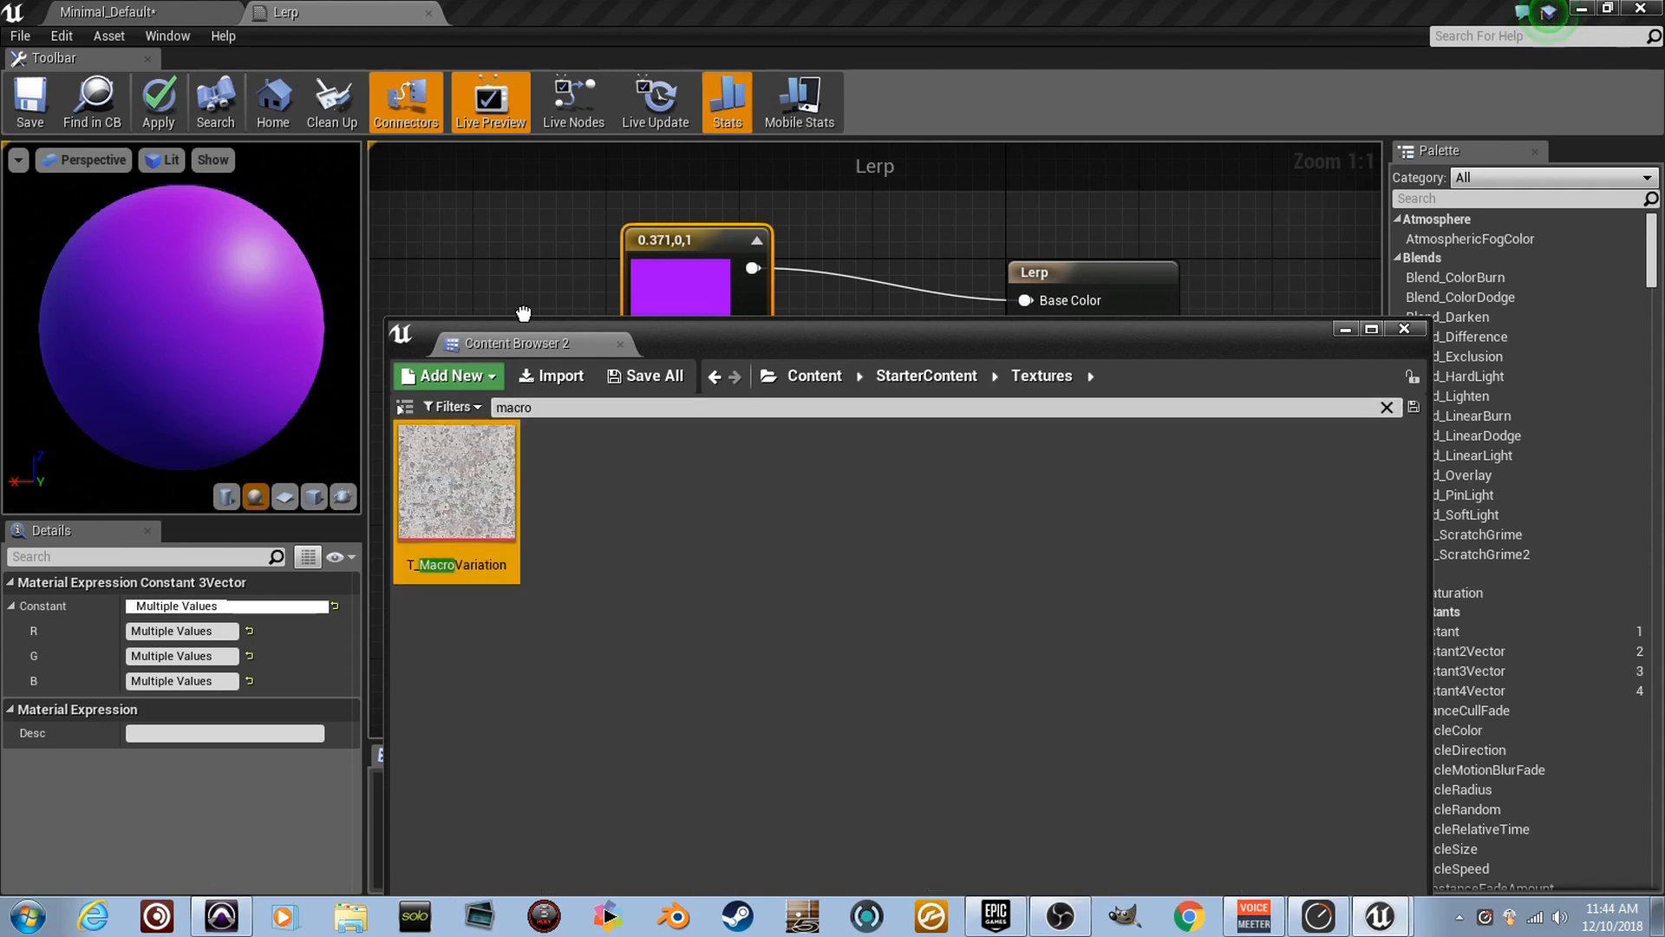
pyautogui.moveTo(484, 273); pyautogui.dragTo(486, 278)
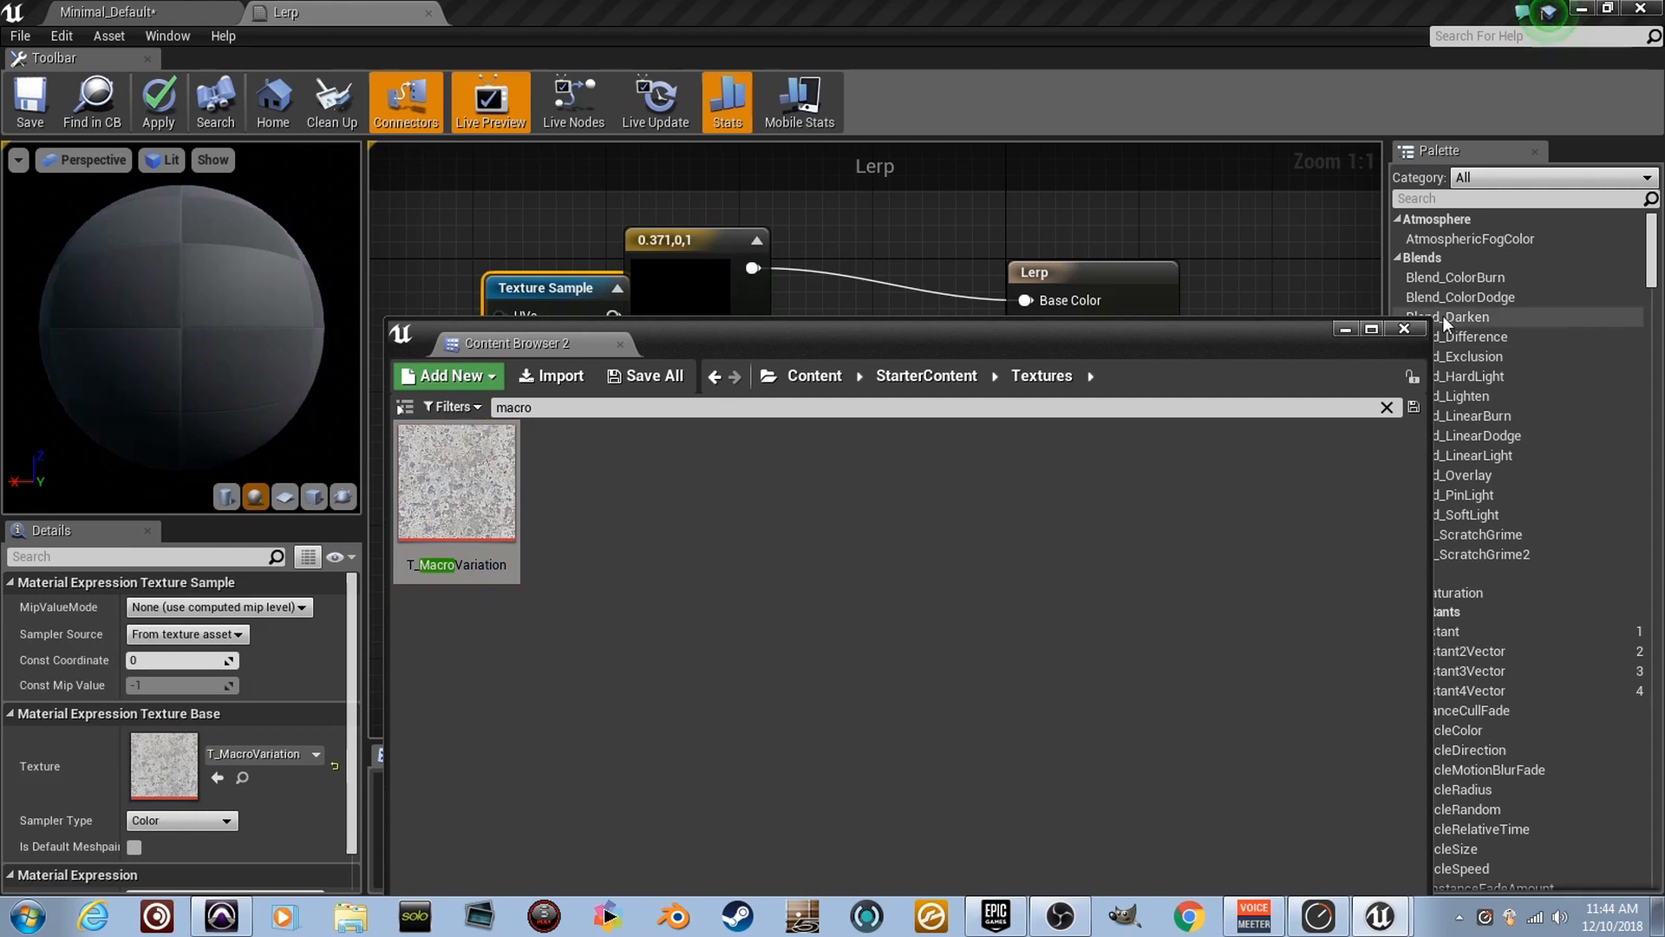
pyautogui.click(1404, 329)
pyautogui.moveTo(547, 407); pyautogui.dragTo(486, 463)
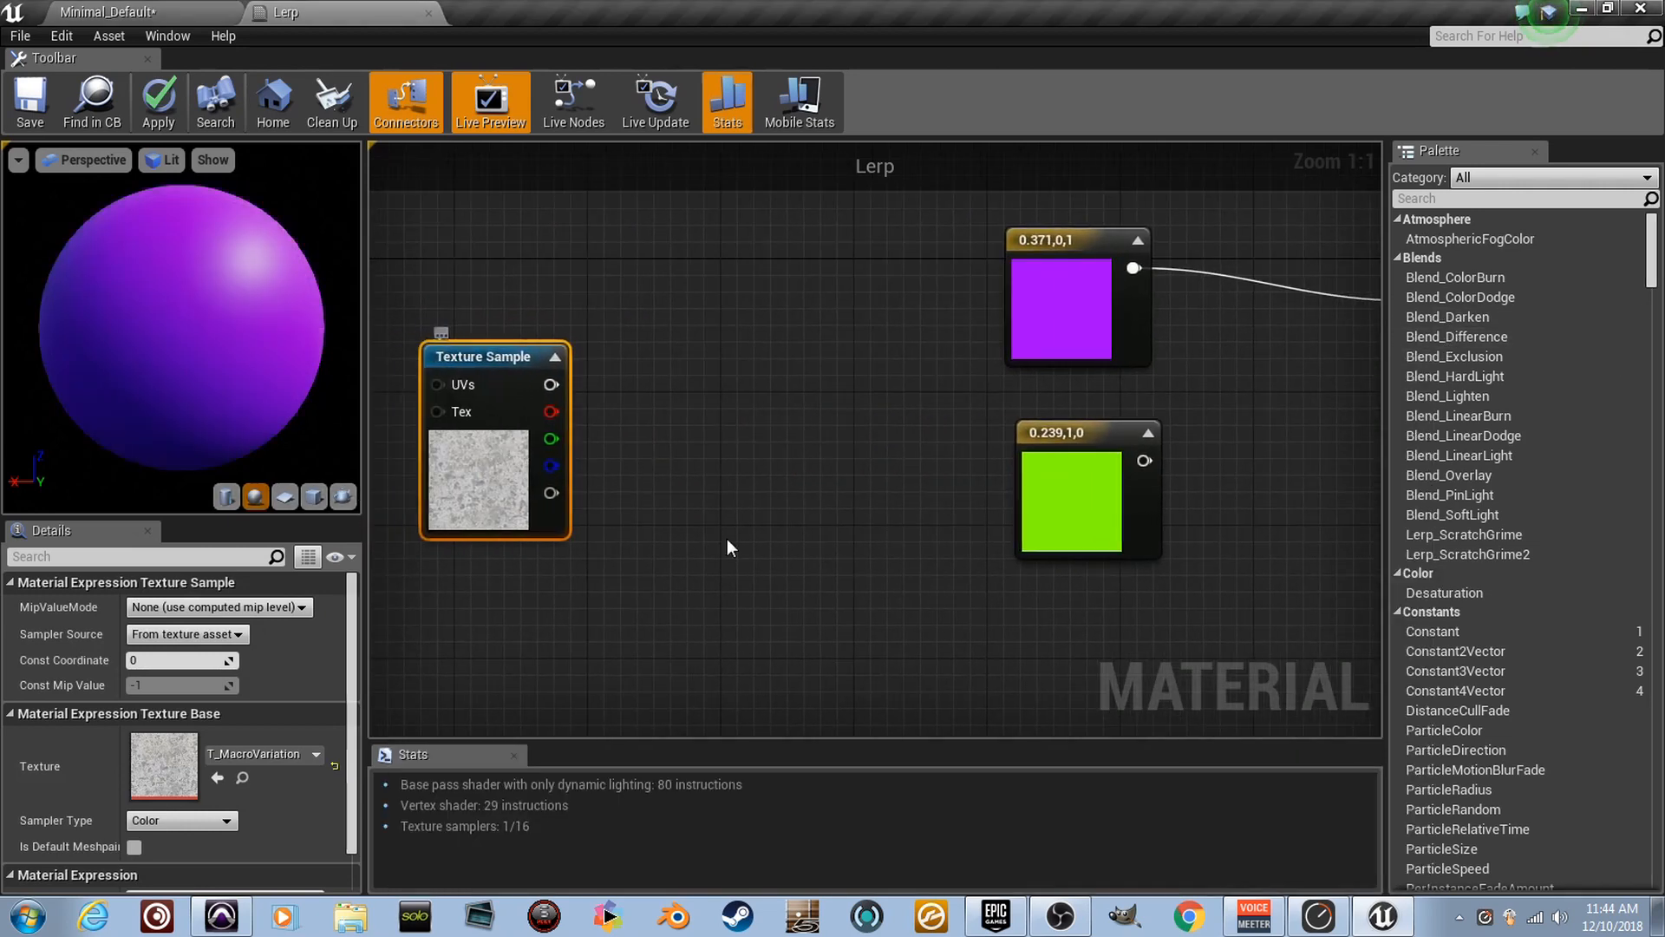
# Add a Linear Interpolate node and place it directly below the green color node.
pyautogui.click(748, 592)
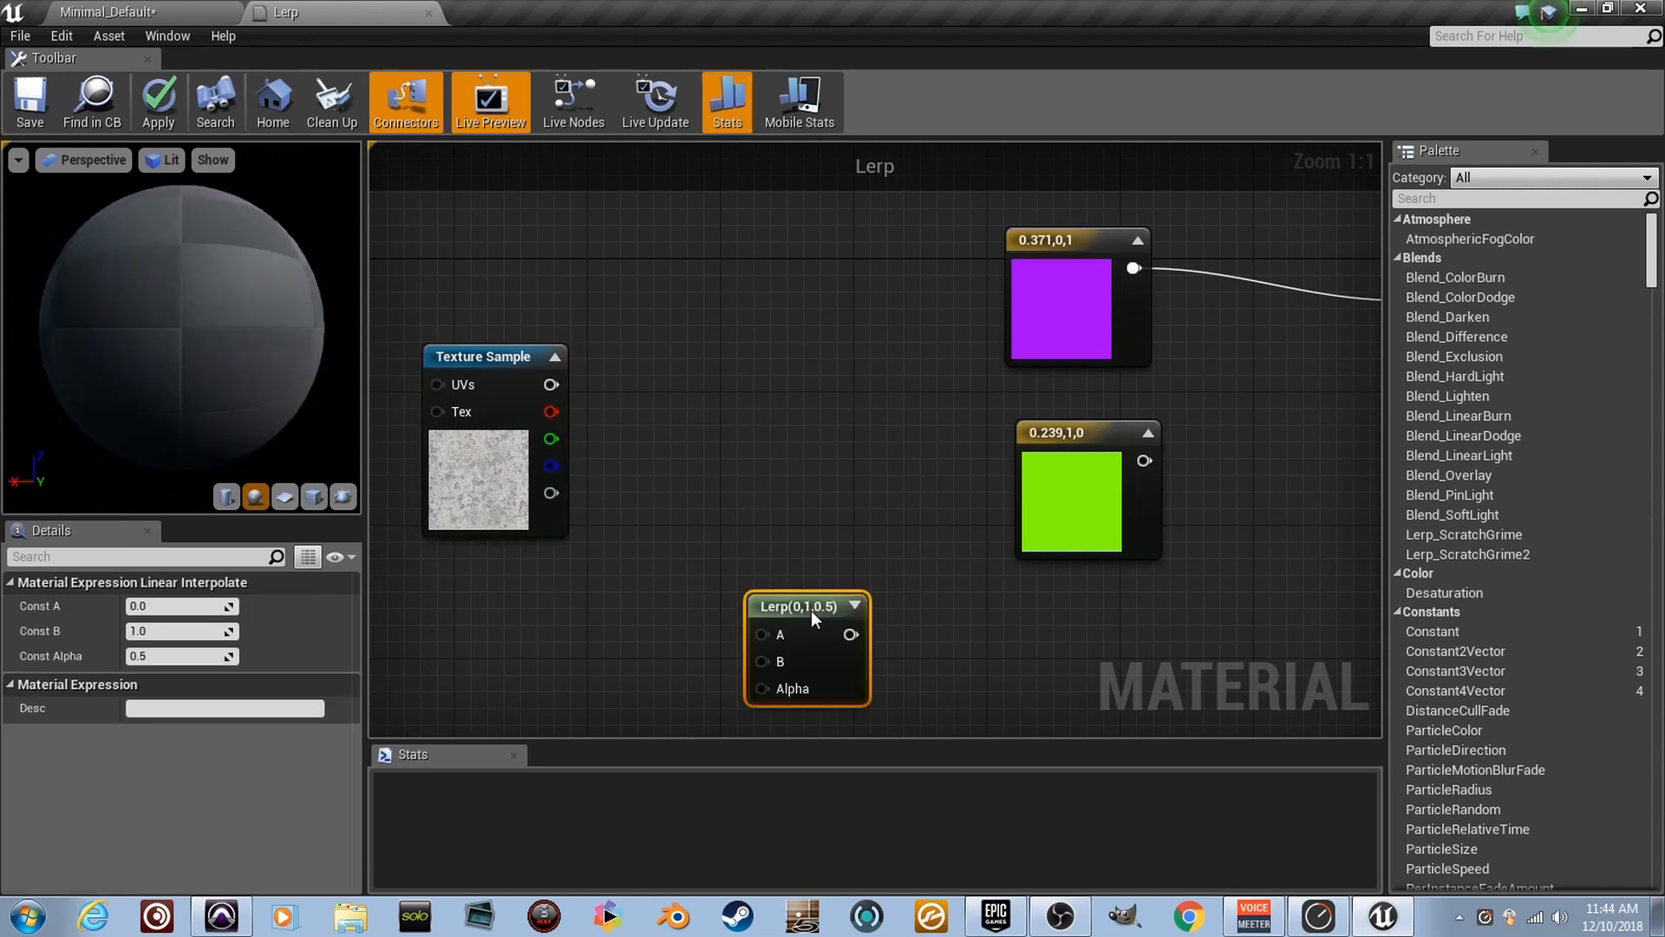
pyautogui.moveTo(810, 610); pyautogui.dragTo(831, 604)
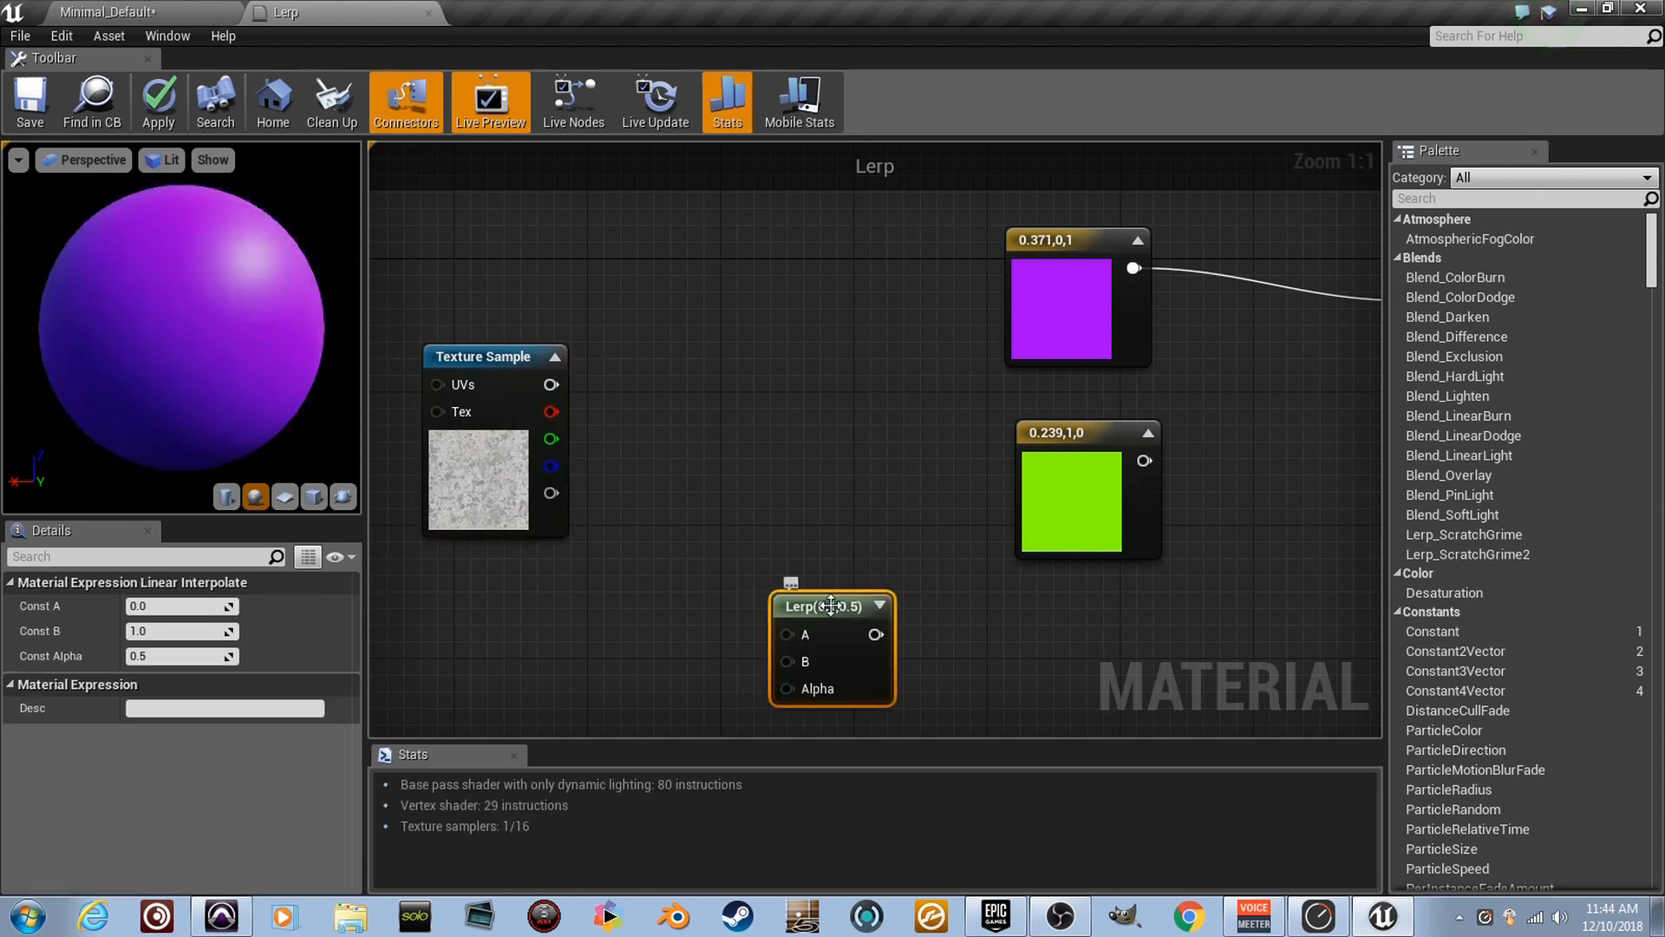
pyautogui.click(994, 627)
pyautogui.press('Delete')
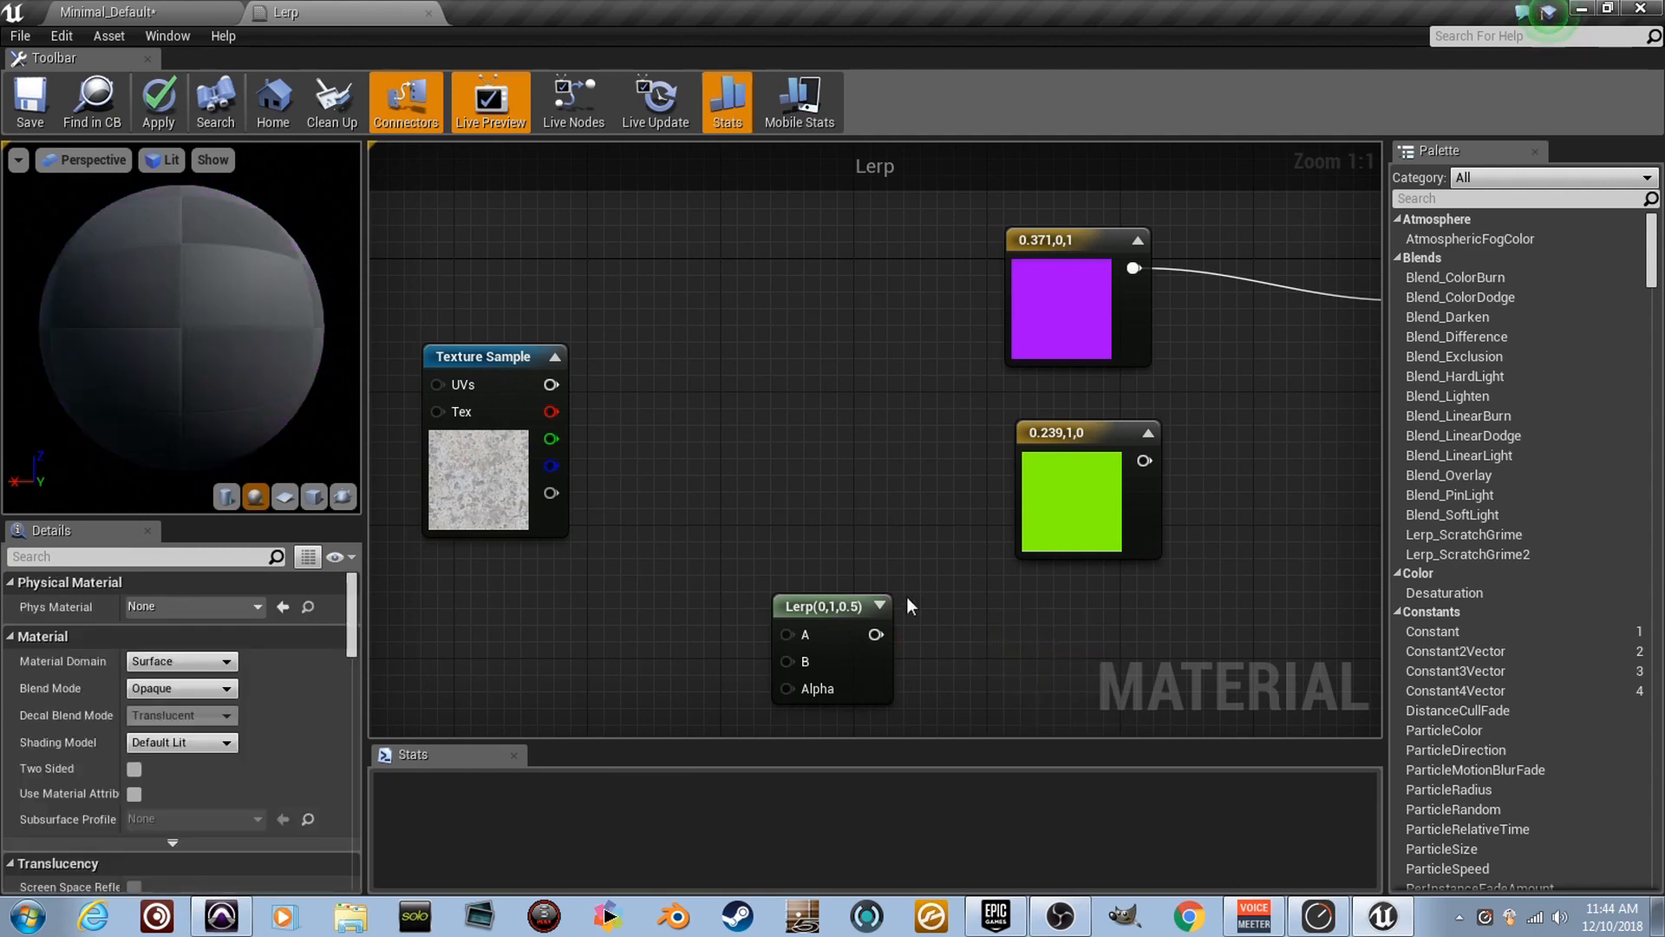
pyautogui.moveTo(1060, 639); pyautogui.dragTo(1060, 639)
pyautogui.moveTo(859, 607); pyautogui.dragTo(1091, 607)
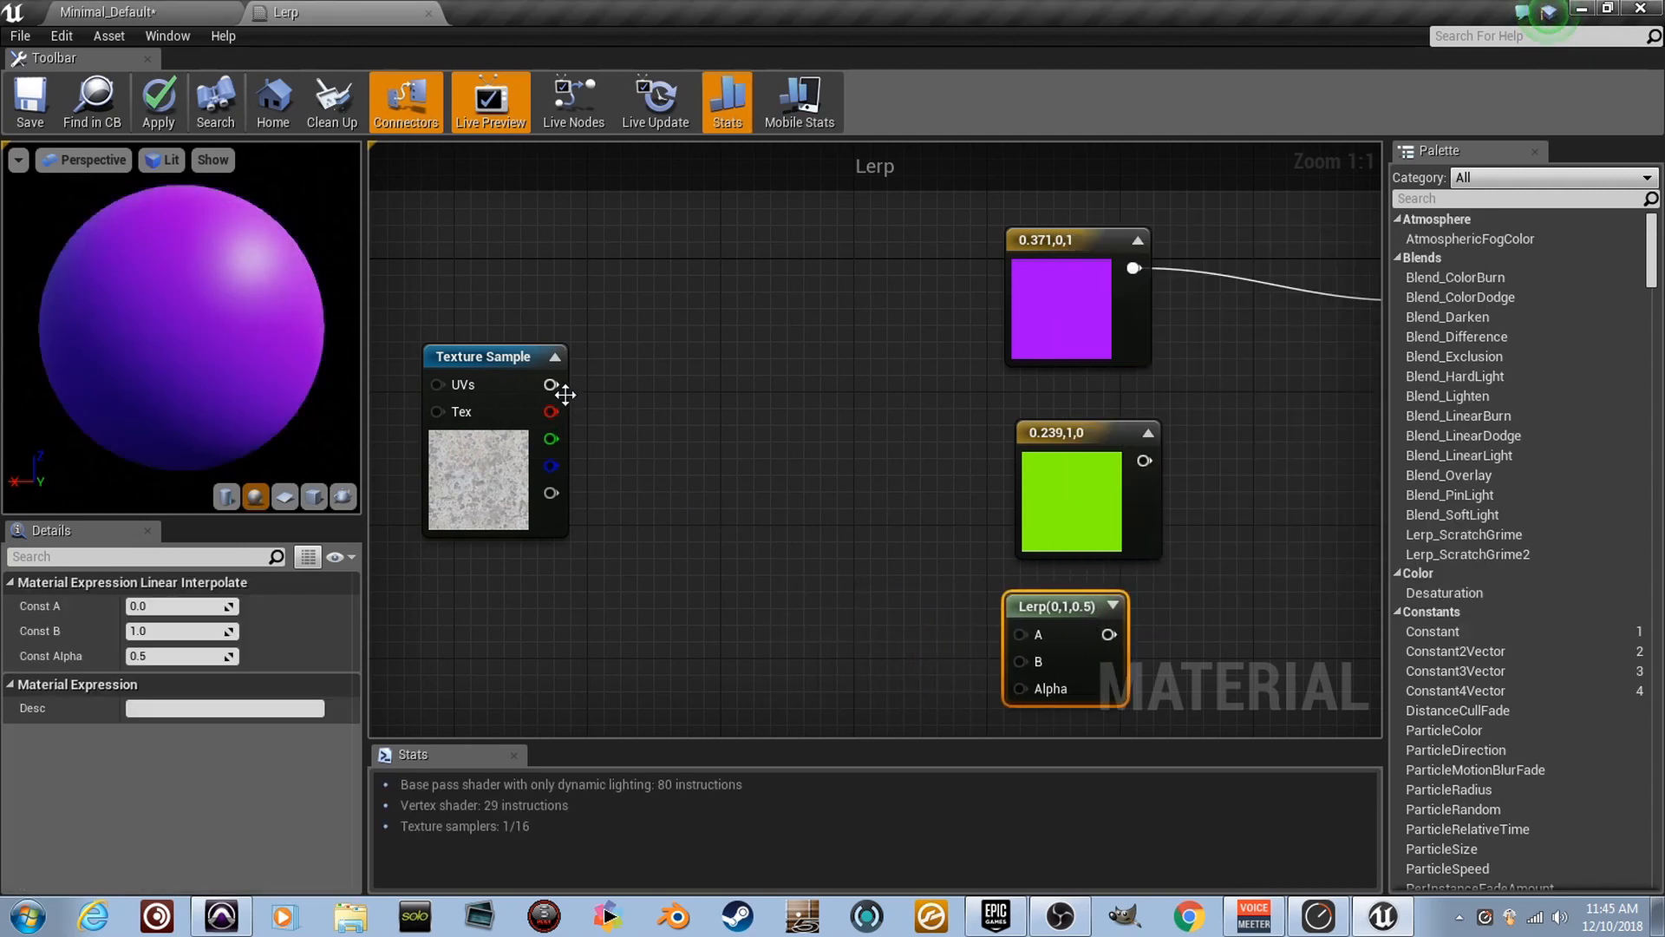
# Wire the Texture Sample into the Lerp node's Alpha, the purple color into A and the green color into B.
pyautogui.moveTo(881, 569); pyautogui.dragTo(1027, 687)
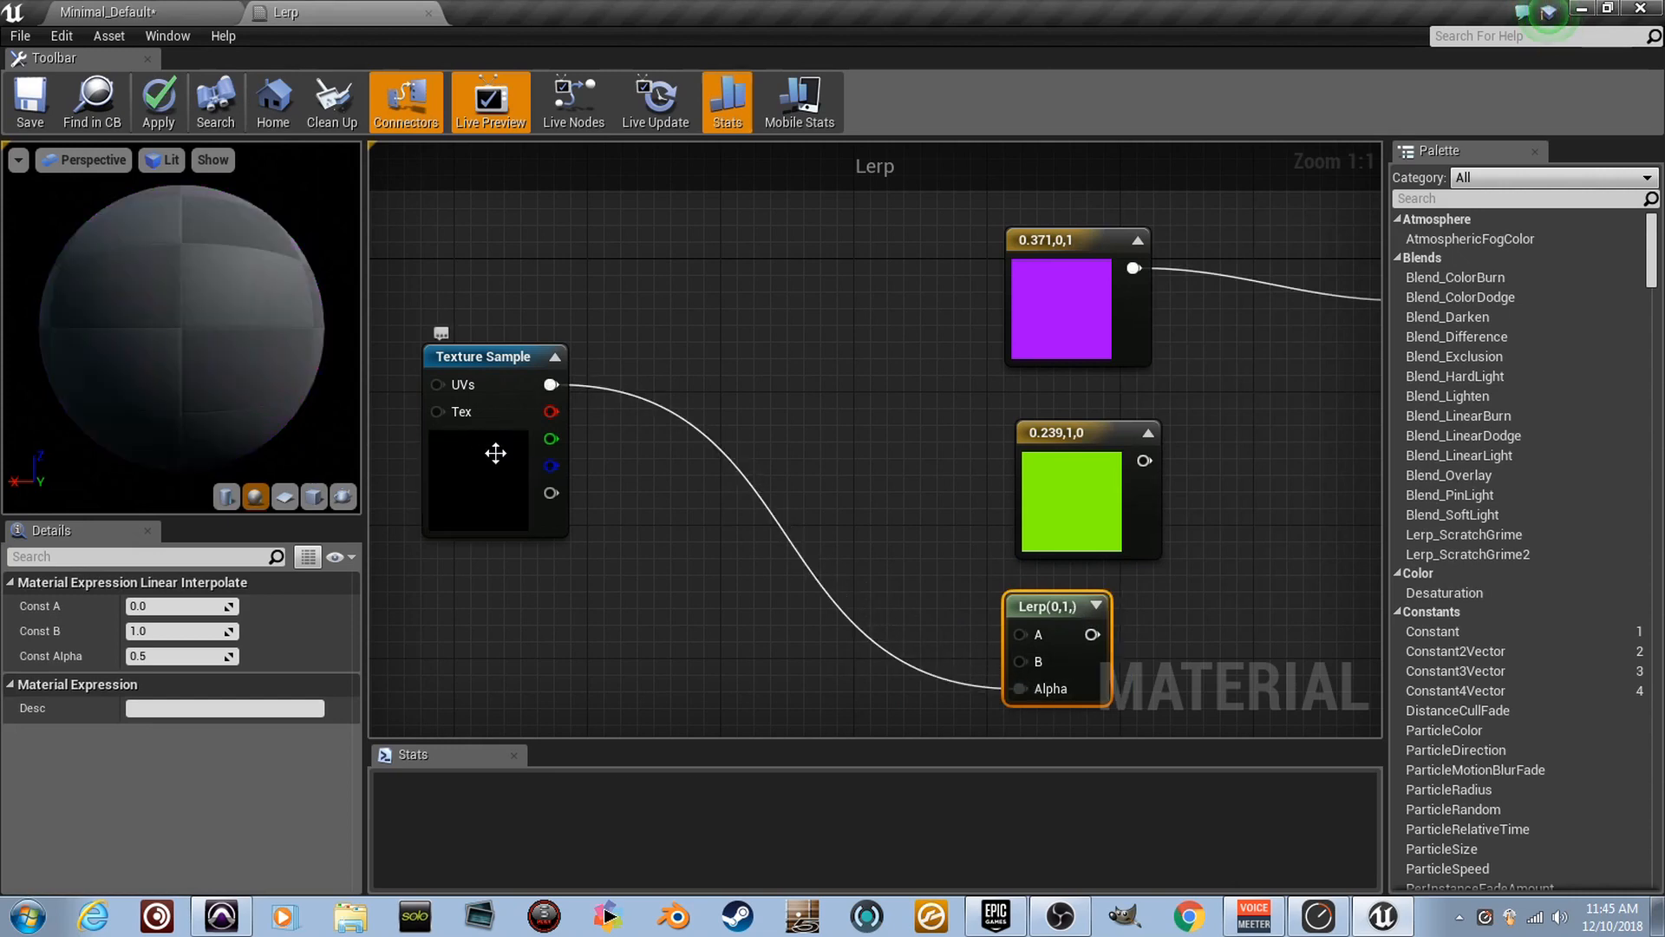
pyautogui.moveTo(491, 459); pyautogui.dragTo(727, 576)
pyautogui.press('Home')
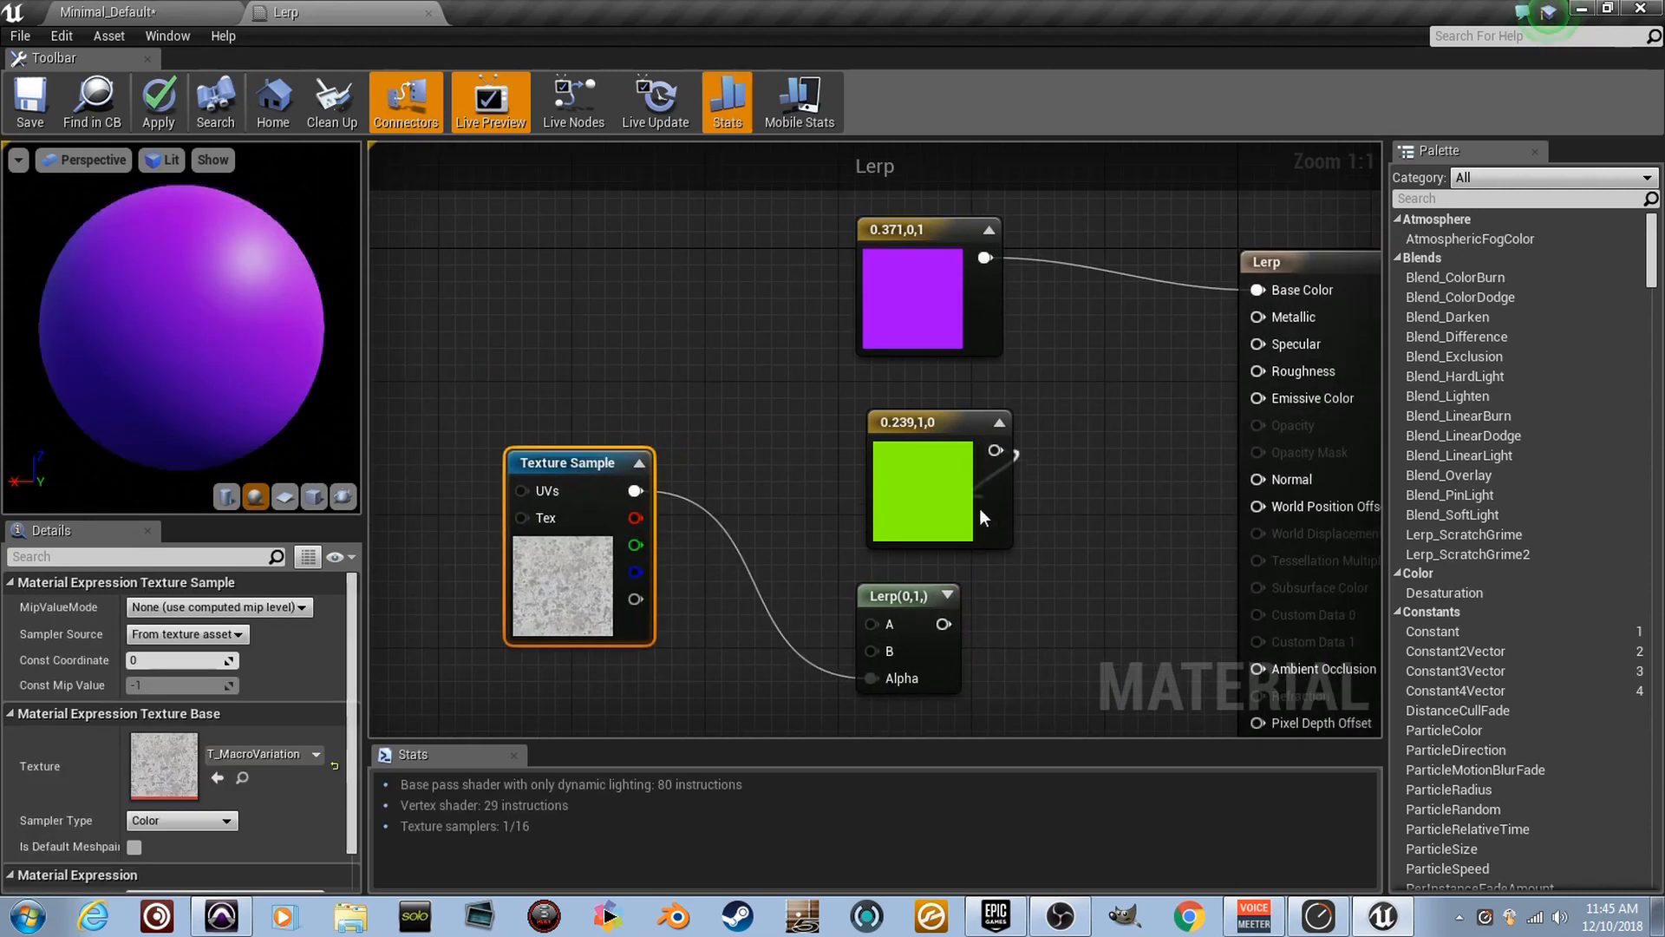
pyautogui.moveTo(866, 654); pyautogui.dragTo(991, 257)
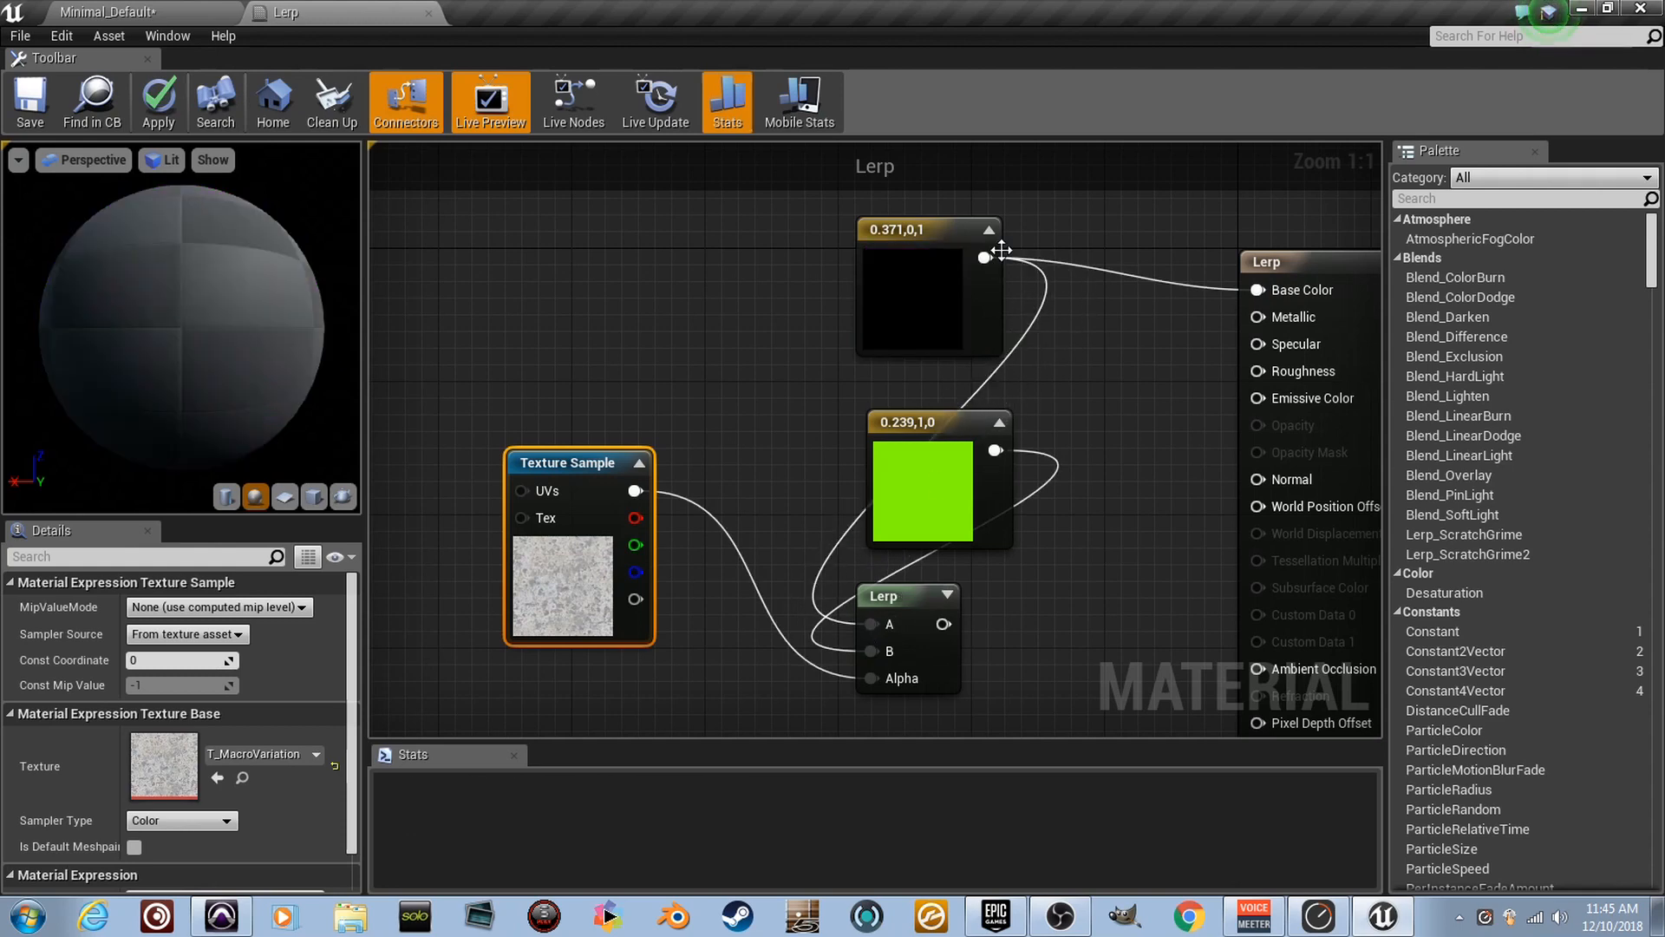
# Connect the Lerp node's output to Base Color in place of the purple color, and save the material.
pyautogui.moveTo(1257, 292); pyautogui.dragTo(1163, 412)
pyautogui.click(1232, 293)
pyautogui.moveTo(1263, 289); pyautogui.dragTo(622, 328)
pyautogui.scroll(-1, 1003, 622)
pyautogui.moveTo(617, 501); pyautogui.dragTo(559, 339)
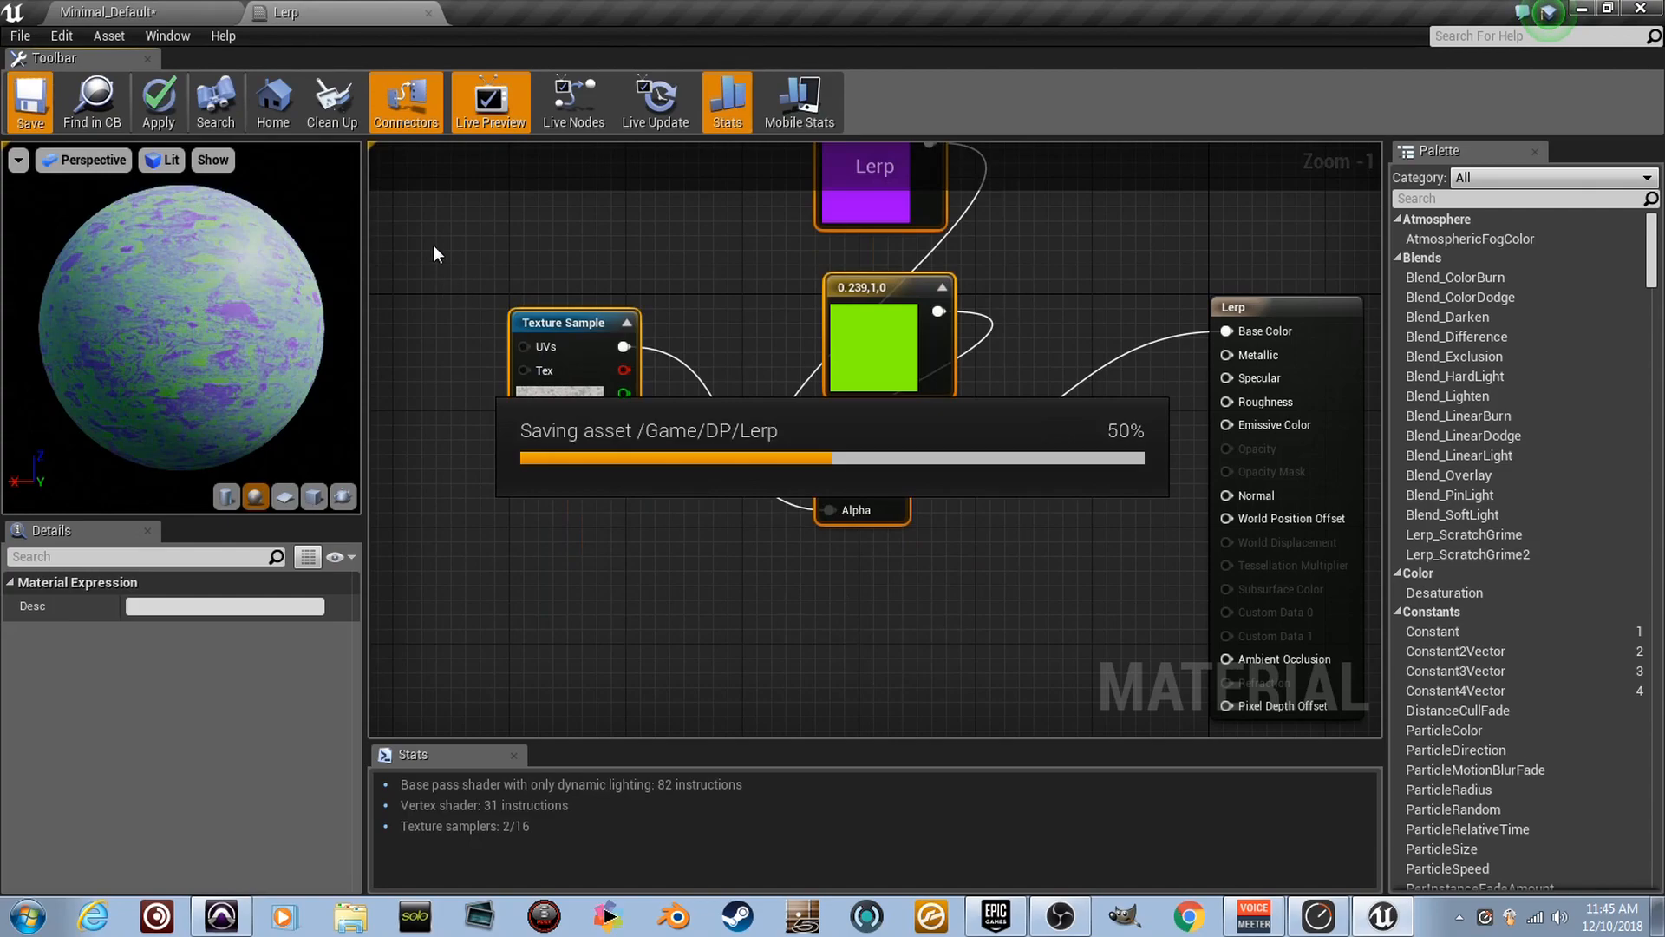
# Inspect the updated material on the large plane in the level and return to the Lerp material graph.
pyautogui.click(190, 16)
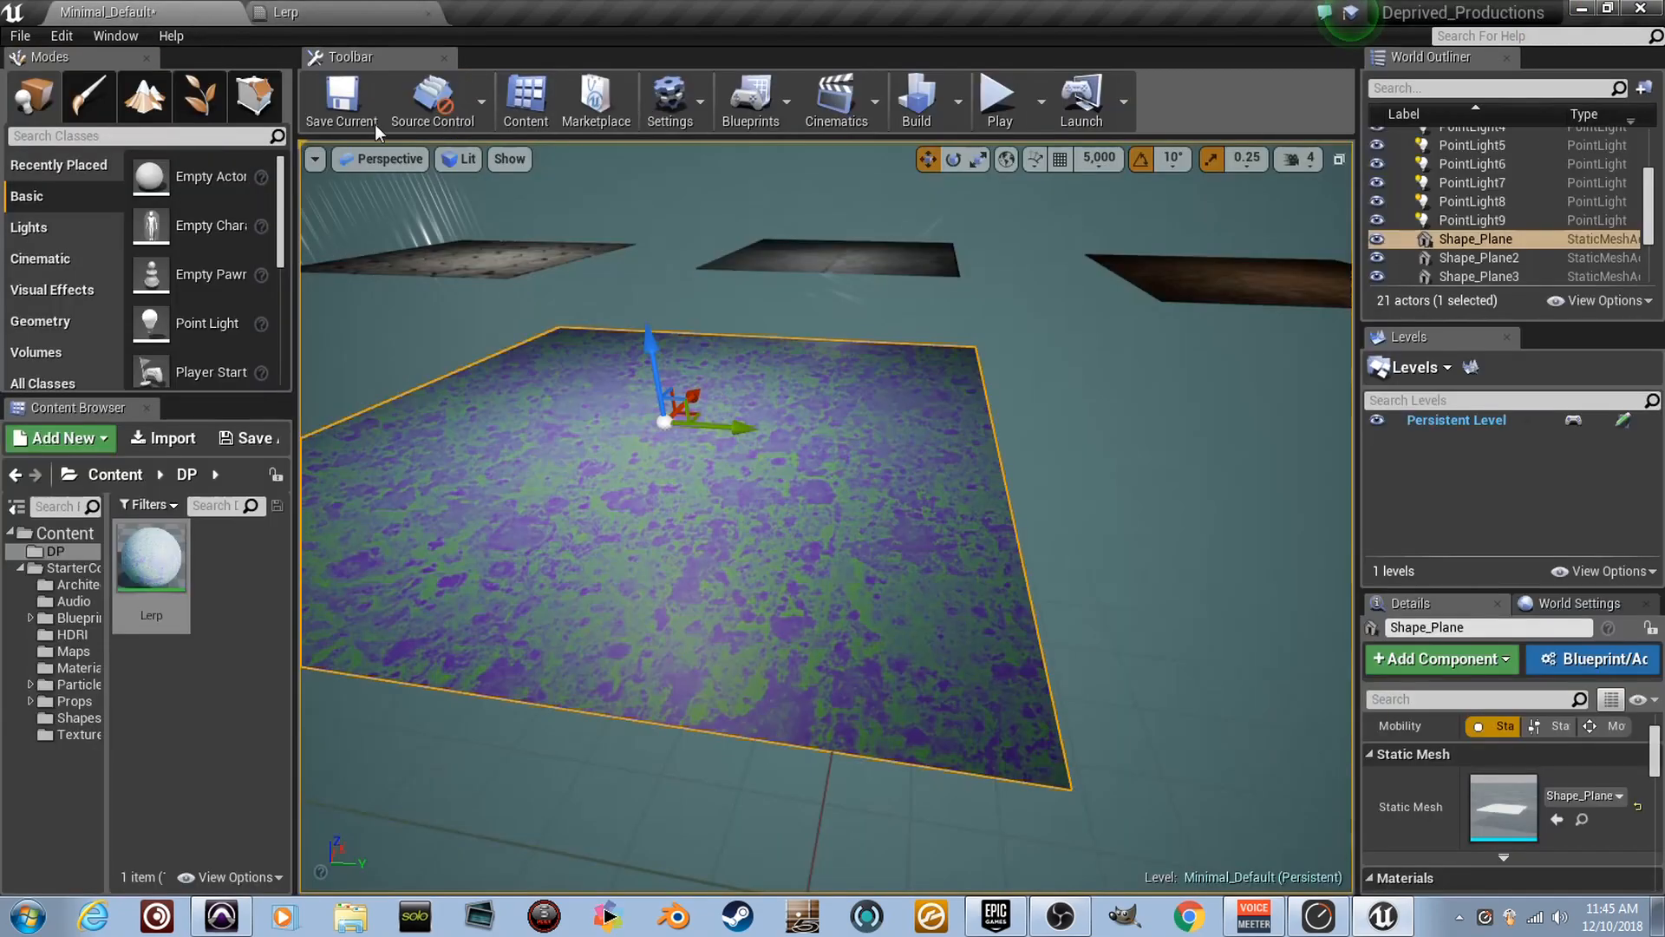
pyautogui.moveTo(868, 590); pyautogui.dragTo(901, 594, button='right')
pyautogui.click(286, 12)
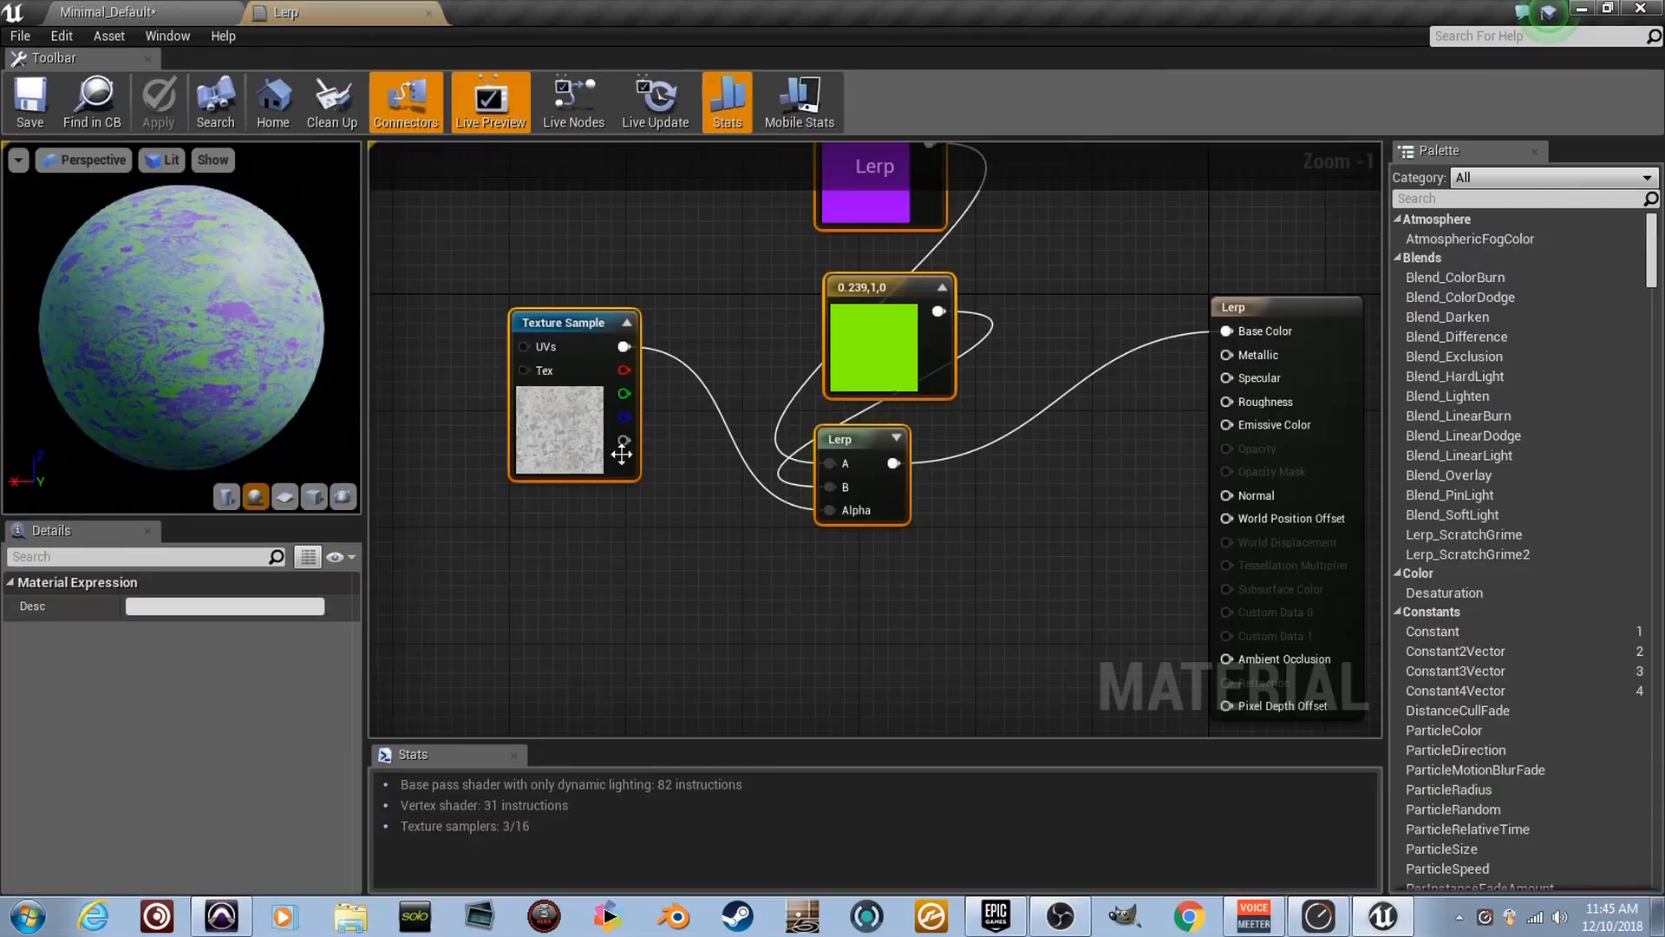
# Duplicate the Lerp node and place the copy below the original.
pyautogui.scroll(-2, 725, 458)
pyautogui.click(748, 491)
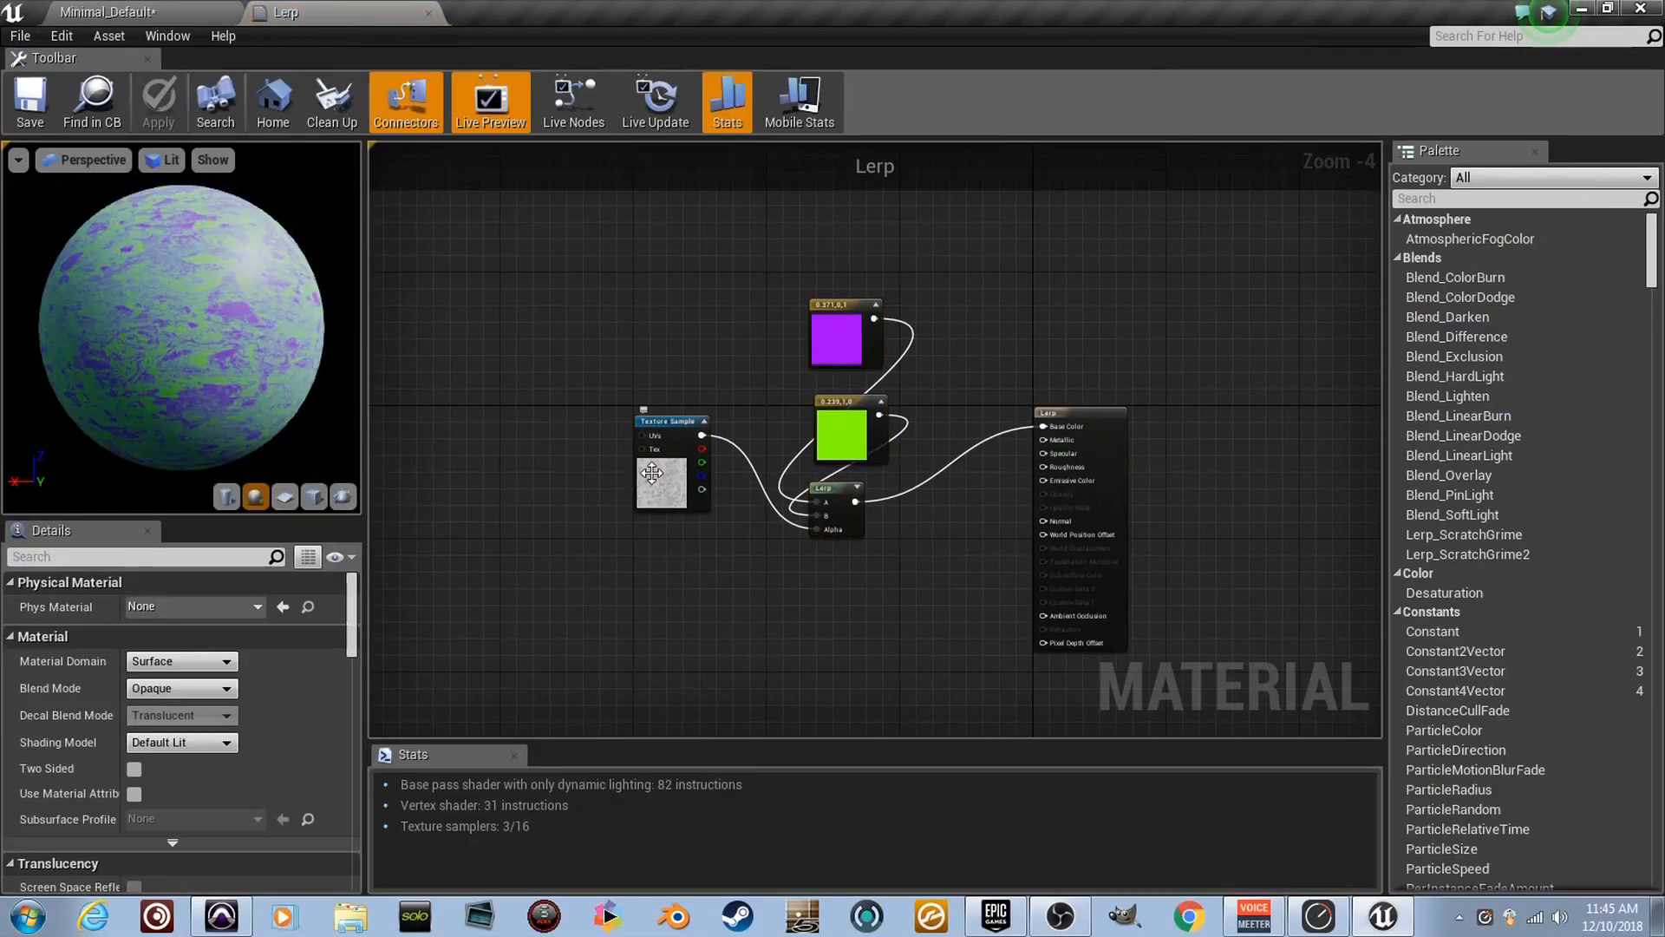
pyautogui.click(651, 473)
pyautogui.scroll(5, 867, 486)
pyautogui.scroll(-3, 1040, 458)
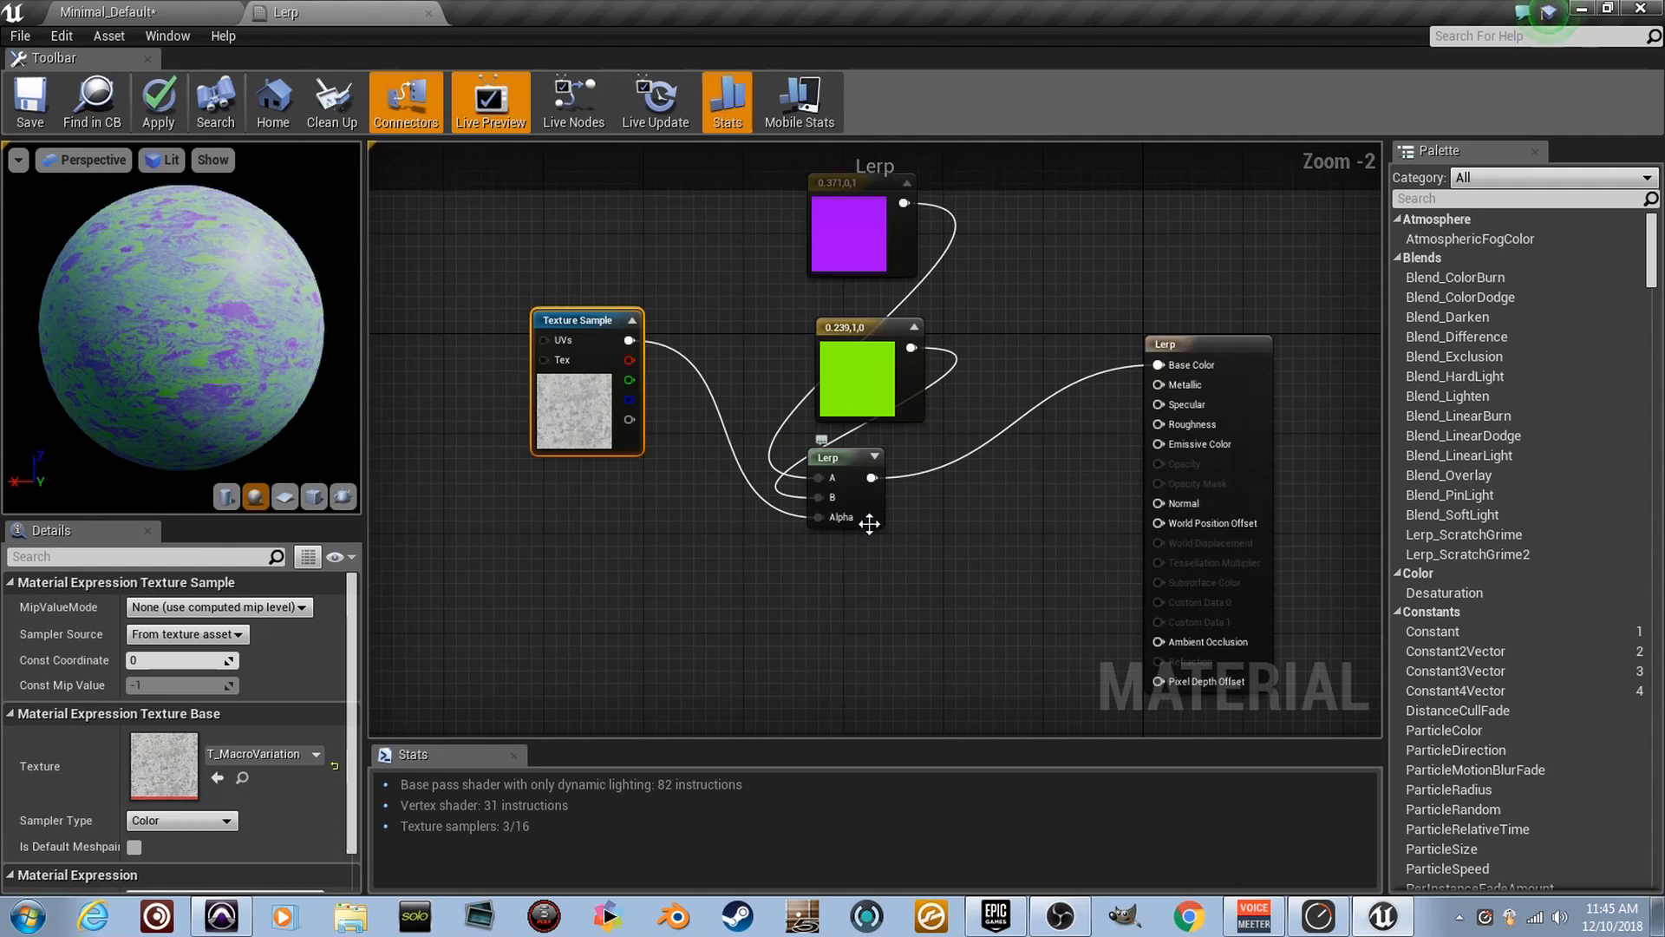
pyautogui.click(868, 519)
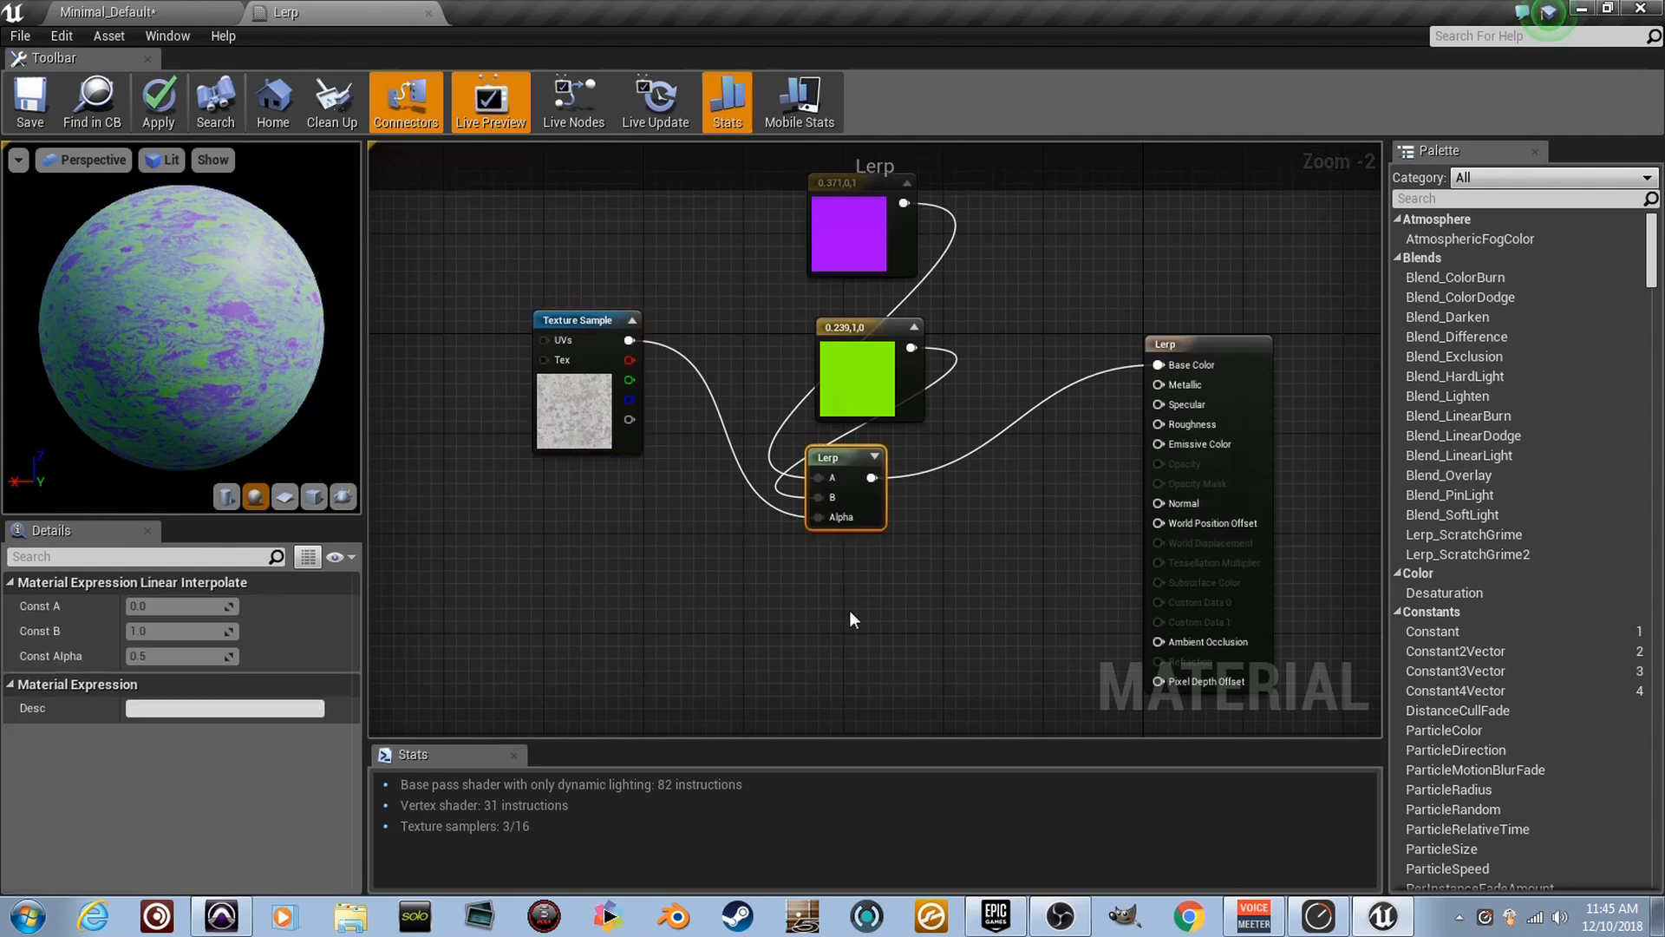
pyautogui.hotkey('ctrl', 'w')
pyautogui.moveTo(903, 616); pyautogui.dragTo(902, 550)
pyautogui.rightClick(902, 550)
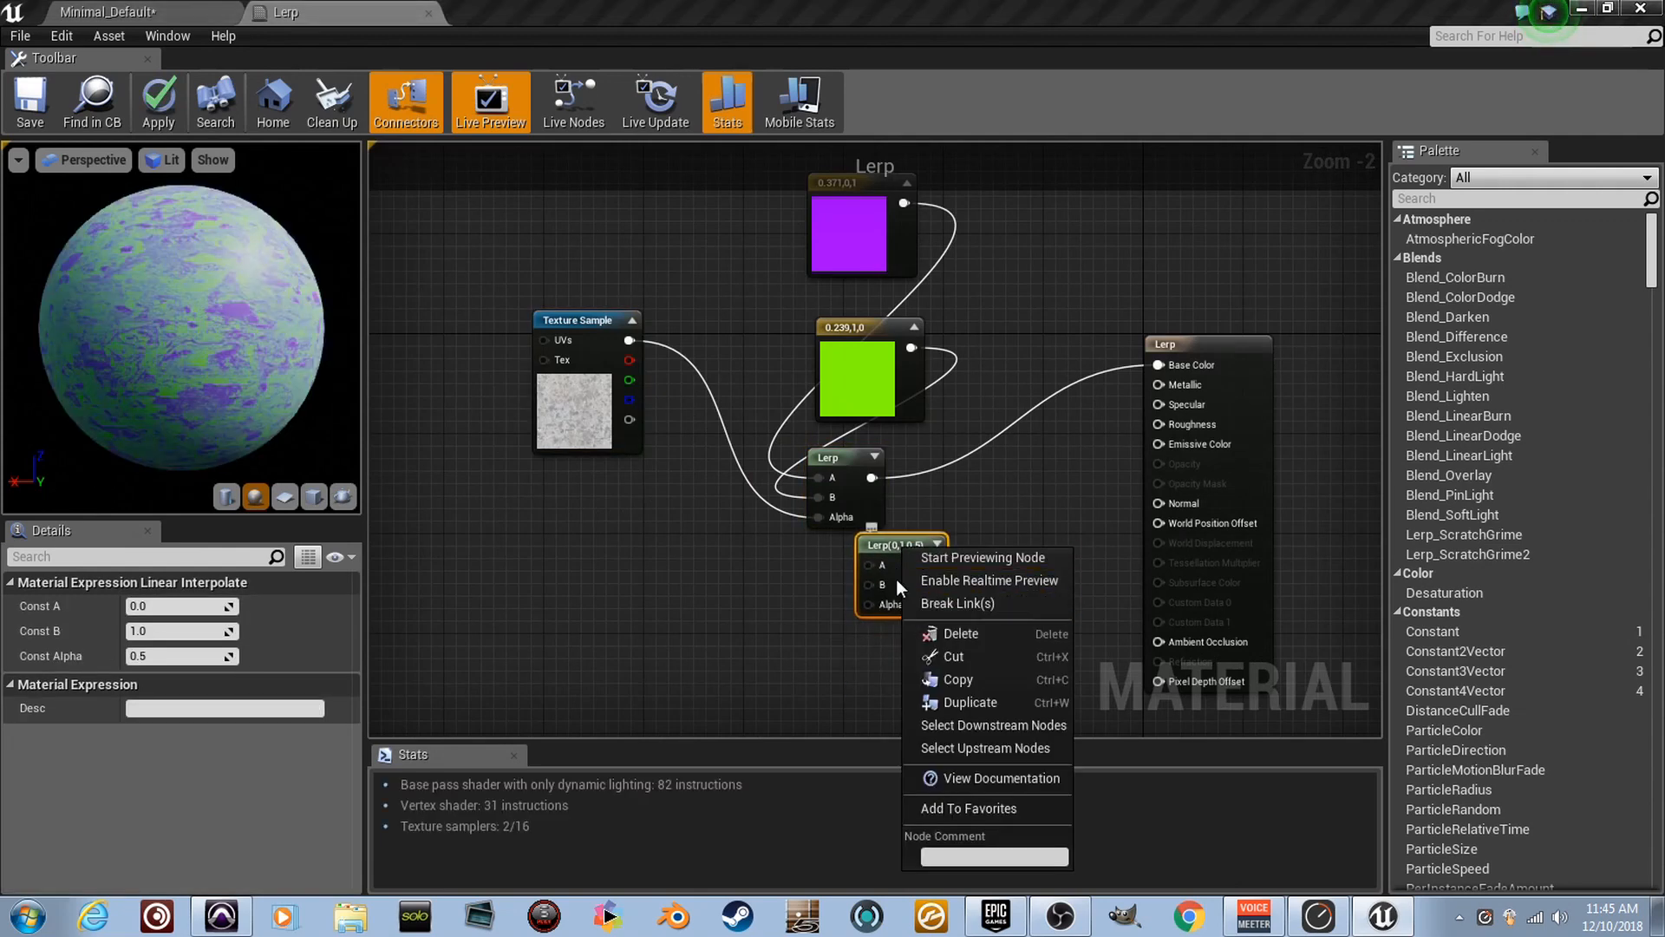
pyautogui.click(861, 643)
# Add two Constant nodes below the duplicated Lerp node and move the upper one close beneath it.
pyautogui.moveTo(862, 643); pyautogui.dragTo(834, 548, button='right')
pyautogui.click(831, 598)
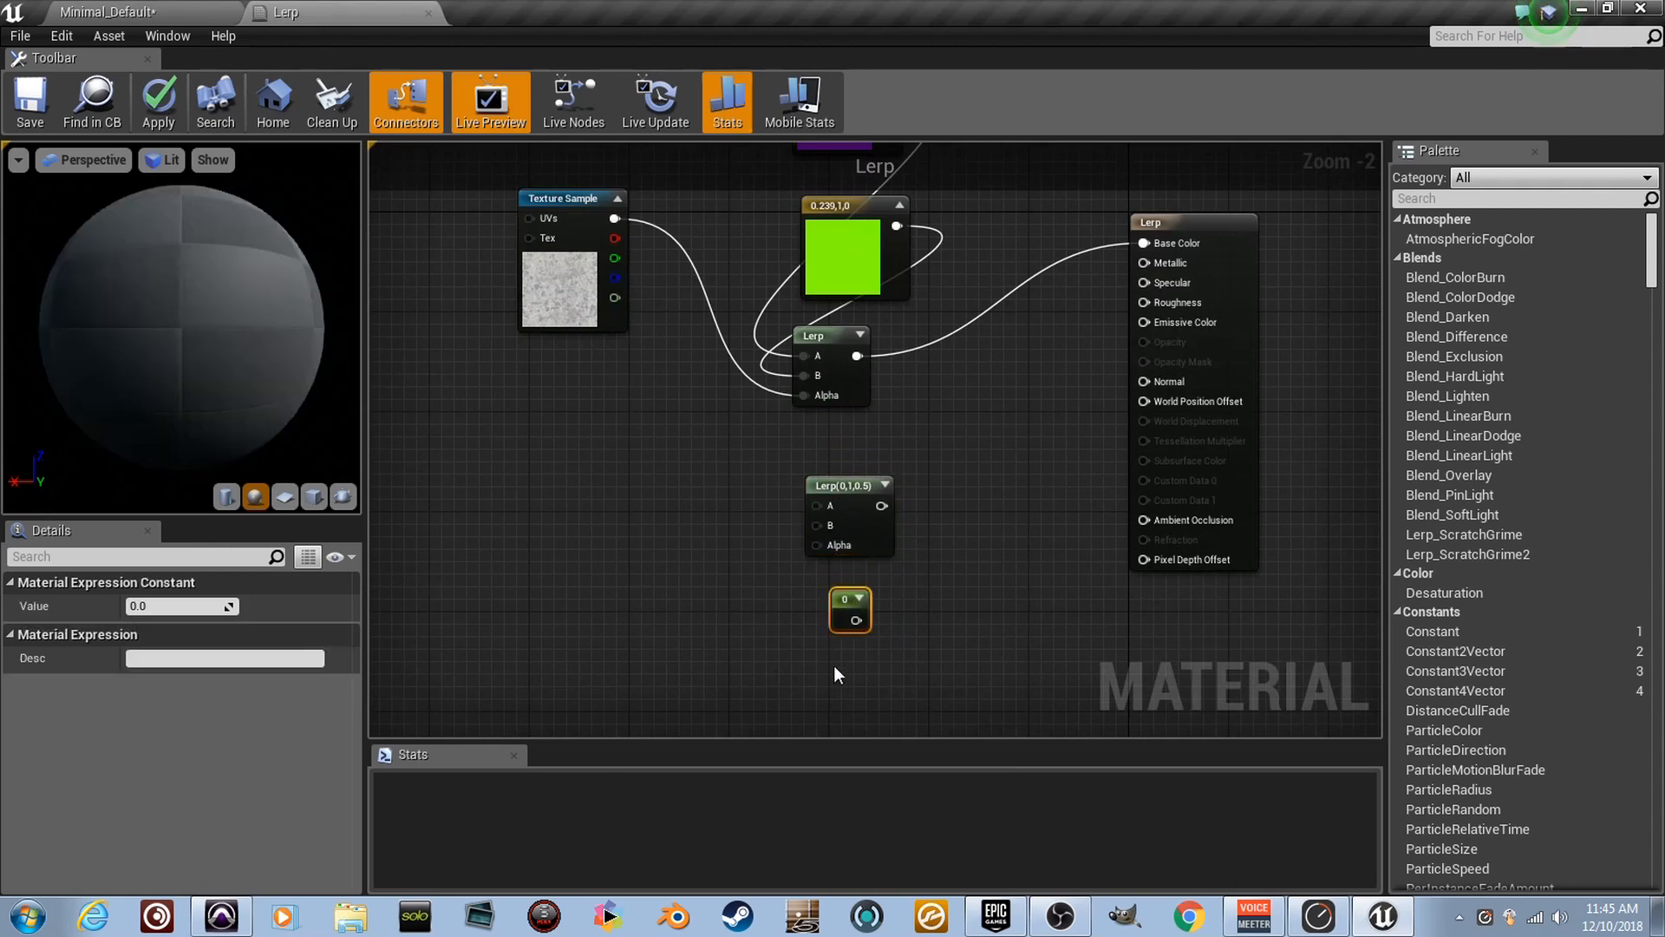
pyautogui.click(835, 664)
pyautogui.scroll(2, 834, 664)
pyautogui.moveTo(783, 531); pyautogui.dragTo(761, 512)
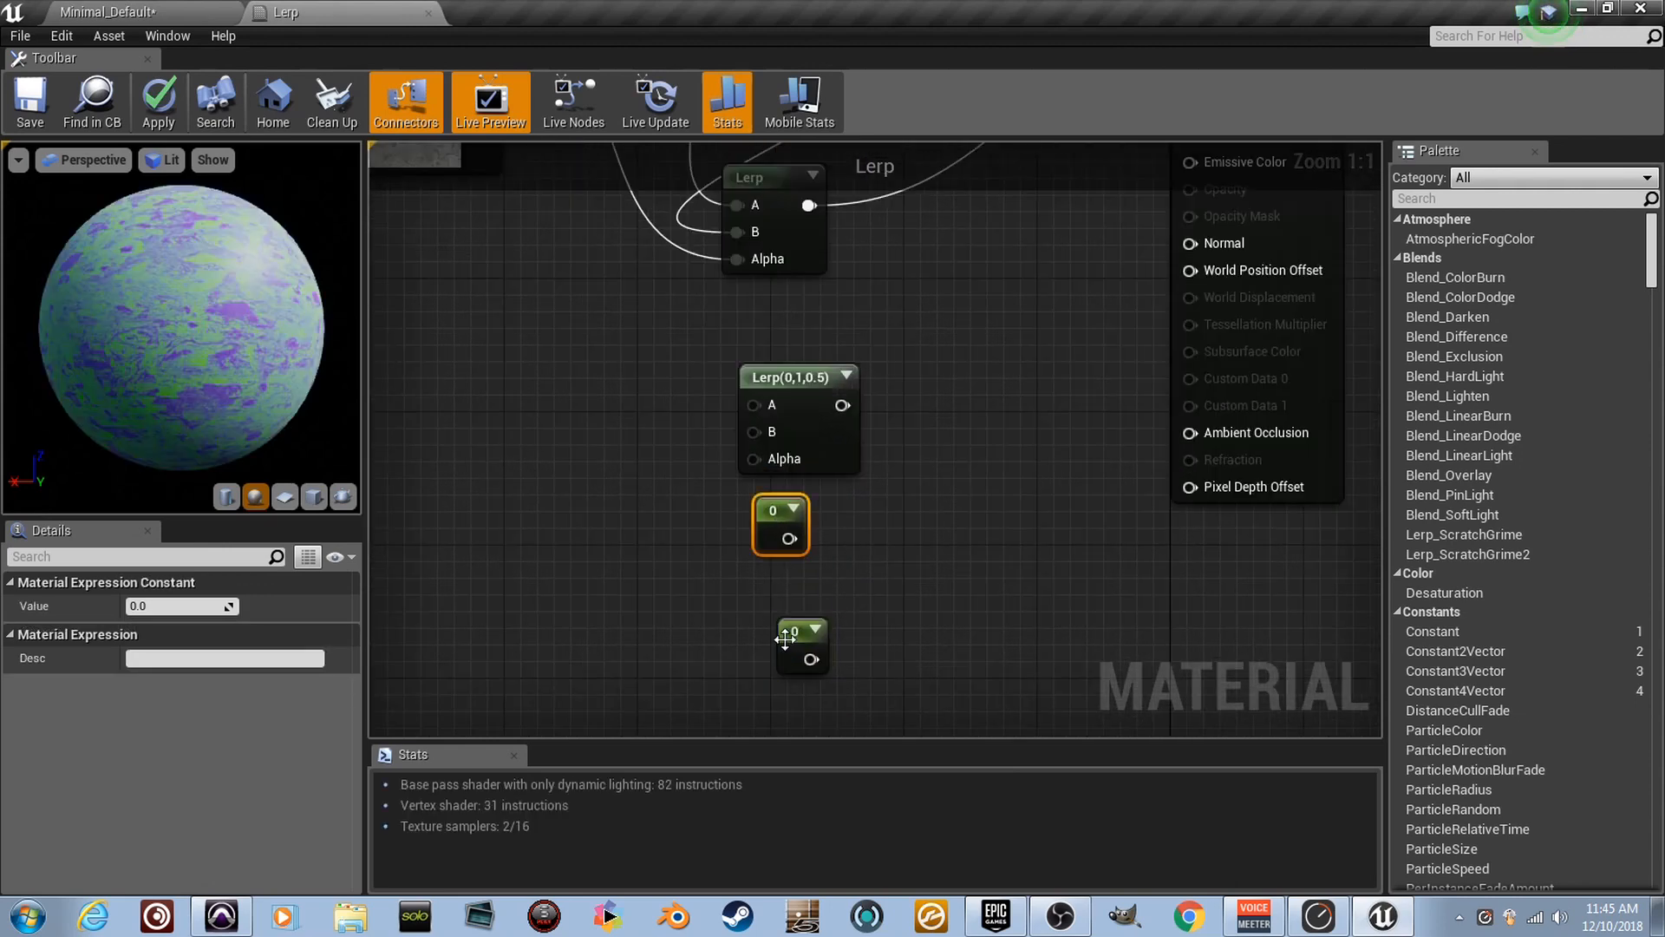
# Connect the duplicated Lerp's output to Roughness and move the T_MacroVariation Texture Sample down beside the two Lerp nodes.
pyautogui.moveTo(767, 572); pyautogui.dragTo(687, 704, button='right')
pyautogui.moveTo(761, 536); pyautogui.dragTo(1137, 273)
pyautogui.moveTo(1137, 273); pyautogui.dragTo(1360, 330, button='right')
pyautogui.moveTo(560, 184); pyautogui.dragTo(509, 383)
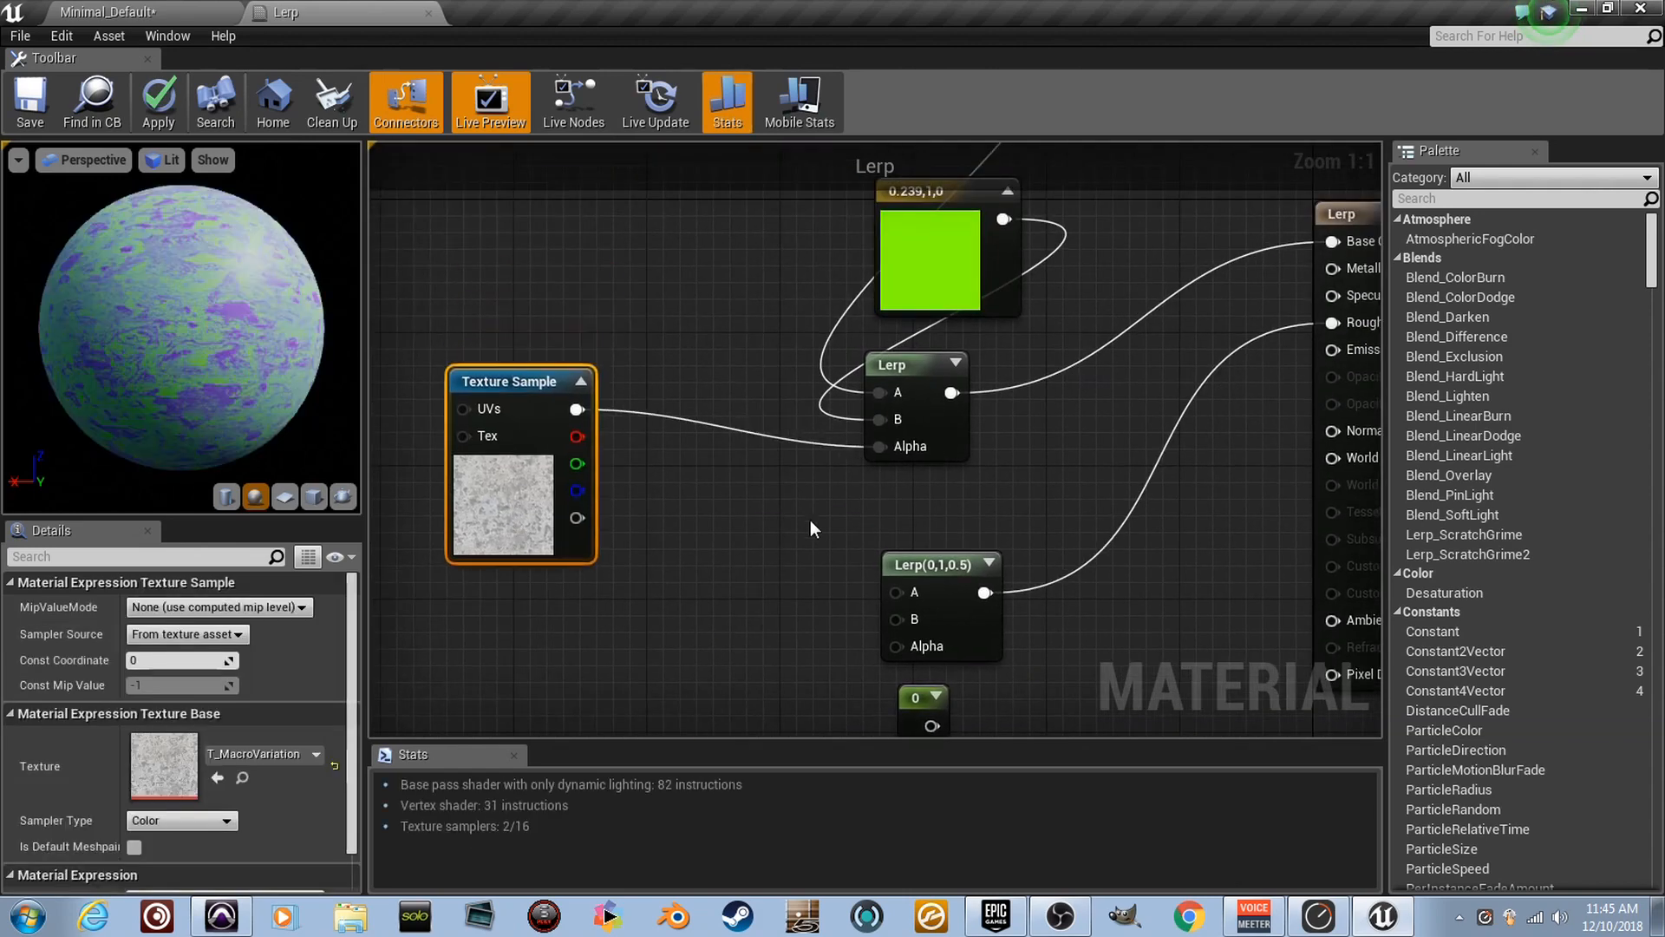
# Connect the upper Constant to input A and the lower Constant to input B of the Roughness Lerp.
pyautogui.moveTo(867, 530); pyautogui.dragTo(764, 428, button='right')
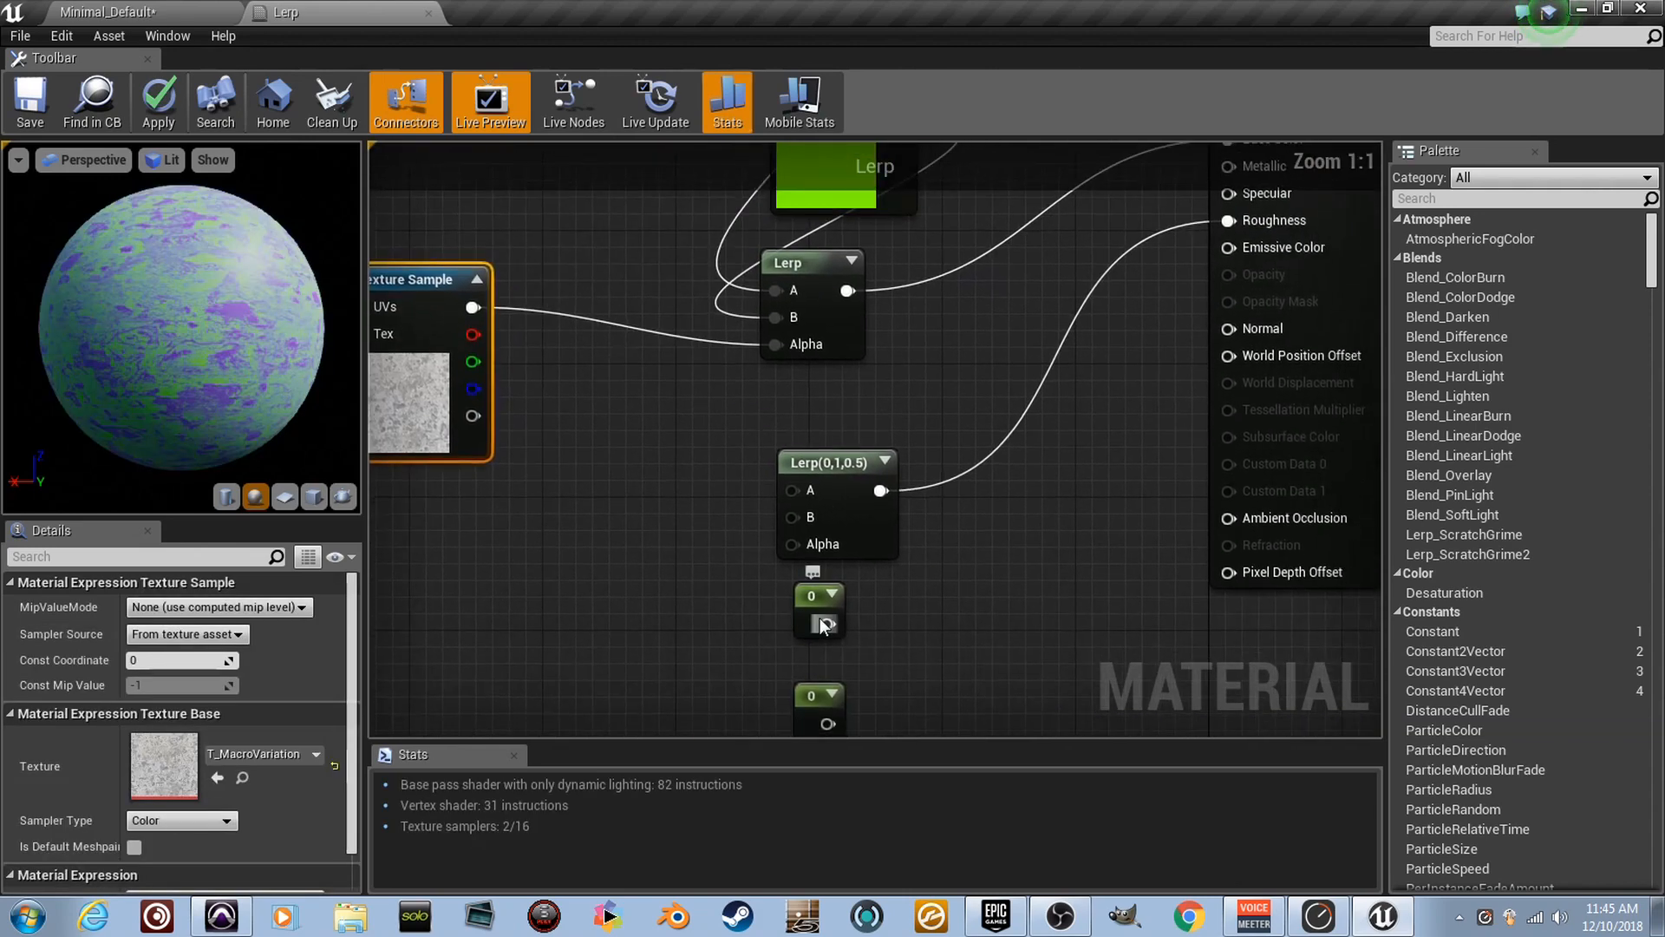
pyautogui.moveTo(837, 603); pyautogui.dragTo(820, 587)
pyautogui.moveTo(839, 642); pyautogui.dragTo(835, 540)
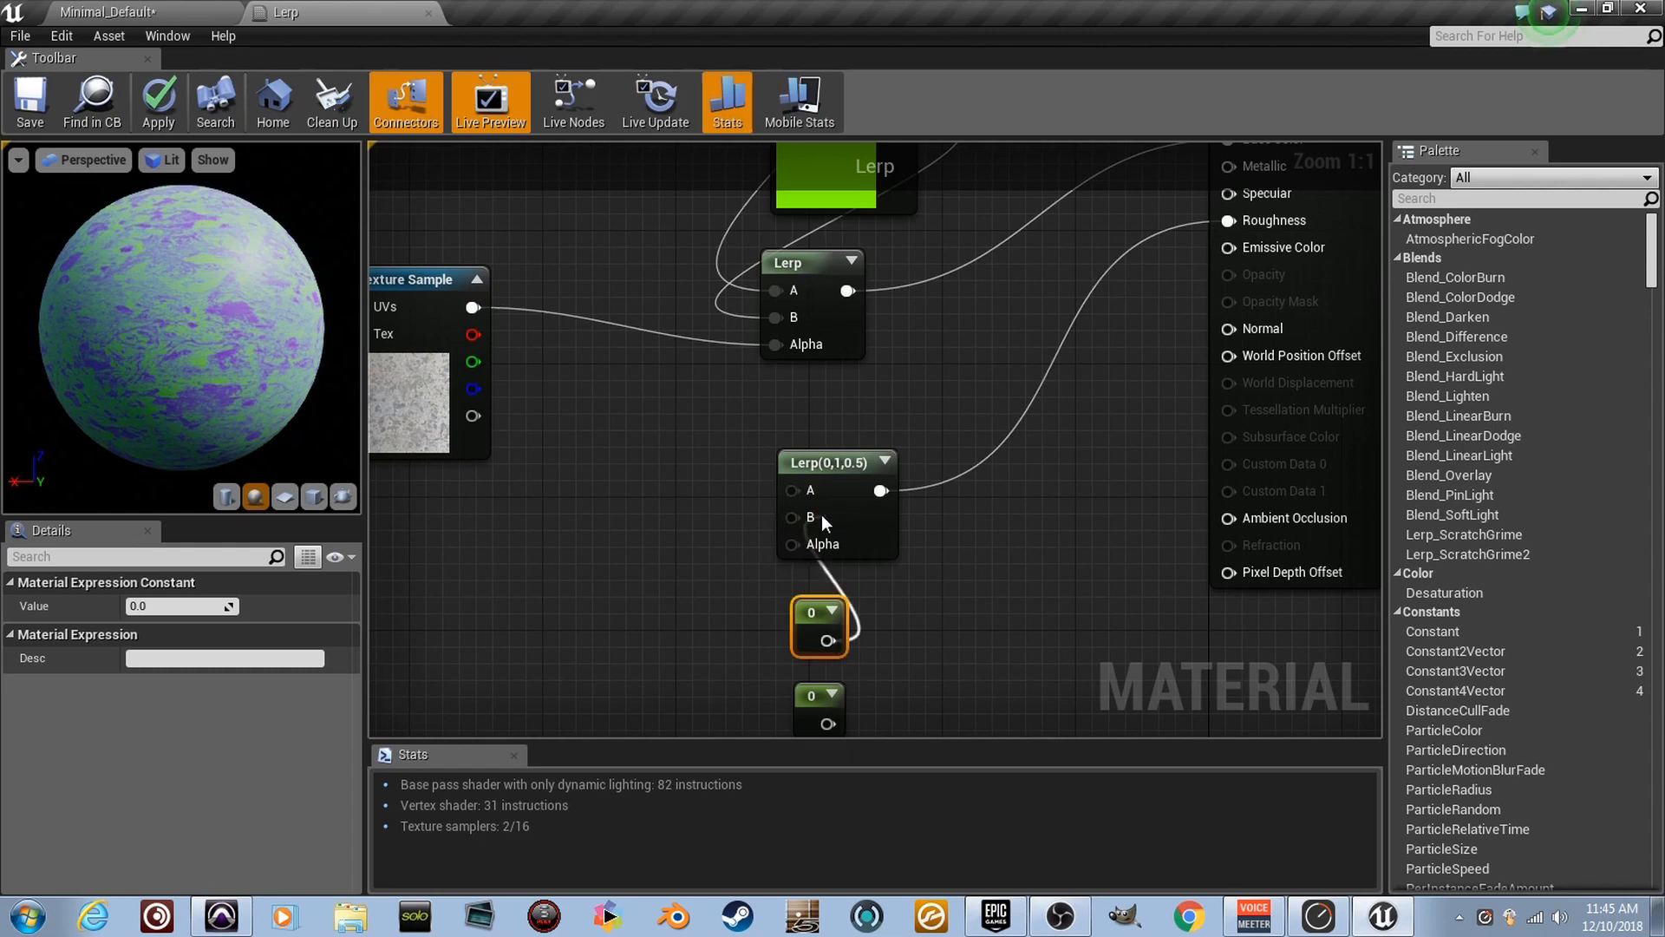
pyautogui.moveTo(788, 488); pyautogui.dragTo(790, 490)
pyautogui.moveTo(820, 651); pyautogui.dragTo(798, 581, button='right')
pyautogui.moveTo(804, 651); pyautogui.dragTo(828, 564)
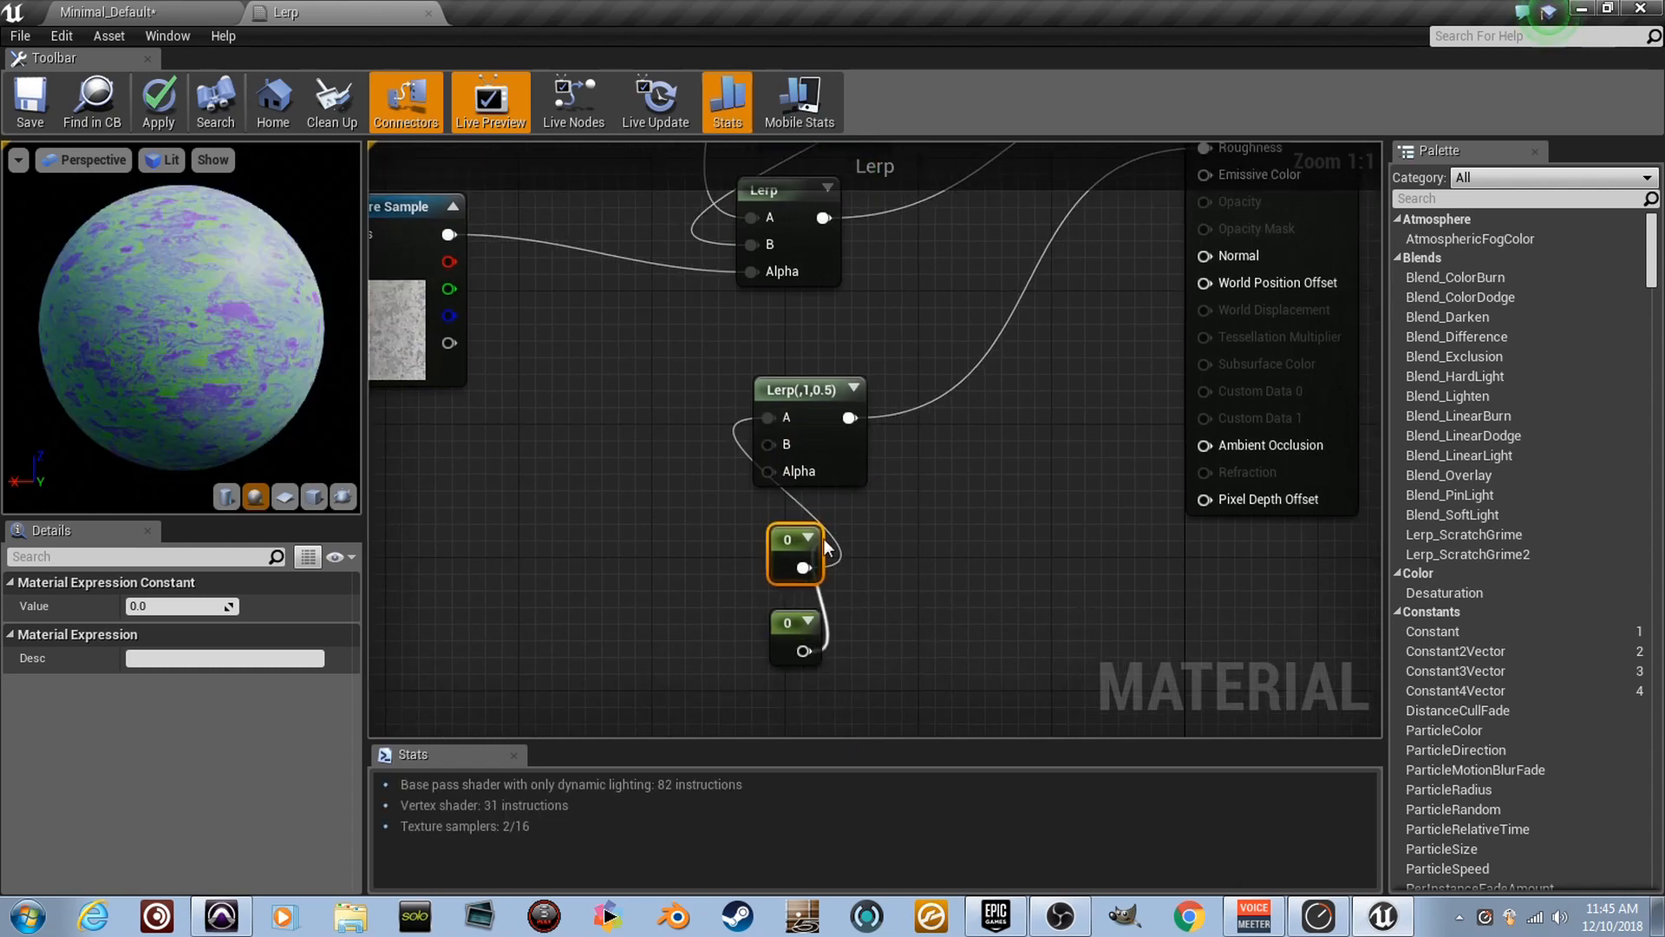
pyautogui.moveTo(779, 451); pyautogui.dragTo(779, 446)
# Set the value of the lower Constant to 1.
pyautogui.click(792, 632)
pyautogui.click(185, 605)
pyautogui.write('1')
pyautogui.press('Return')
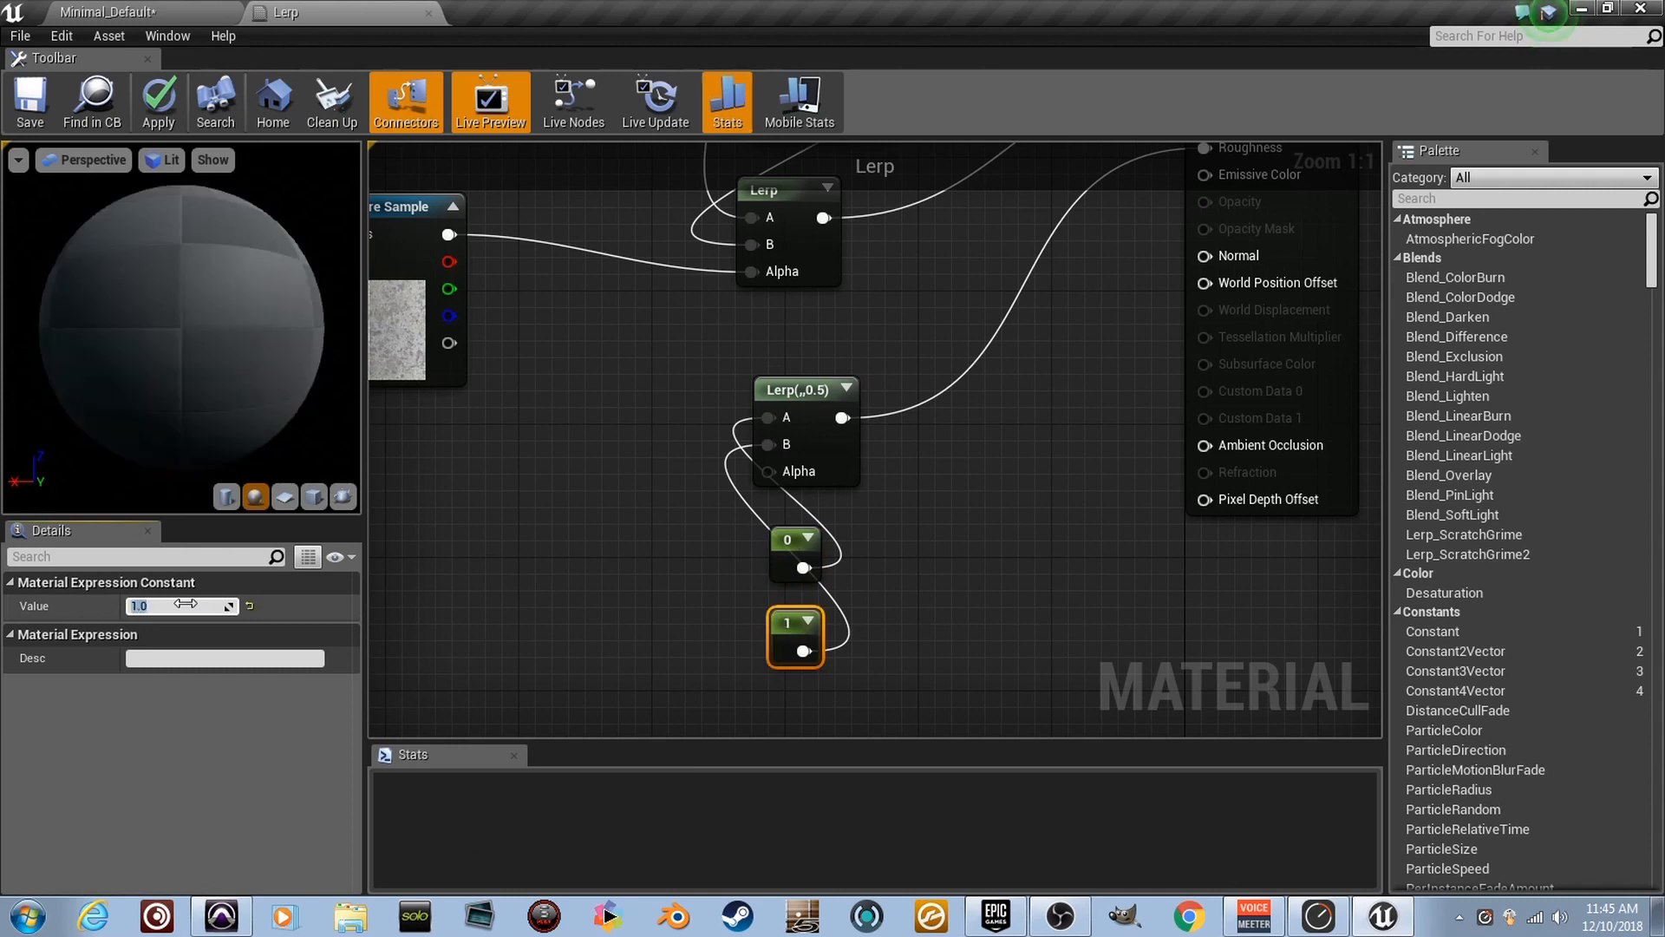
# Drive the Roughness Lerp's Alpha with the T_MacroVariation sample's red channel instead of its full-color output.
pyautogui.moveTo(504, 257); pyautogui.dragTo(823, 487)
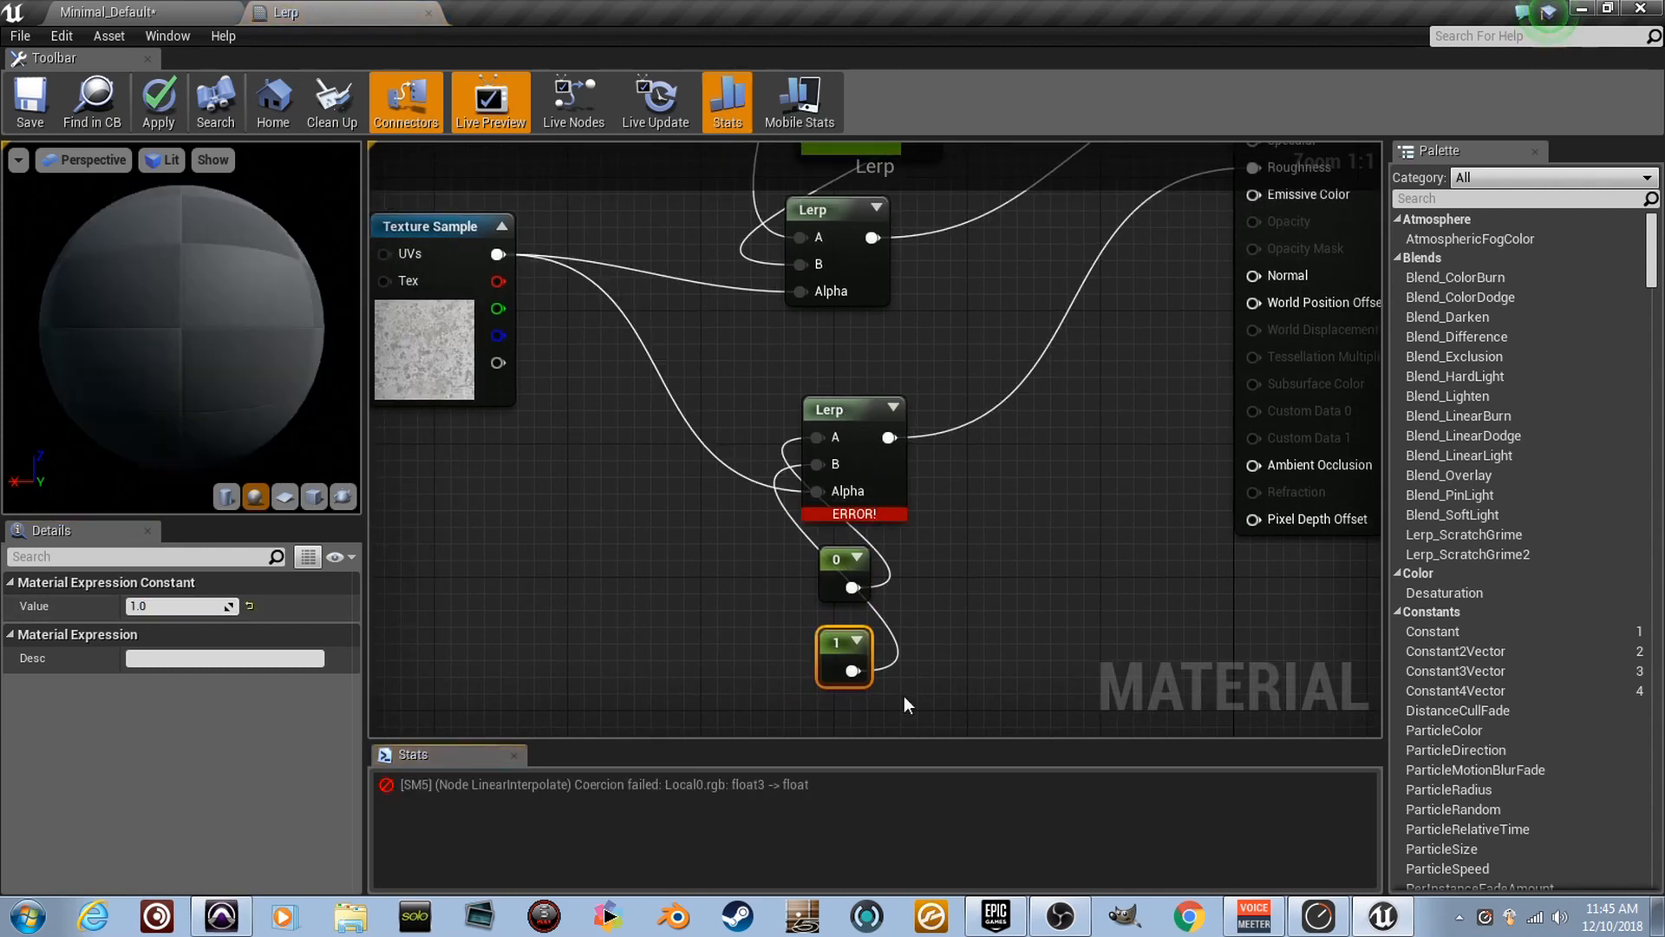
pyautogui.keyDown('alt'); pyautogui.click(820, 491); pyautogui.keyUp('alt')
pyautogui.moveTo(499, 283); pyautogui.dragTo(793, 491)
pyautogui.moveTo(792, 491); pyautogui.dragTo(817, 507, button='right')
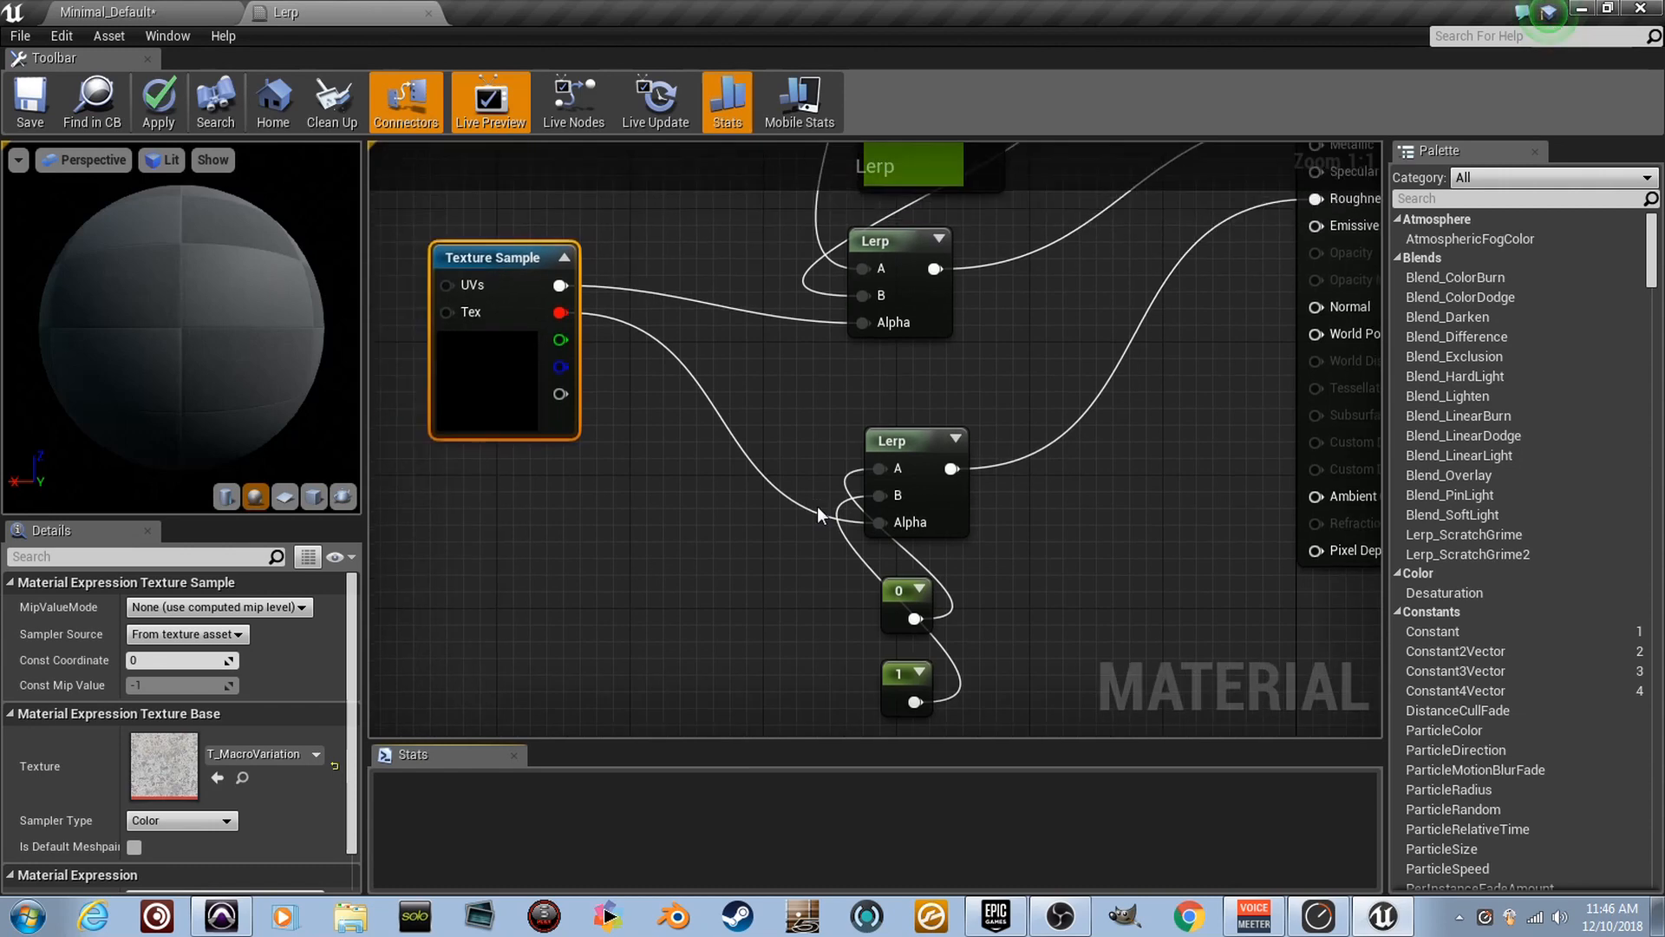
# Save the material, inspect its varied roughness on the large plane in the level, and reopen the Lerp material.
pyautogui.scroll(-1, 827, 535)
pyautogui.scroll(1, 826, 535)
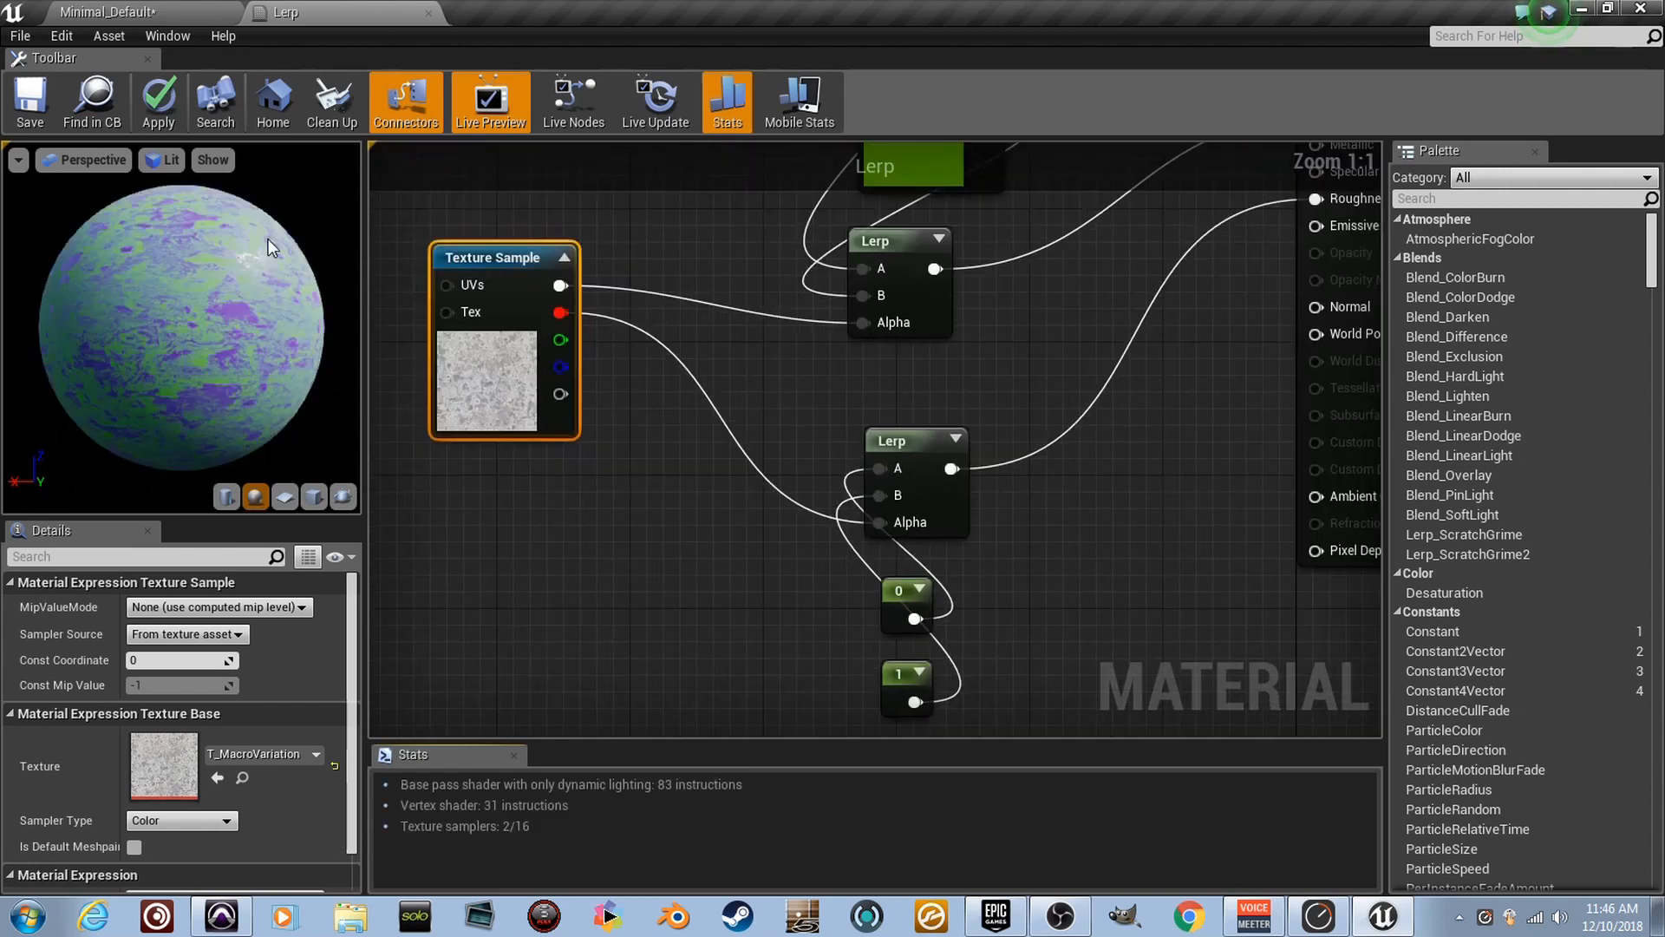
pyautogui.hotkey('ctrl', 's')
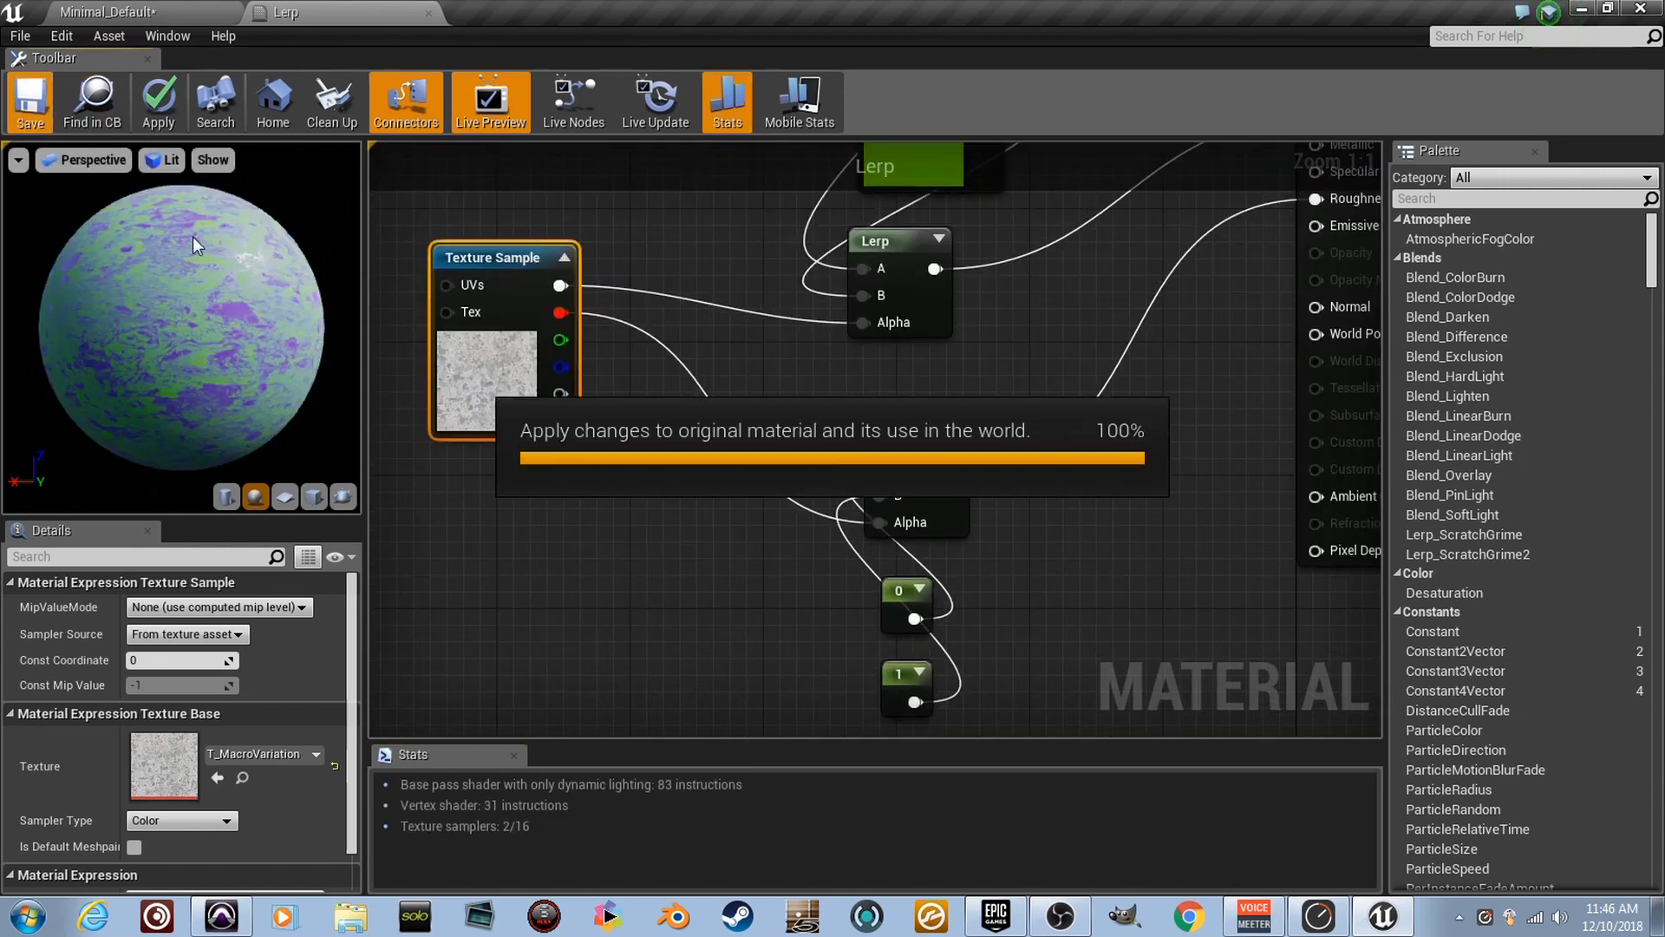
pyautogui.click(196, 4)
pyautogui.moveTo(826, 517); pyautogui.dragTo(1015, 473, button='right')
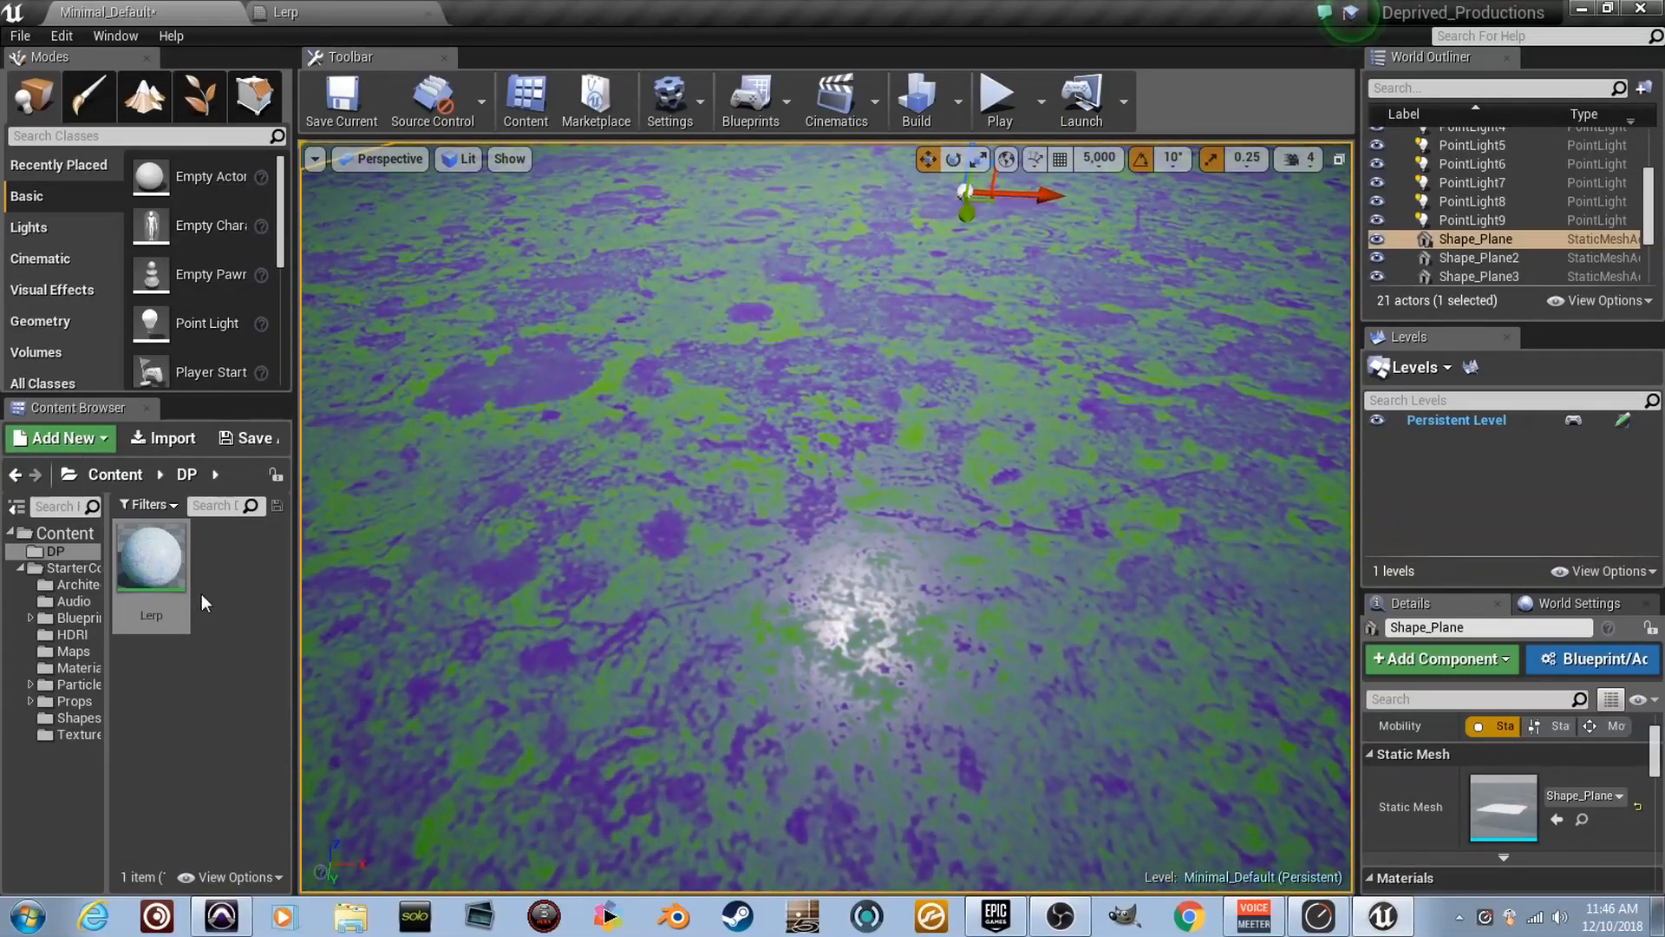
pyautogui.doubleClick(178, 590)
# Move the Roughness Lerp and its two Constants down, and paste a copy of the group below the Base Color Lerp.
pyautogui.moveTo(861, 534); pyautogui.dragTo(747, 431, button='right')
pyautogui.scroll(-3, 746, 431)
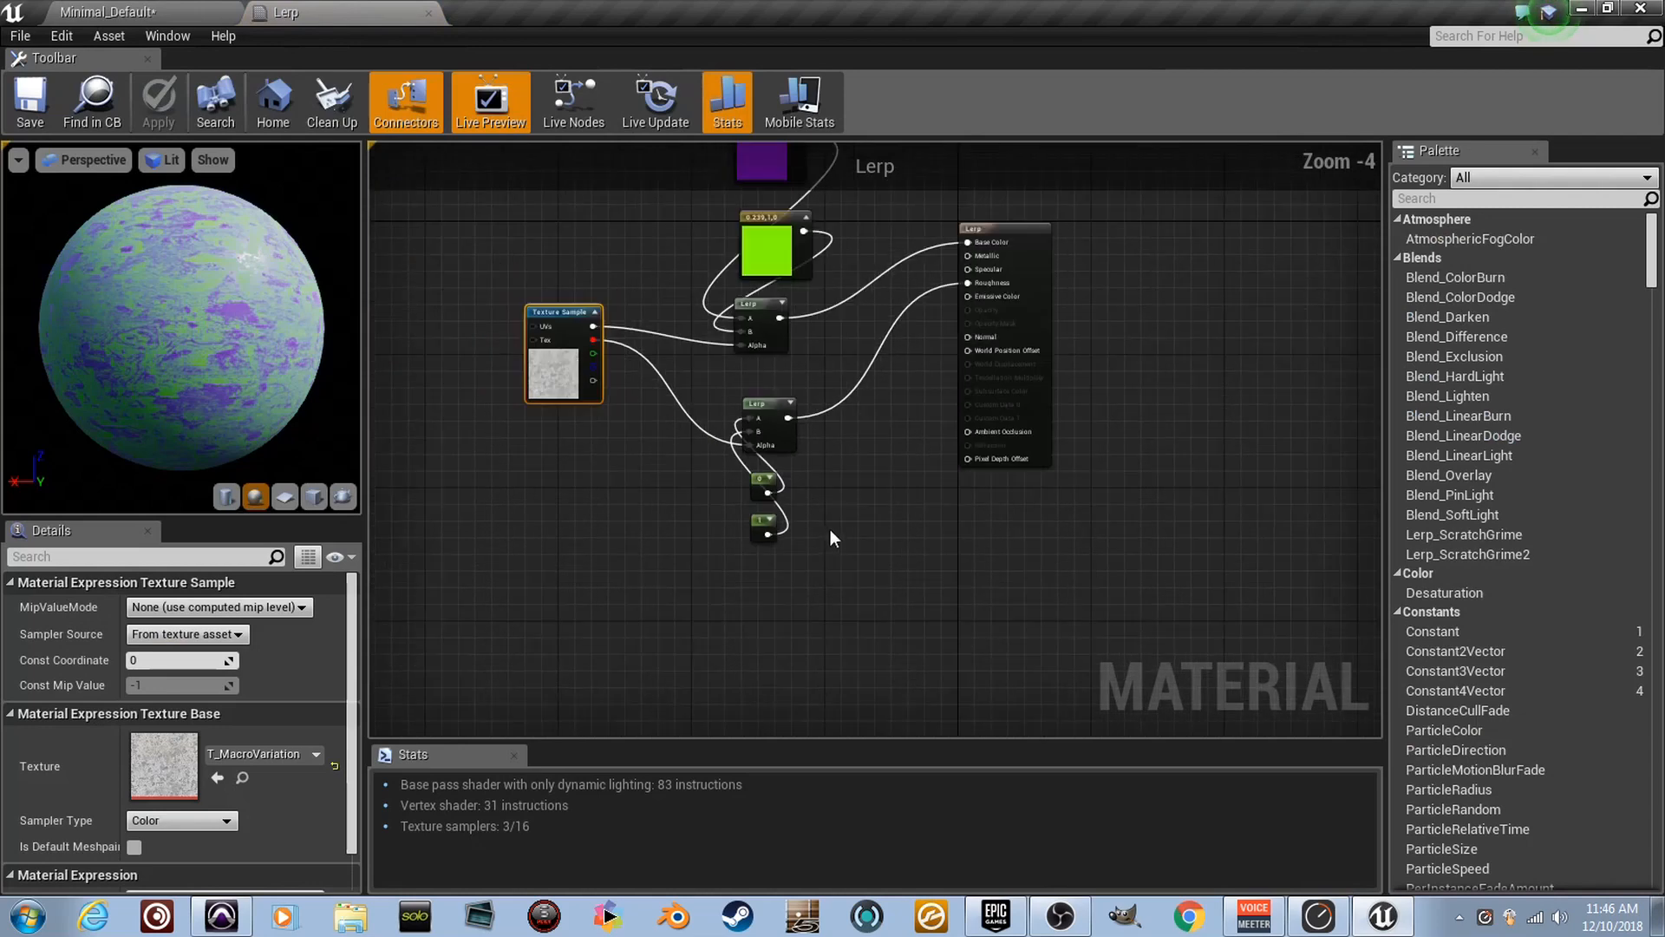
pyautogui.moveTo(766, 449); pyautogui.dragTo(814, 569)
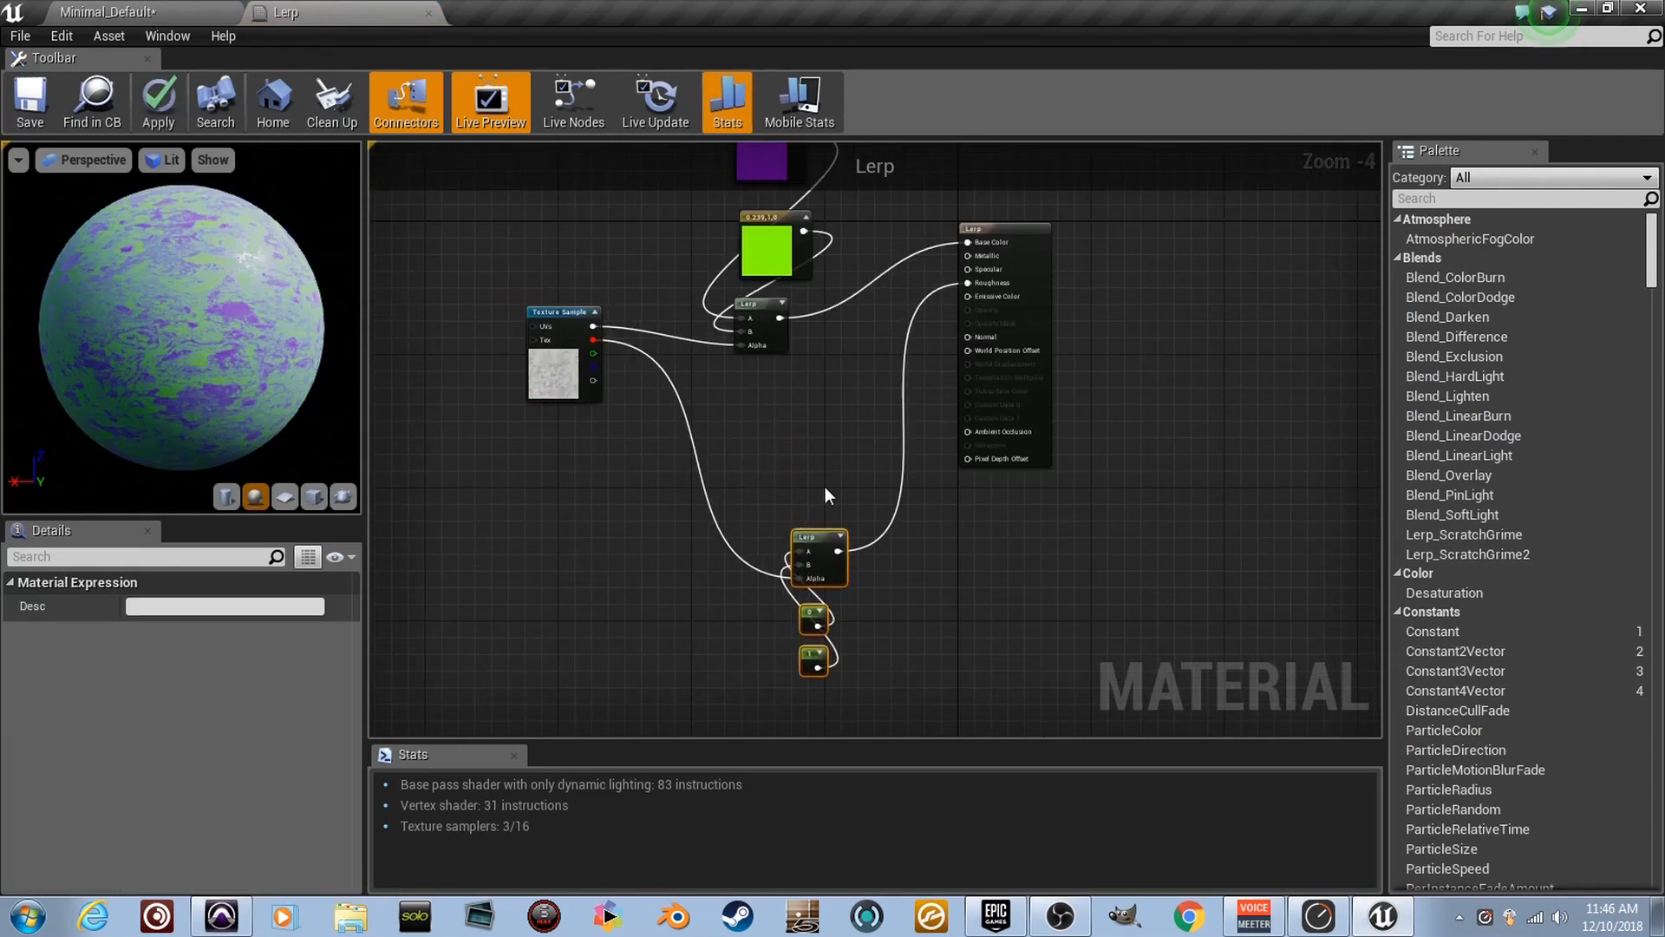
pyautogui.click(810, 393)
pyautogui.hotkey('ctrl', 'v')
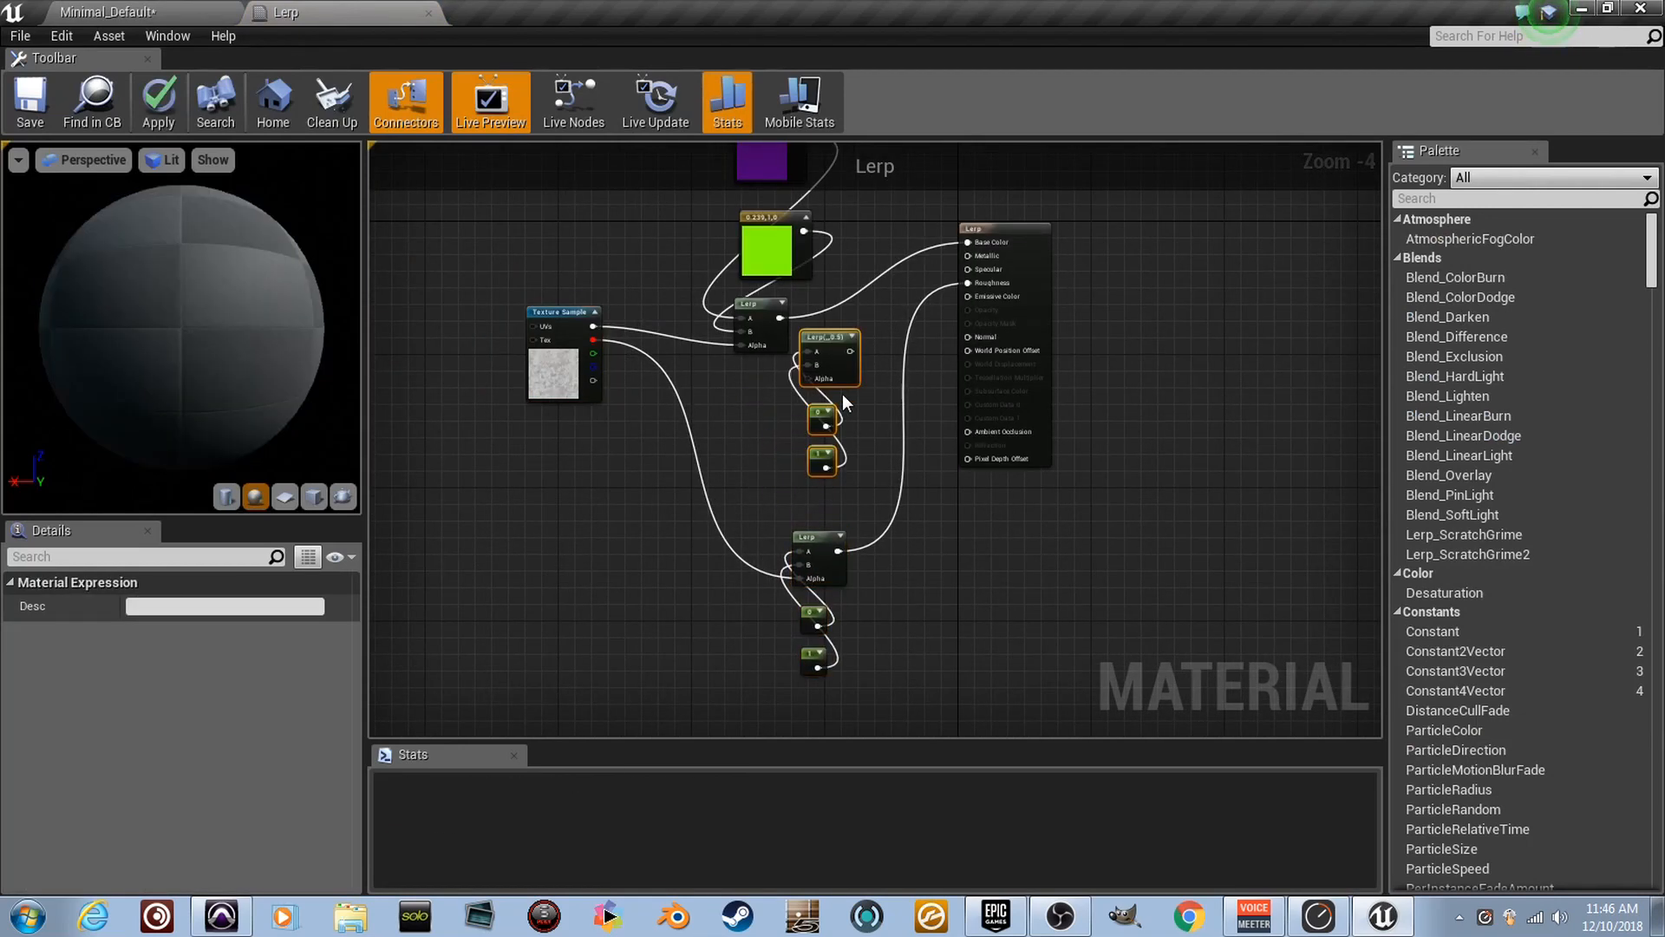
pyautogui.scroll(3, 842, 394)
pyautogui.moveTo(839, 345); pyautogui.dragTo(843, 391)
# Wire the copied Lerp's output to Metallic and its Alpha to the T_MacroVariation sample's red channel, and save the material.
pyautogui.scroll(1, 876, 373)
pyautogui.moveTo(876, 373); pyautogui.dragTo(872, 477, button='right')
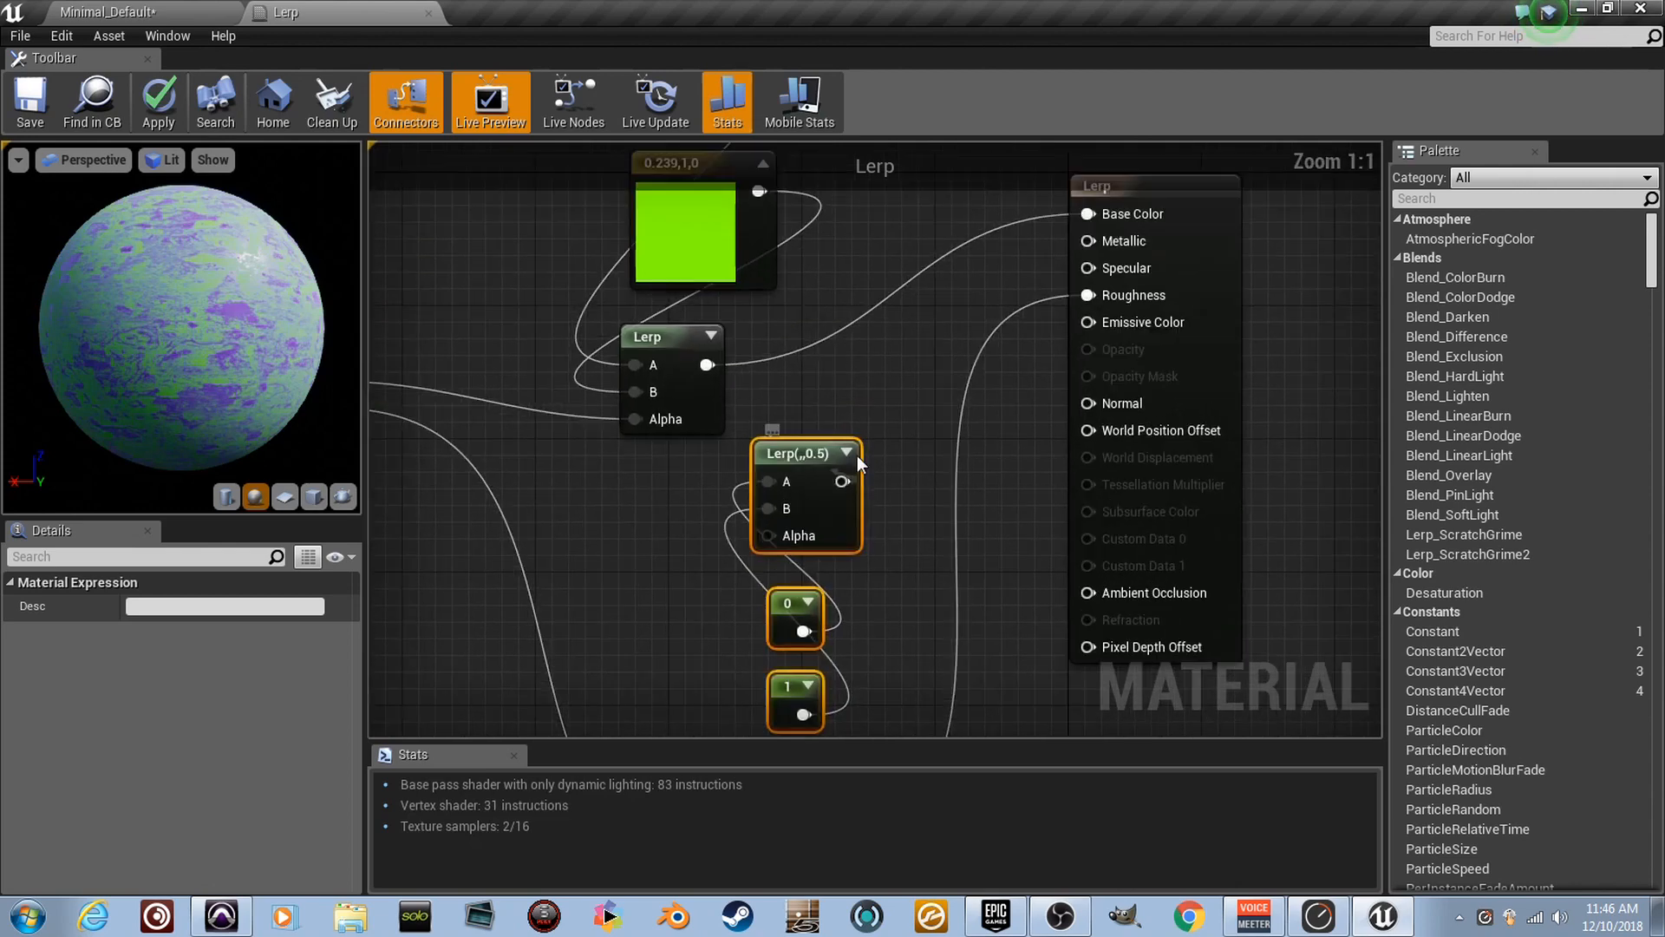
pyautogui.moveTo(1098, 267); pyautogui.dragTo(1102, 239)
pyautogui.moveTo(796, 450); pyautogui.dragTo(1050, 362, button='right')
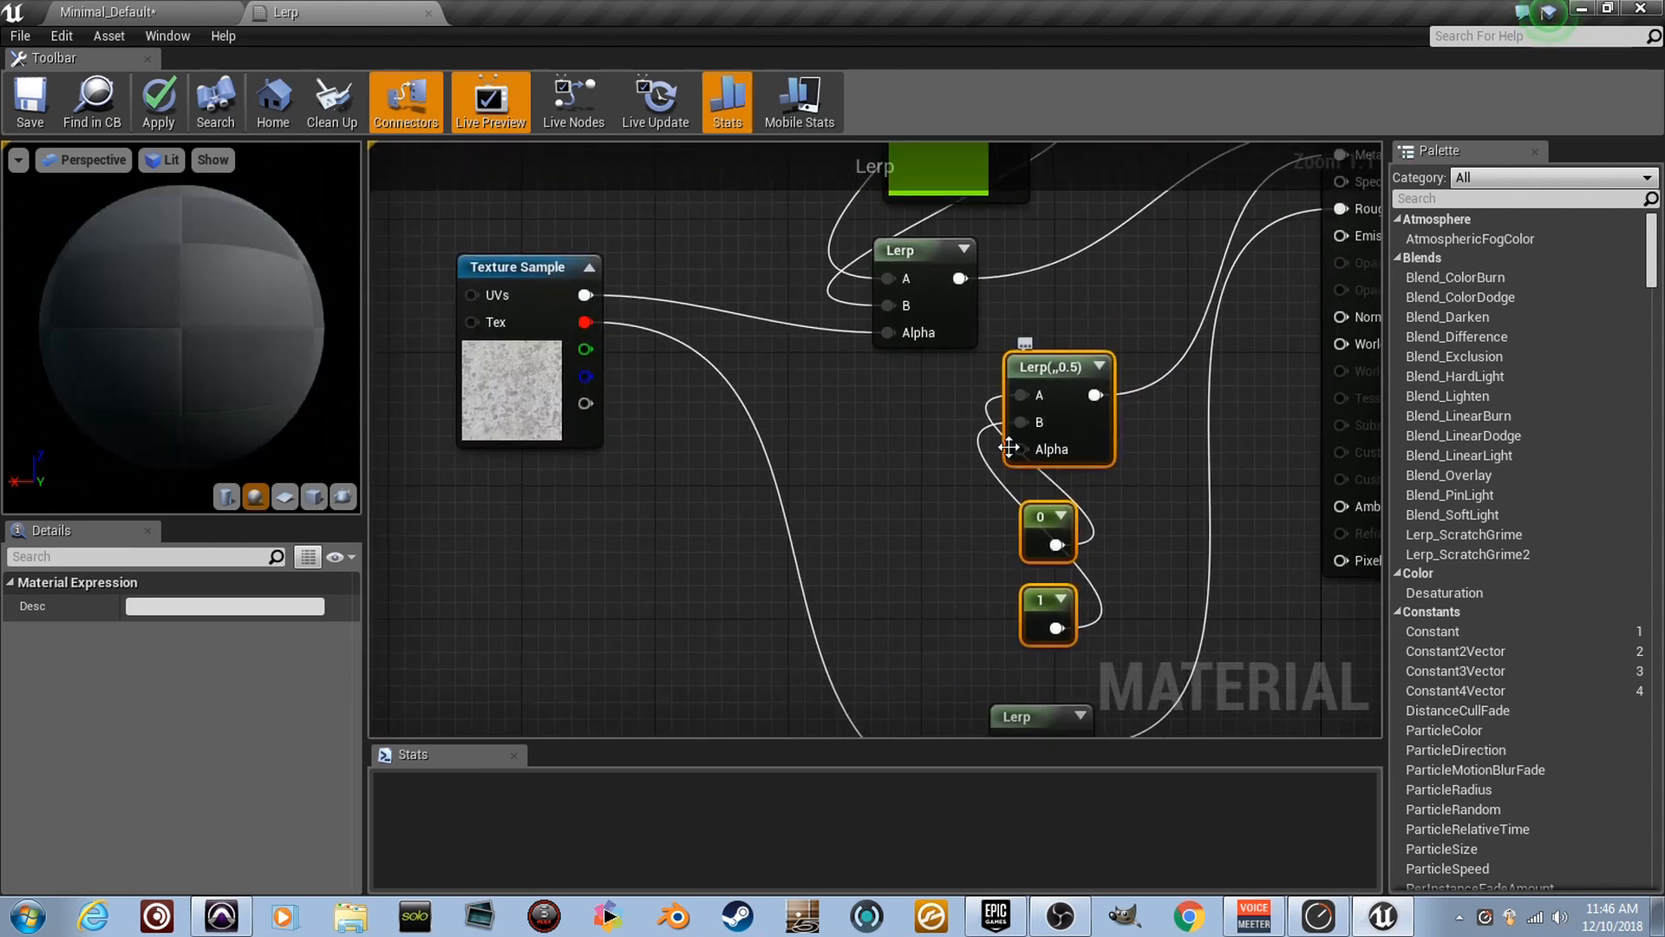
pyautogui.moveTo(1013, 451); pyautogui.dragTo(885, 430)
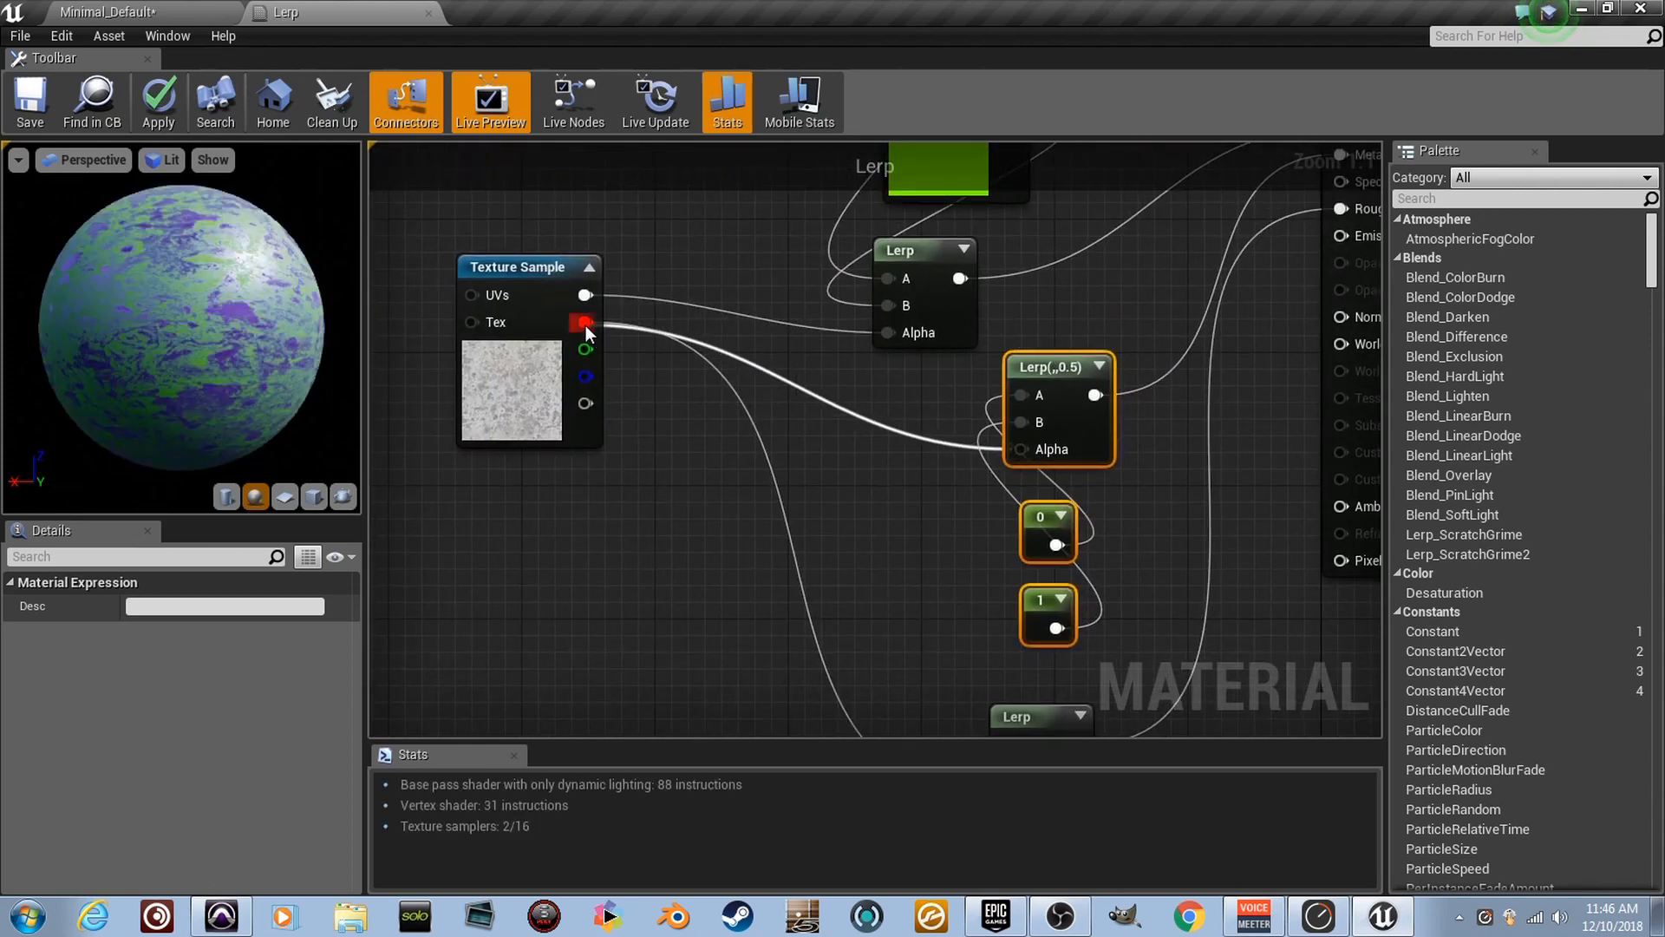
pyautogui.moveTo(585, 325); pyautogui.dragTo(586, 324)
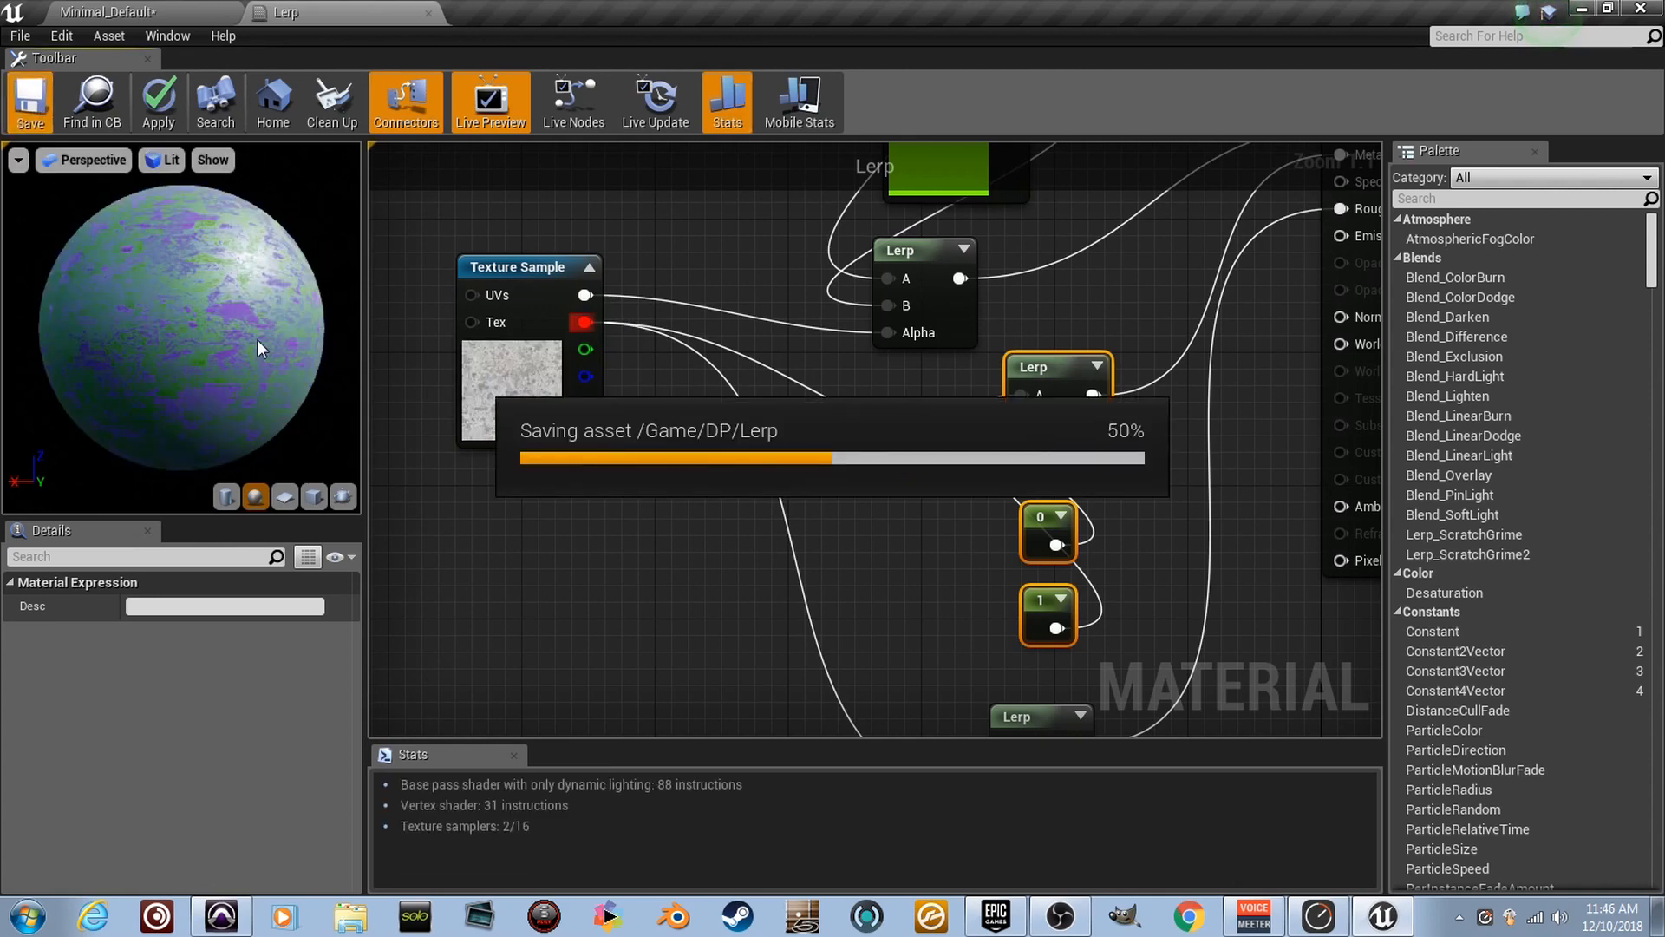
# Inspect the metallic variation on the large plane in the level and return to the Lerp material graph.
pyautogui.moveTo(945, 413); pyautogui.dragTo(874, 442, button='right')
pyautogui.click(224, 11)
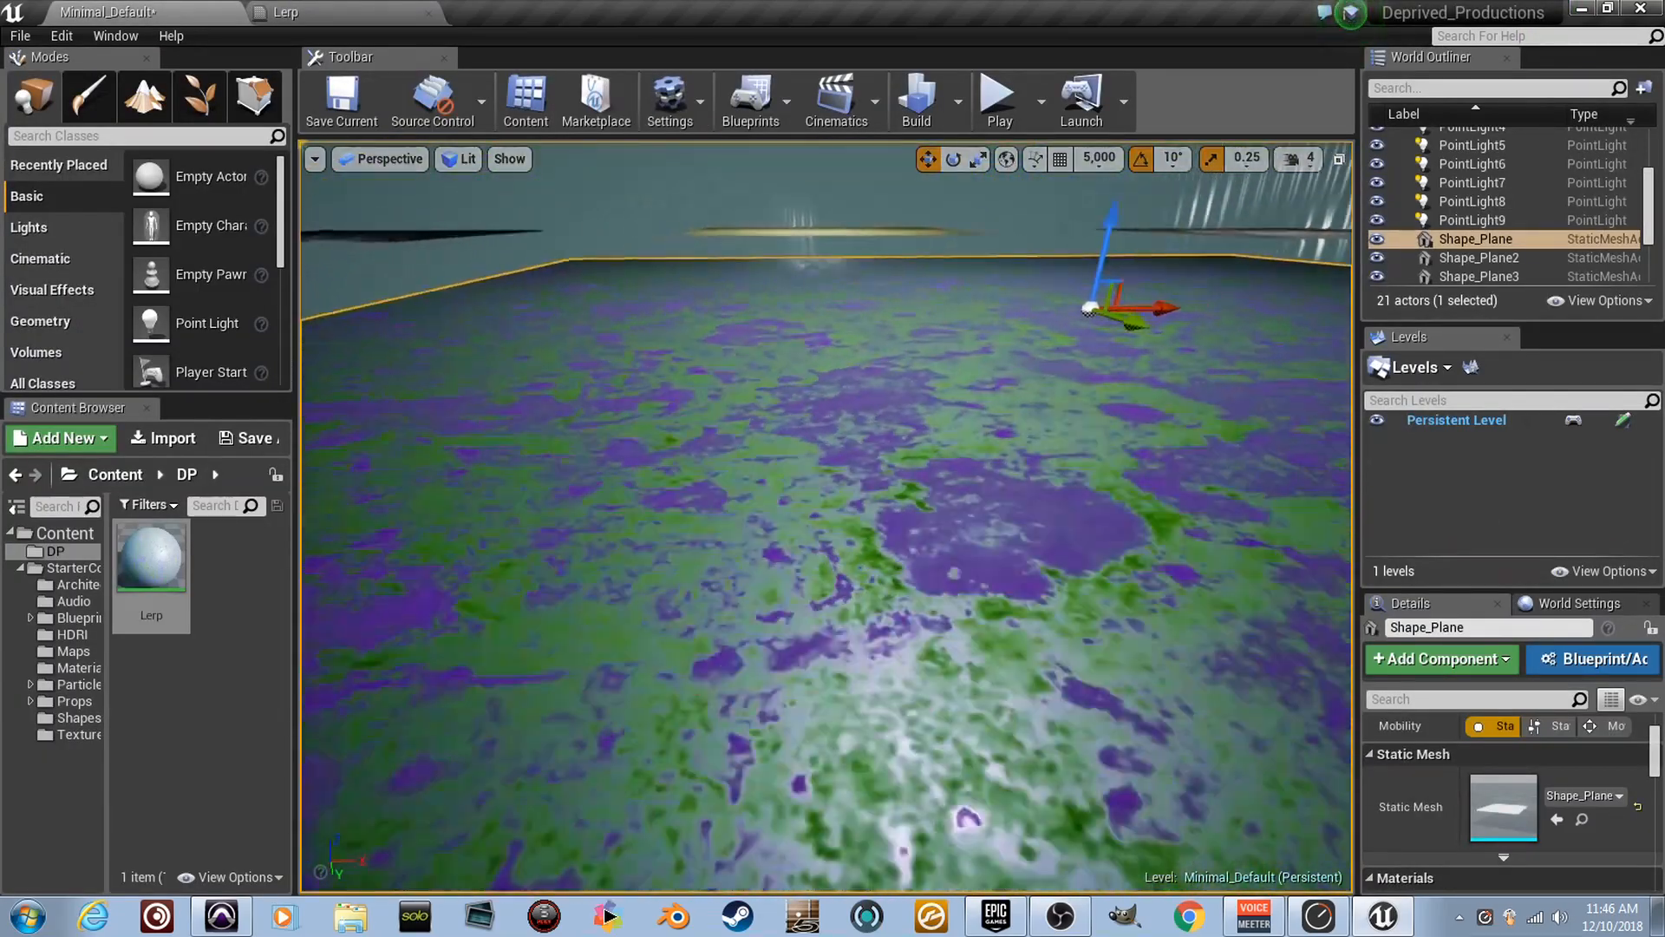
pyautogui.moveTo(825, 521); pyautogui.dragTo(347, 475, button='right')
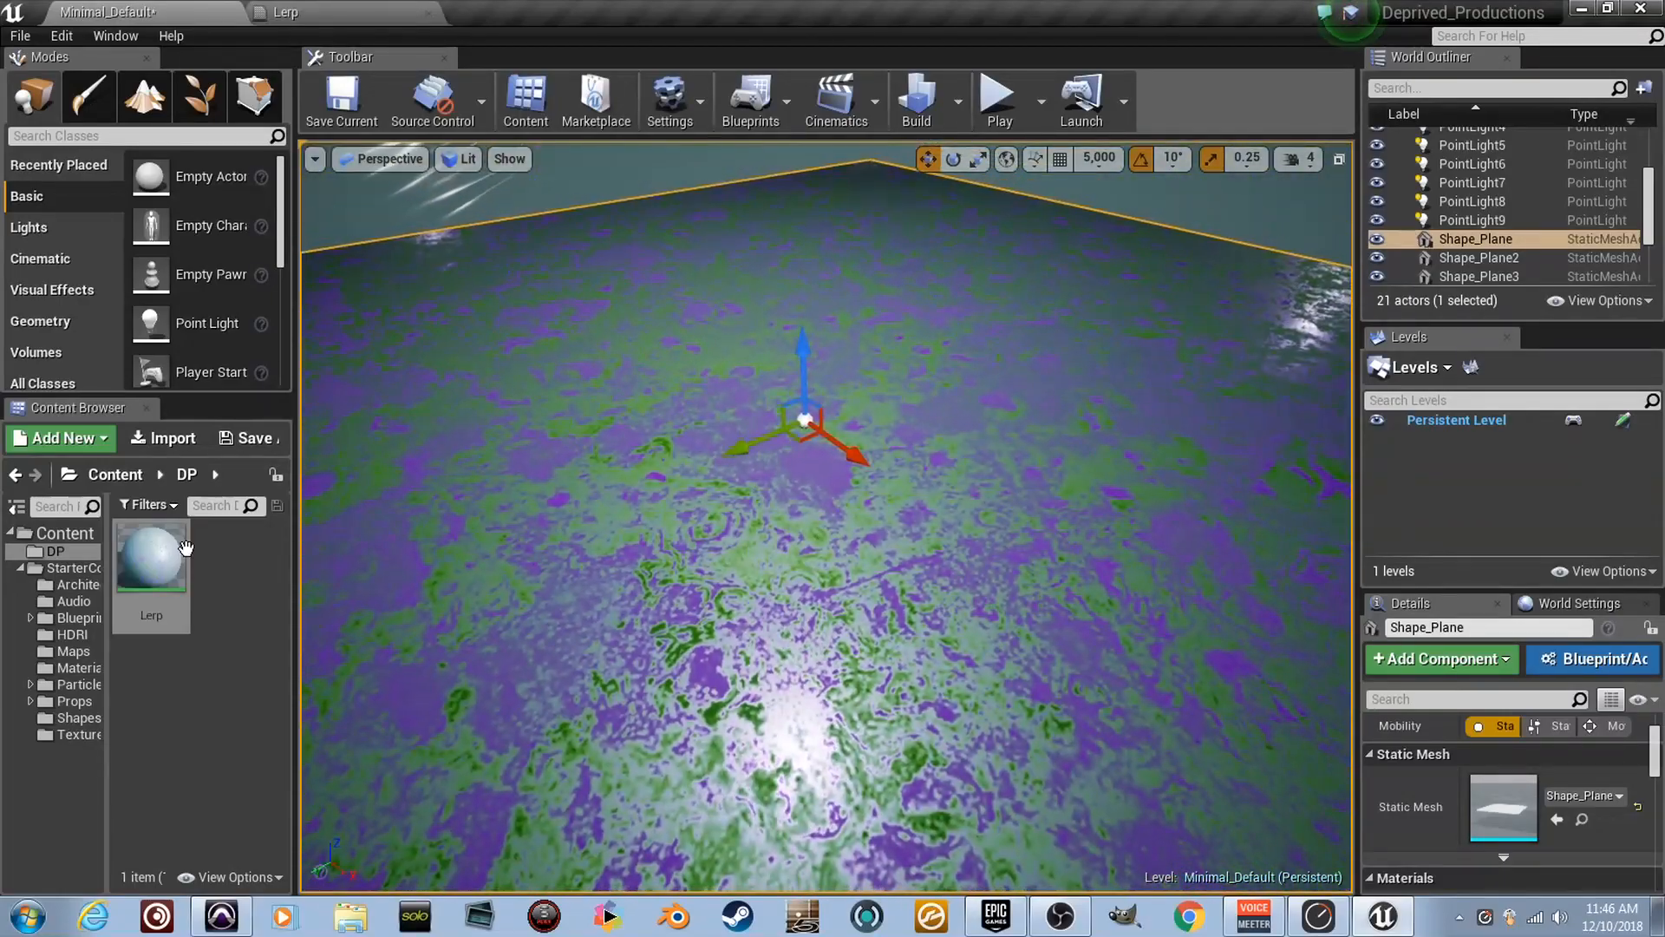
pyautogui.click(286, 12)
# Disconnect the purple and green color constants from the Base Color Lerp and move both away from the other nodes.
pyautogui.scroll(-4, 689, 522)
pyautogui.scroll(2, 688, 522)
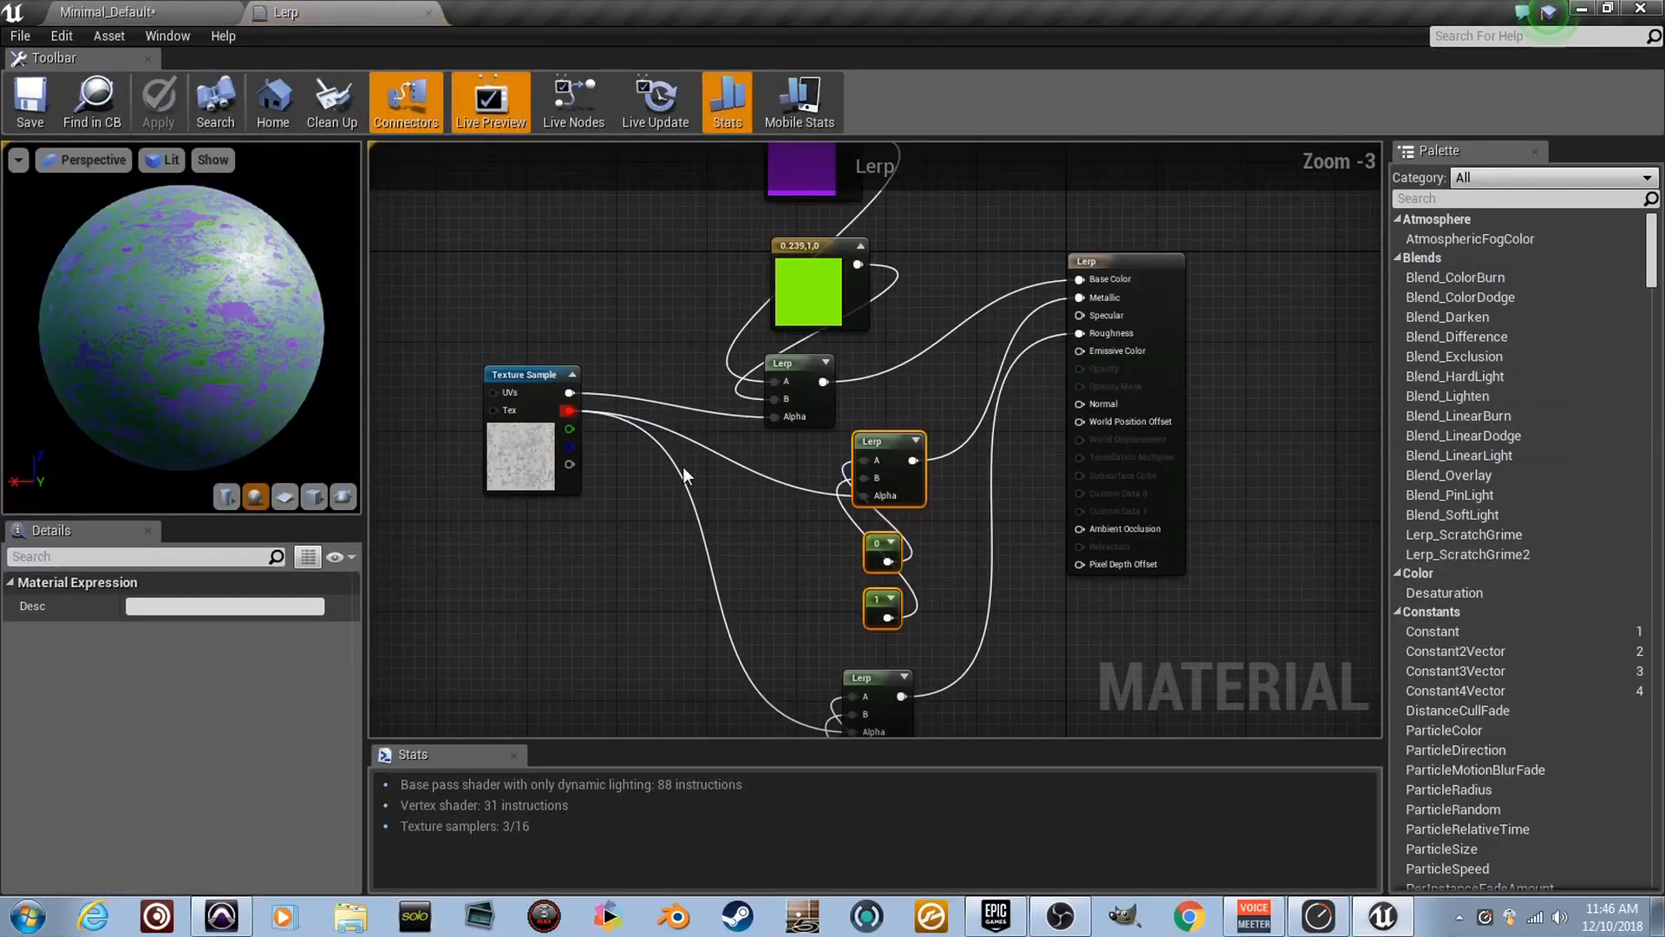
pyautogui.scroll(-1, 680, 466)
pyautogui.moveTo(774, 397); pyautogui.dragTo(793, 450, button='right')
pyautogui.moveTo(877, 390); pyautogui.dragTo(809, 318)
pyautogui.moveTo(810, 318); pyautogui.dragTo(597, 319)
pyautogui.scroll(3, 631, 231)
pyautogui.keyDown('alt'); pyautogui.click(631, 250); pyautogui.keyUp('alt')
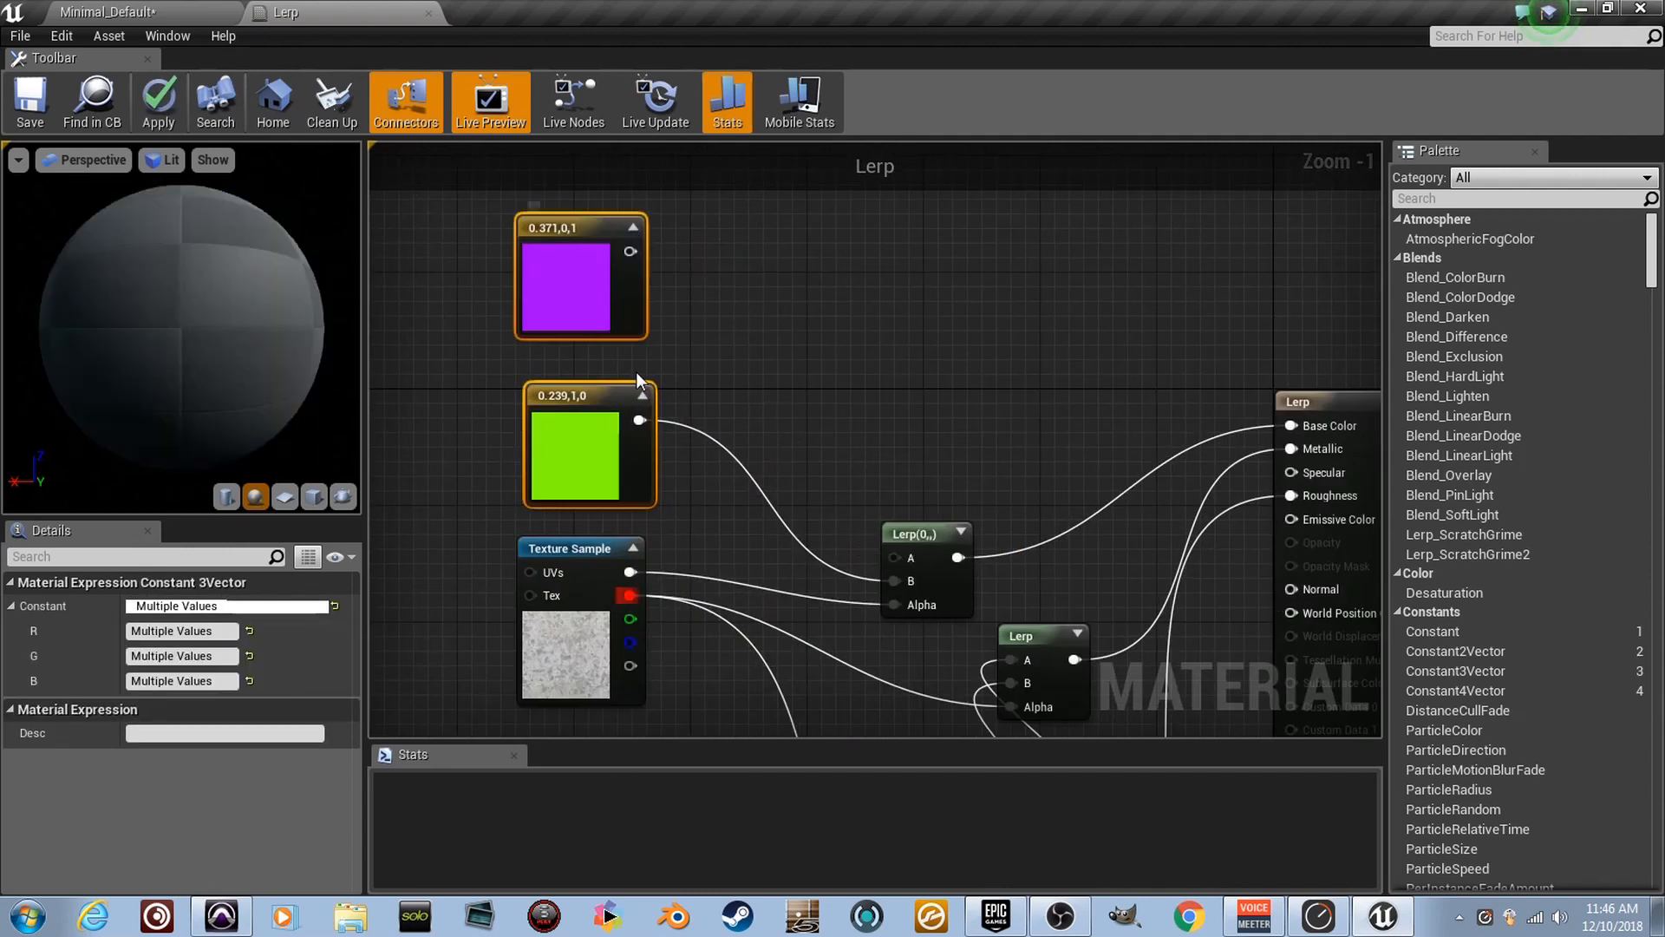
pyautogui.keyDown('alt'); pyautogui.click(639, 420); pyautogui.keyUp('alt')
pyautogui.scroll(-3, 641, 418)
pyautogui.moveTo(651, 405); pyautogui.dragTo(730, 343, button='right')
pyautogui.moveTo(815, 367); pyautogui.dragTo(510, 276)
# Open Content Browser 2 on the StarterContent textures and arrange it so the ground textures and free graph space are both accessible.
pyautogui.click(165, 32)
pyautogui.moveTo(271, 284)
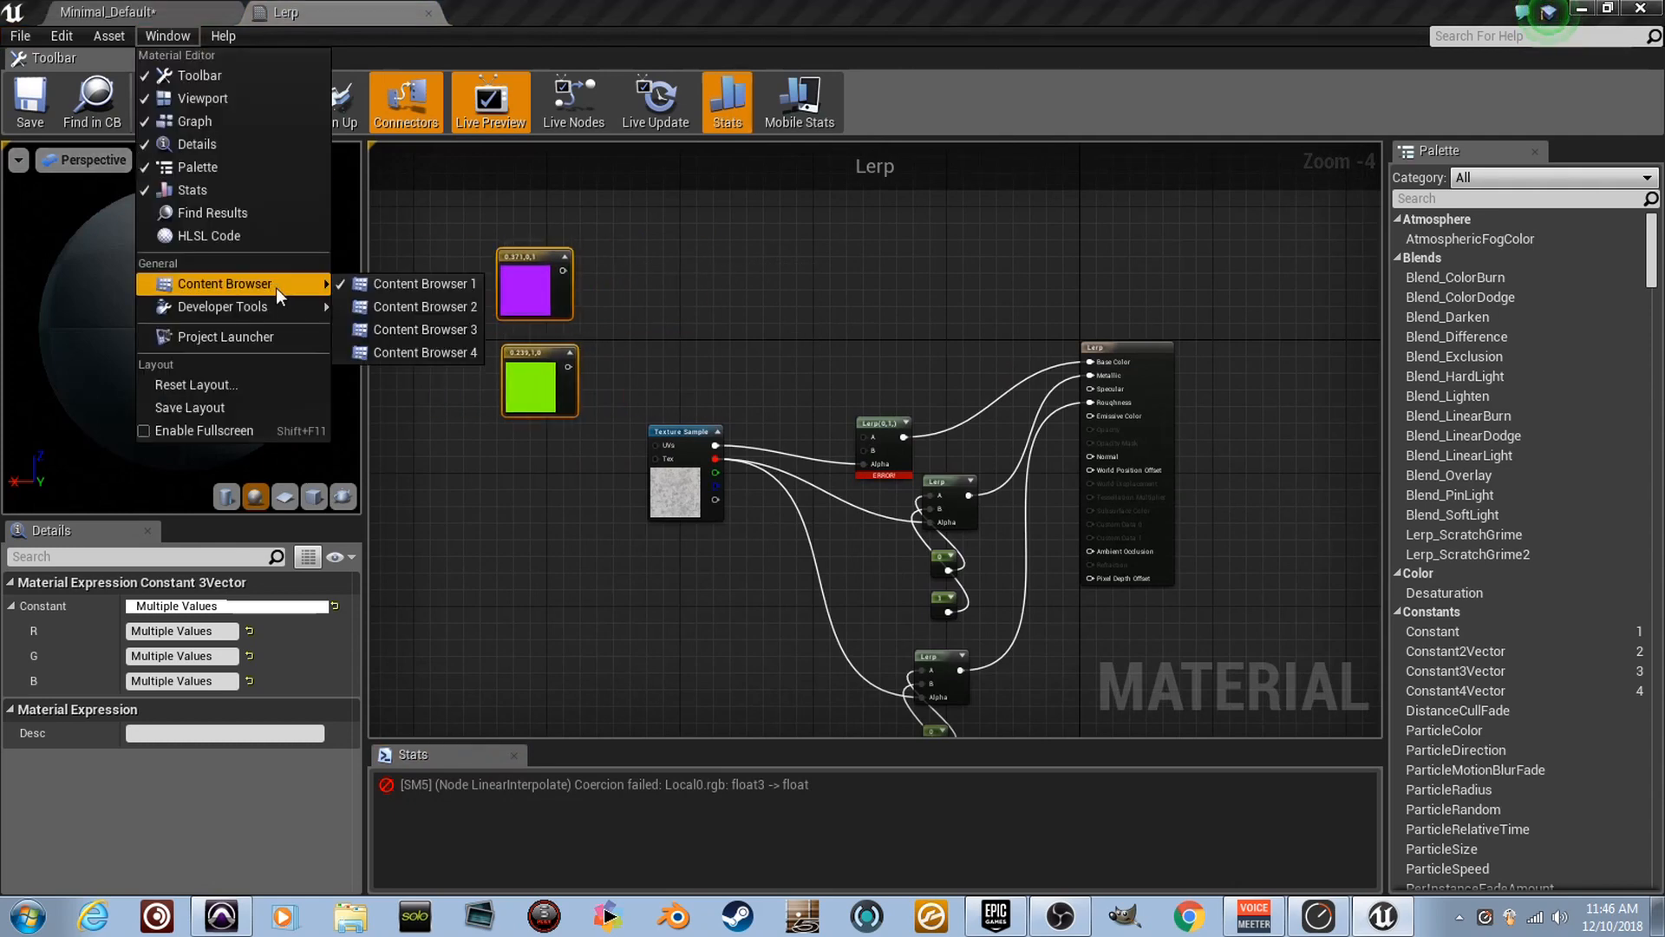
pyautogui.click(394, 306)
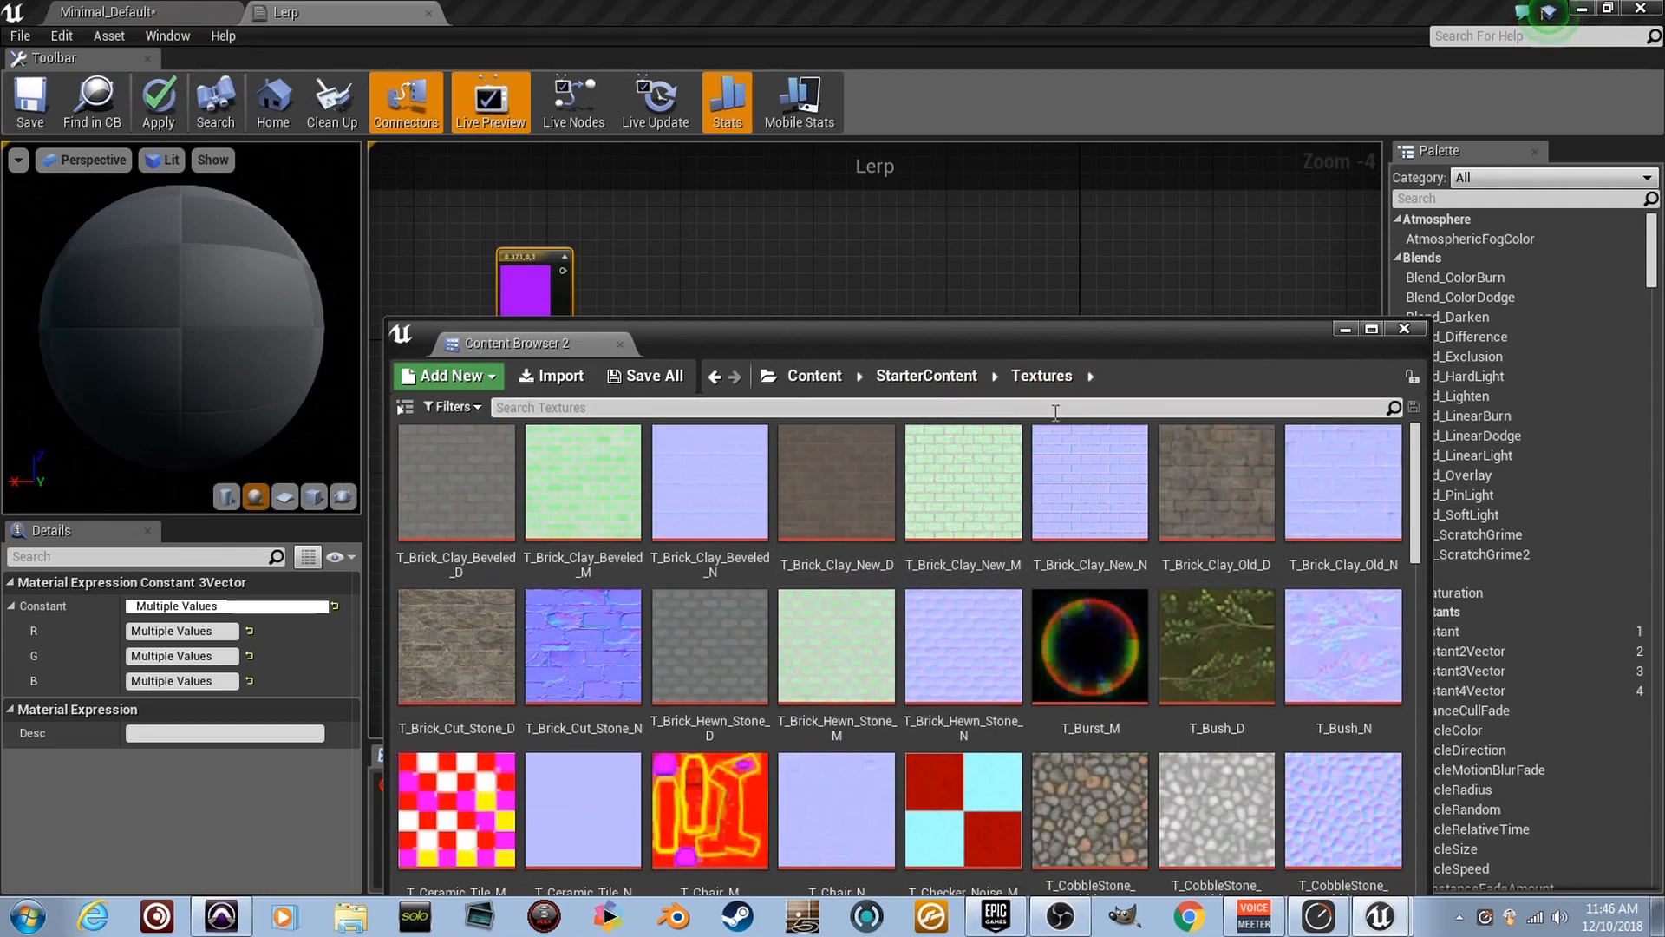
pyautogui.scroll(-4, 989, 618)
pyautogui.scroll(-2, 990, 617)
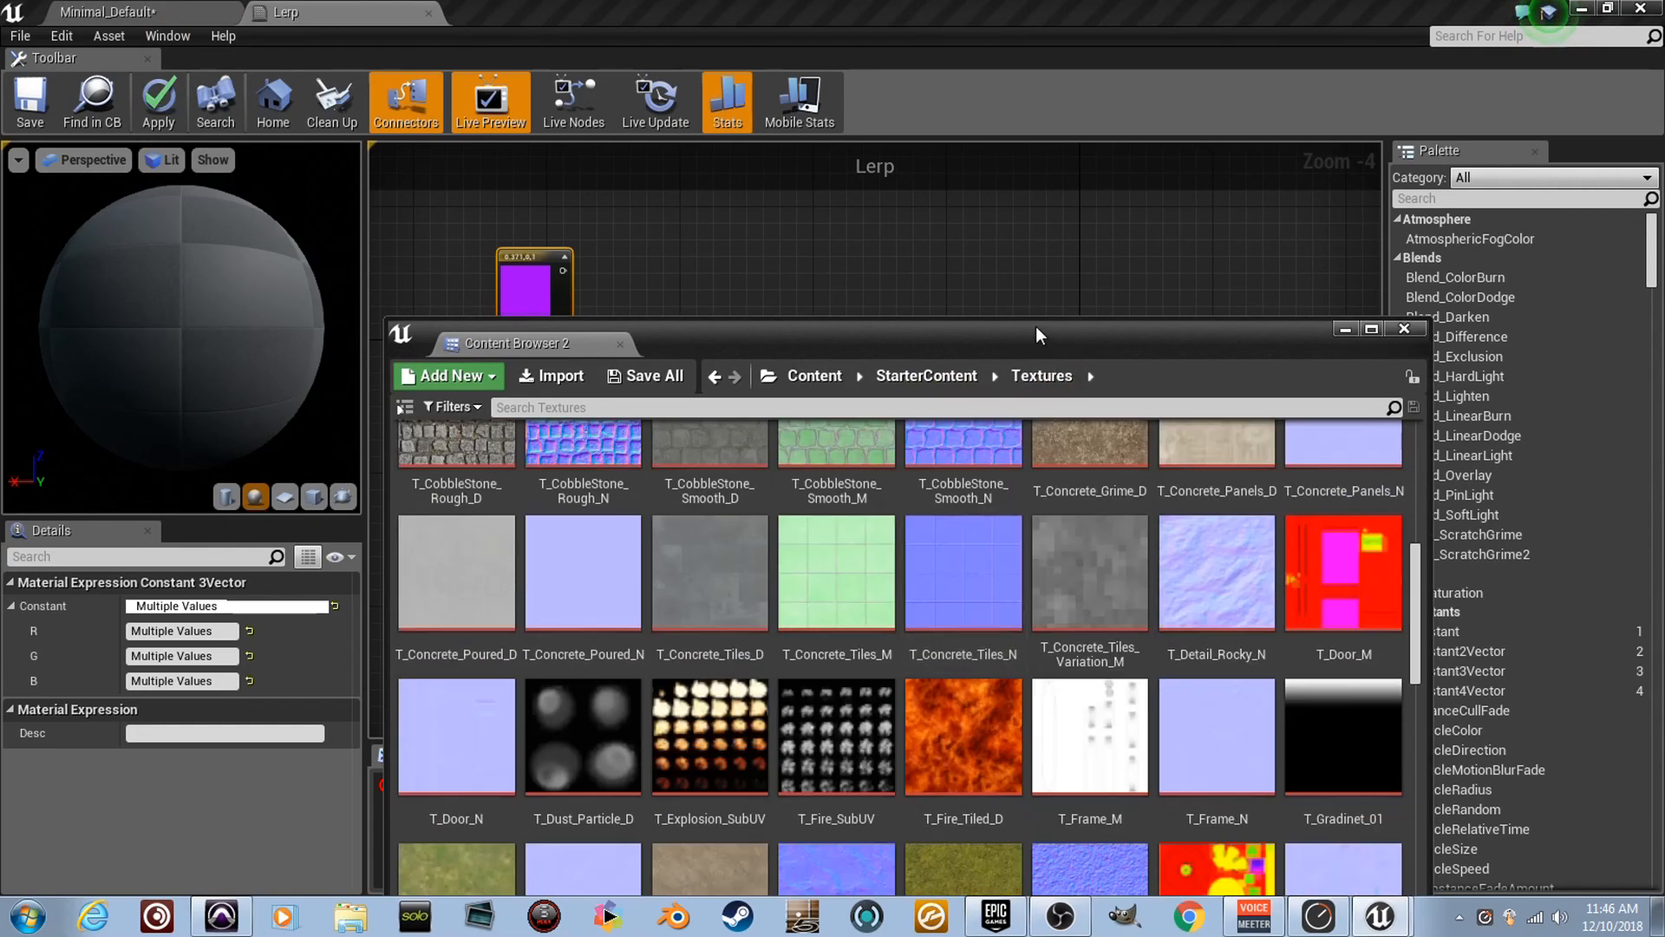
pyautogui.moveTo(1025, 334); pyautogui.dragTo(946, 583)
pyautogui.moveTo(873, 420); pyautogui.dragTo(958, 146, button='right')
pyautogui.scroll(1, 829, 735)
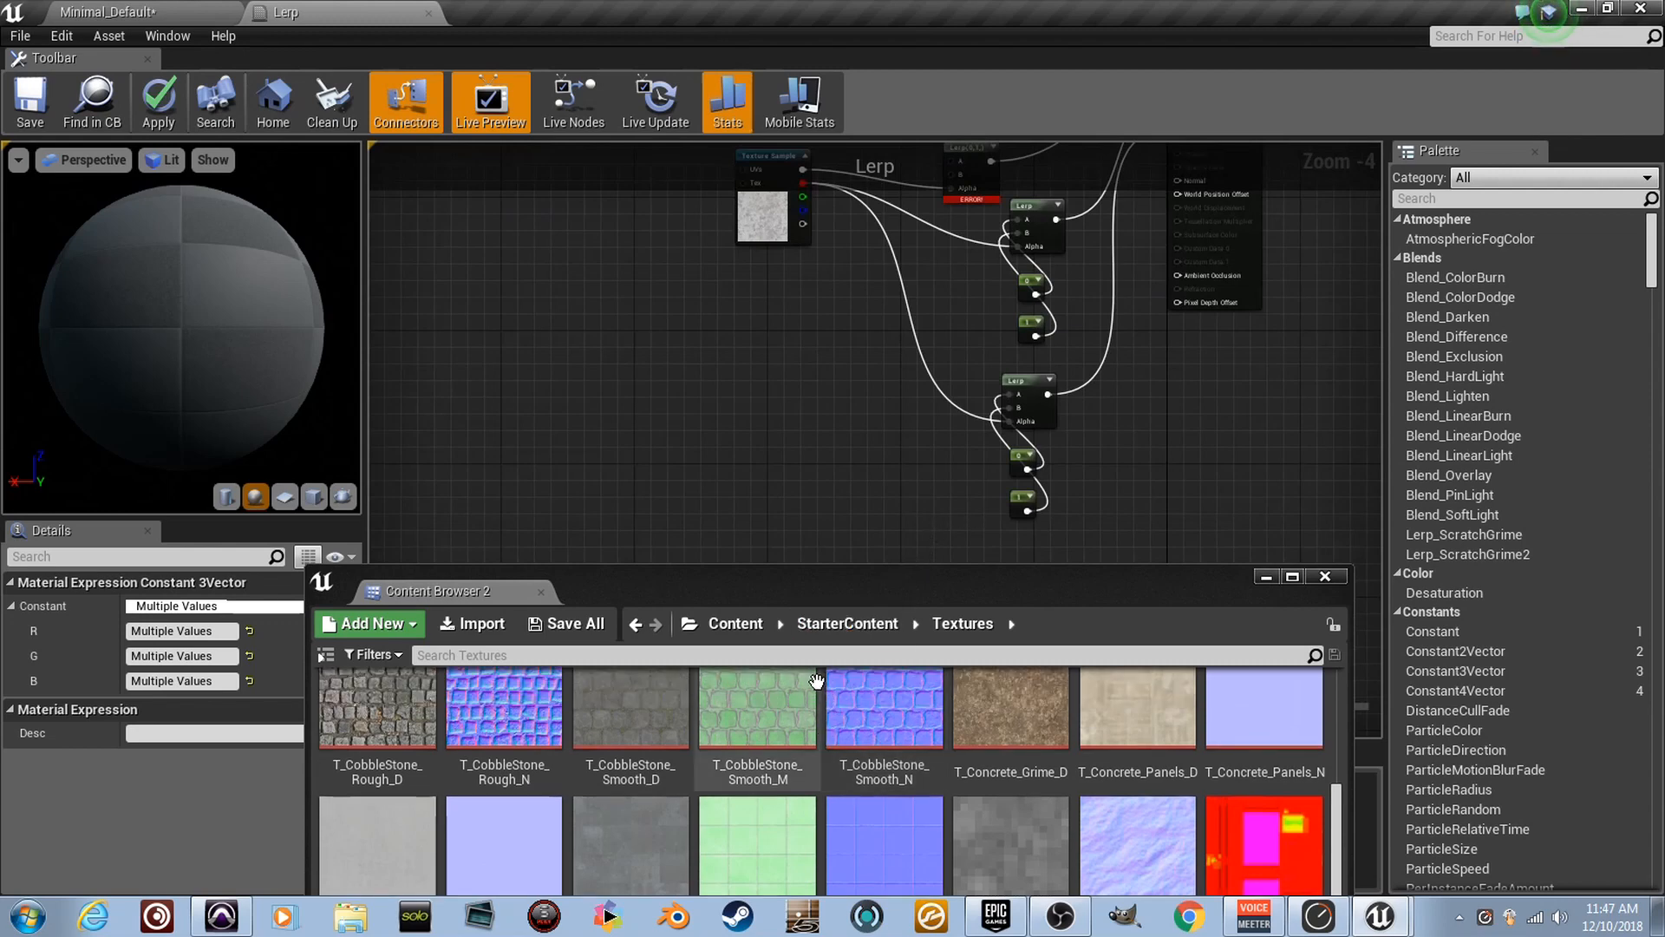
pyautogui.scroll(-3, 828, 736)
pyautogui.moveTo(975, 569); pyautogui.dragTo(975, 404)
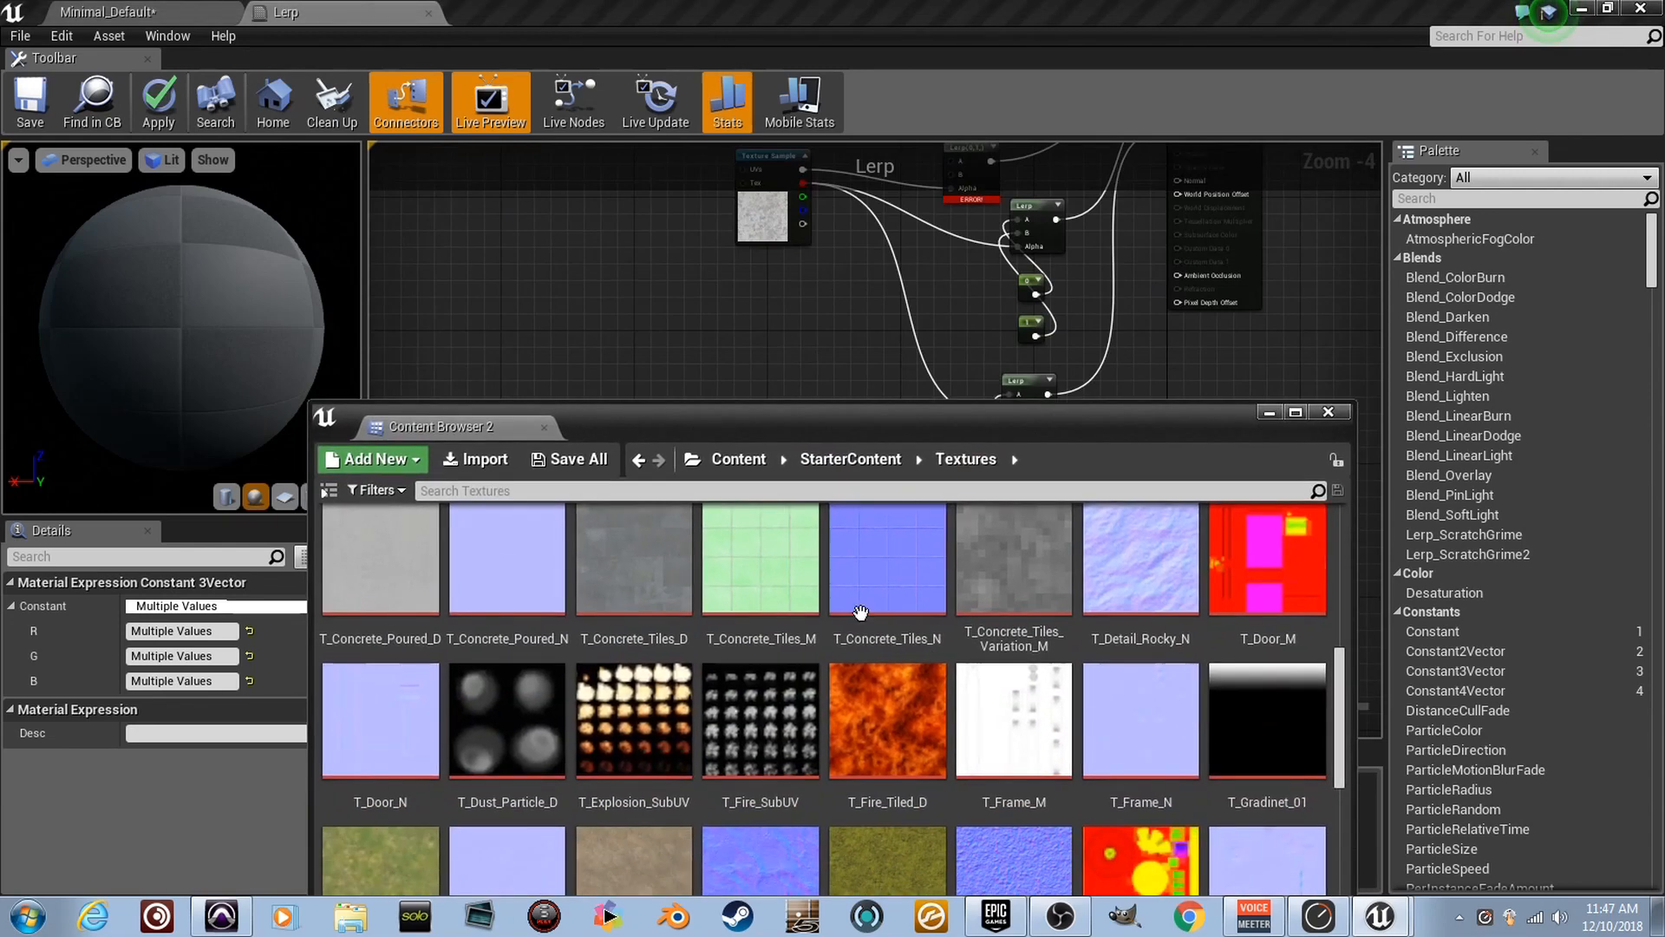
pyautogui.scroll(-1, 840, 666)
# Add Texture Samples for T_Ground_Gravel_D, T_Ground_Gravel_N, T_ground_Moss_D and T_Ground_Moss_N to the graph, and close the extra Content Browser.
pyautogui.click(634, 686)
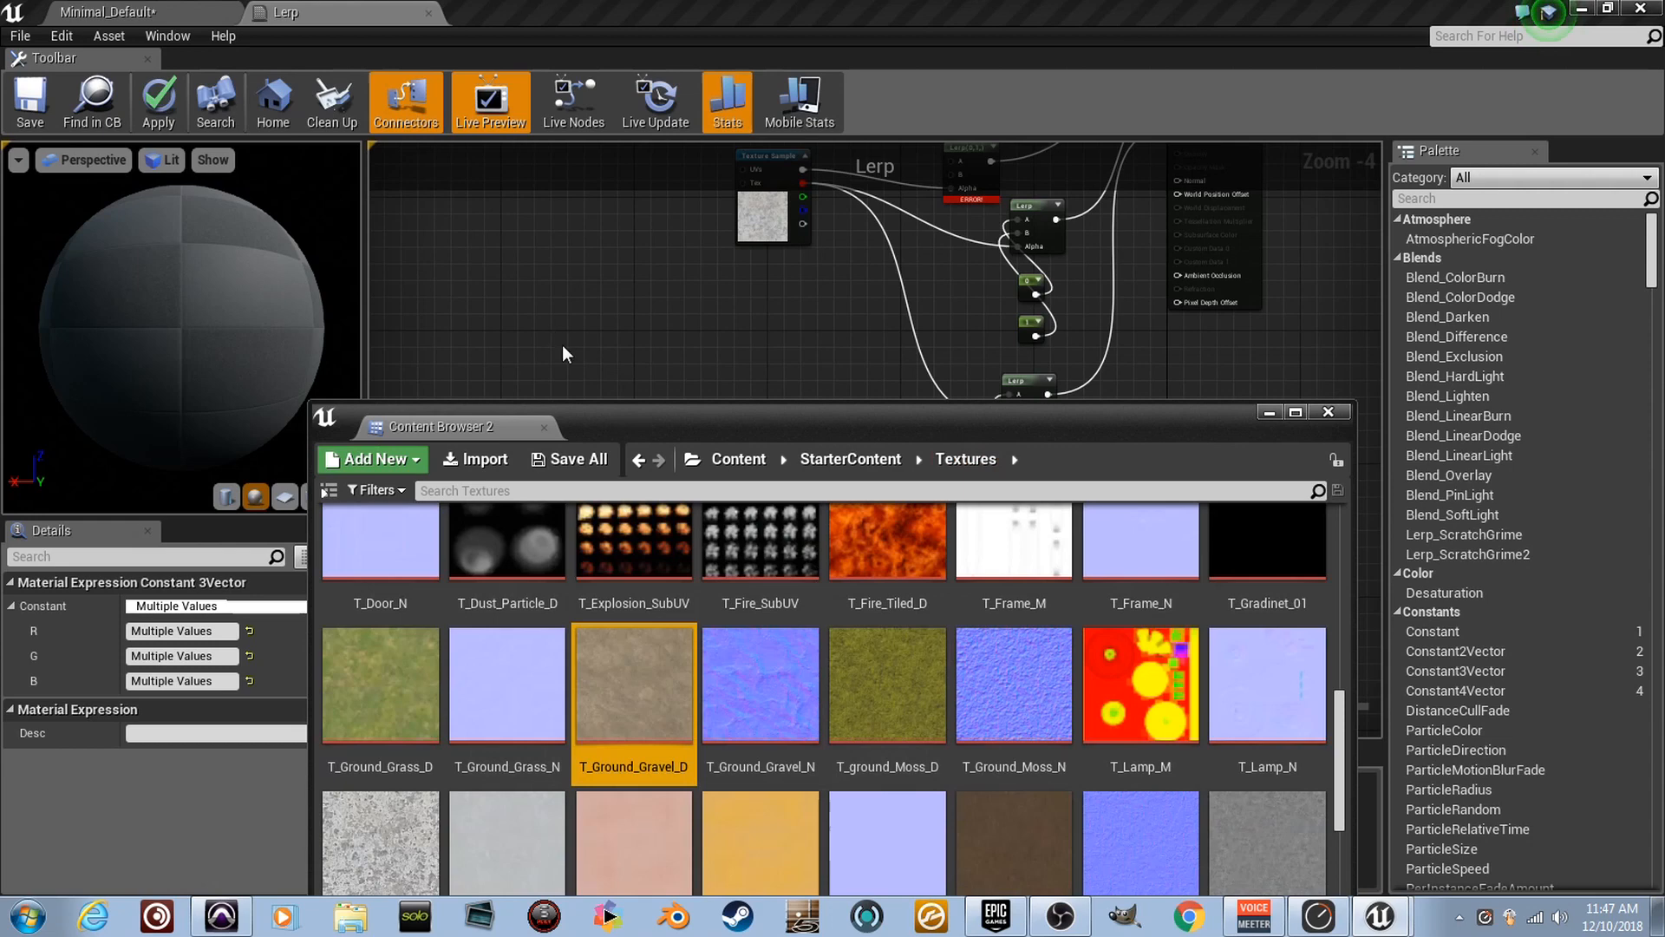
pyautogui.moveTo(754, 676); pyautogui.dragTo(677, 351)
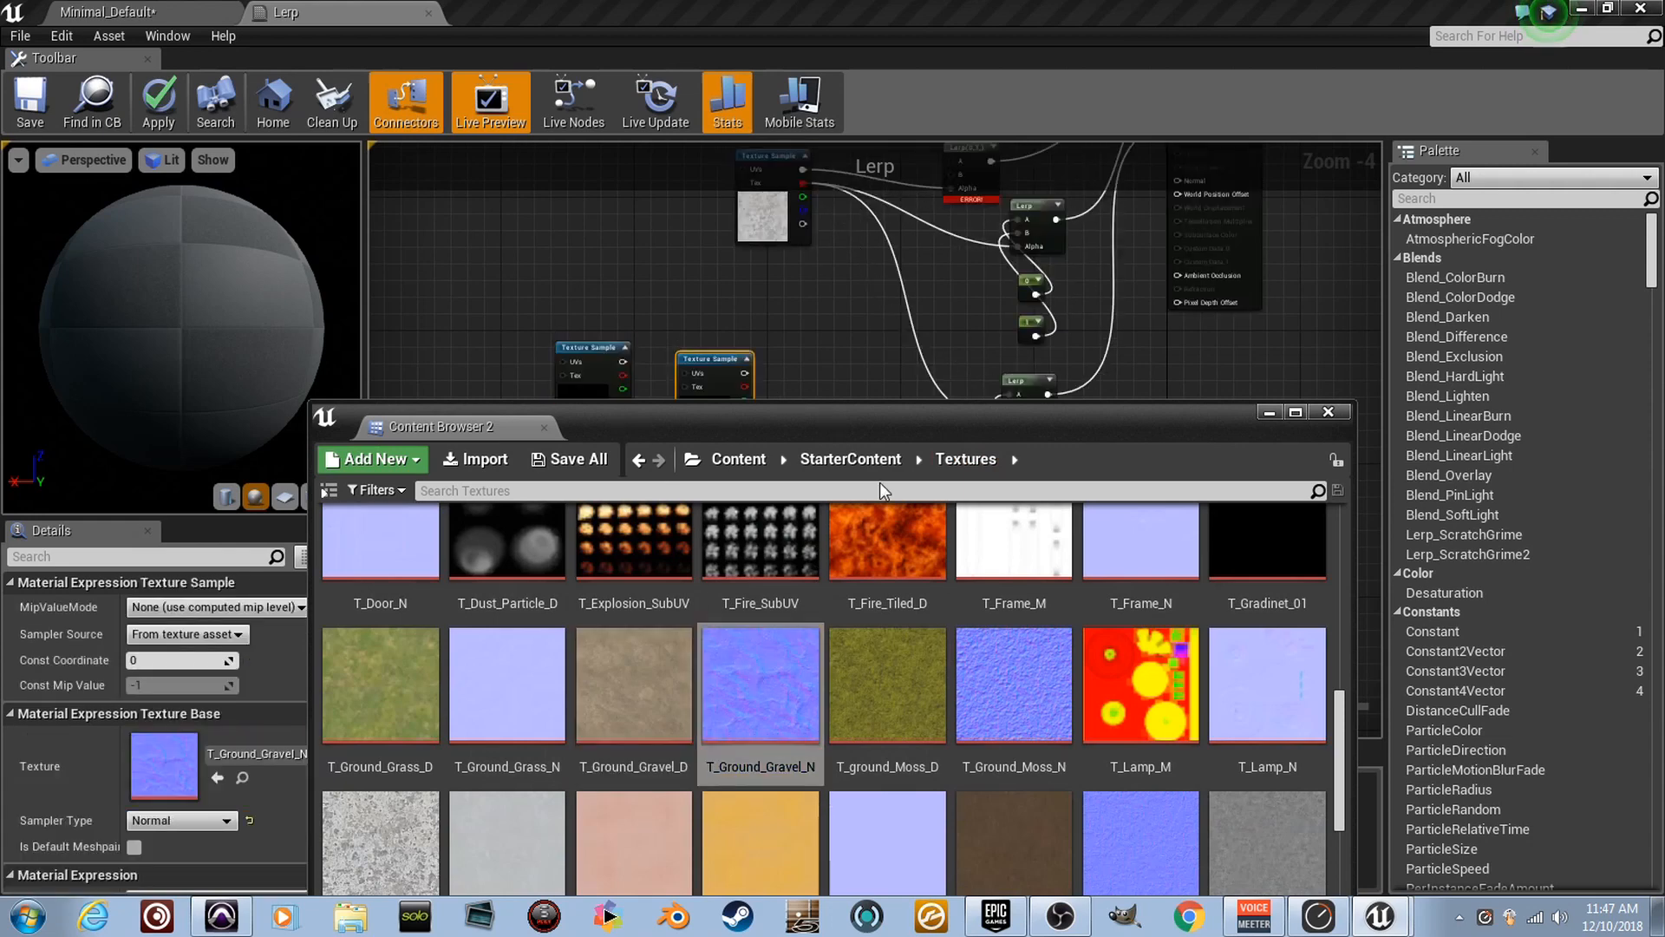
pyautogui.moveTo(887, 685); pyautogui.dragTo(425, 250)
pyautogui.moveTo(974, 682); pyautogui.dragTo(554, 251)
pyautogui.click(1327, 412)
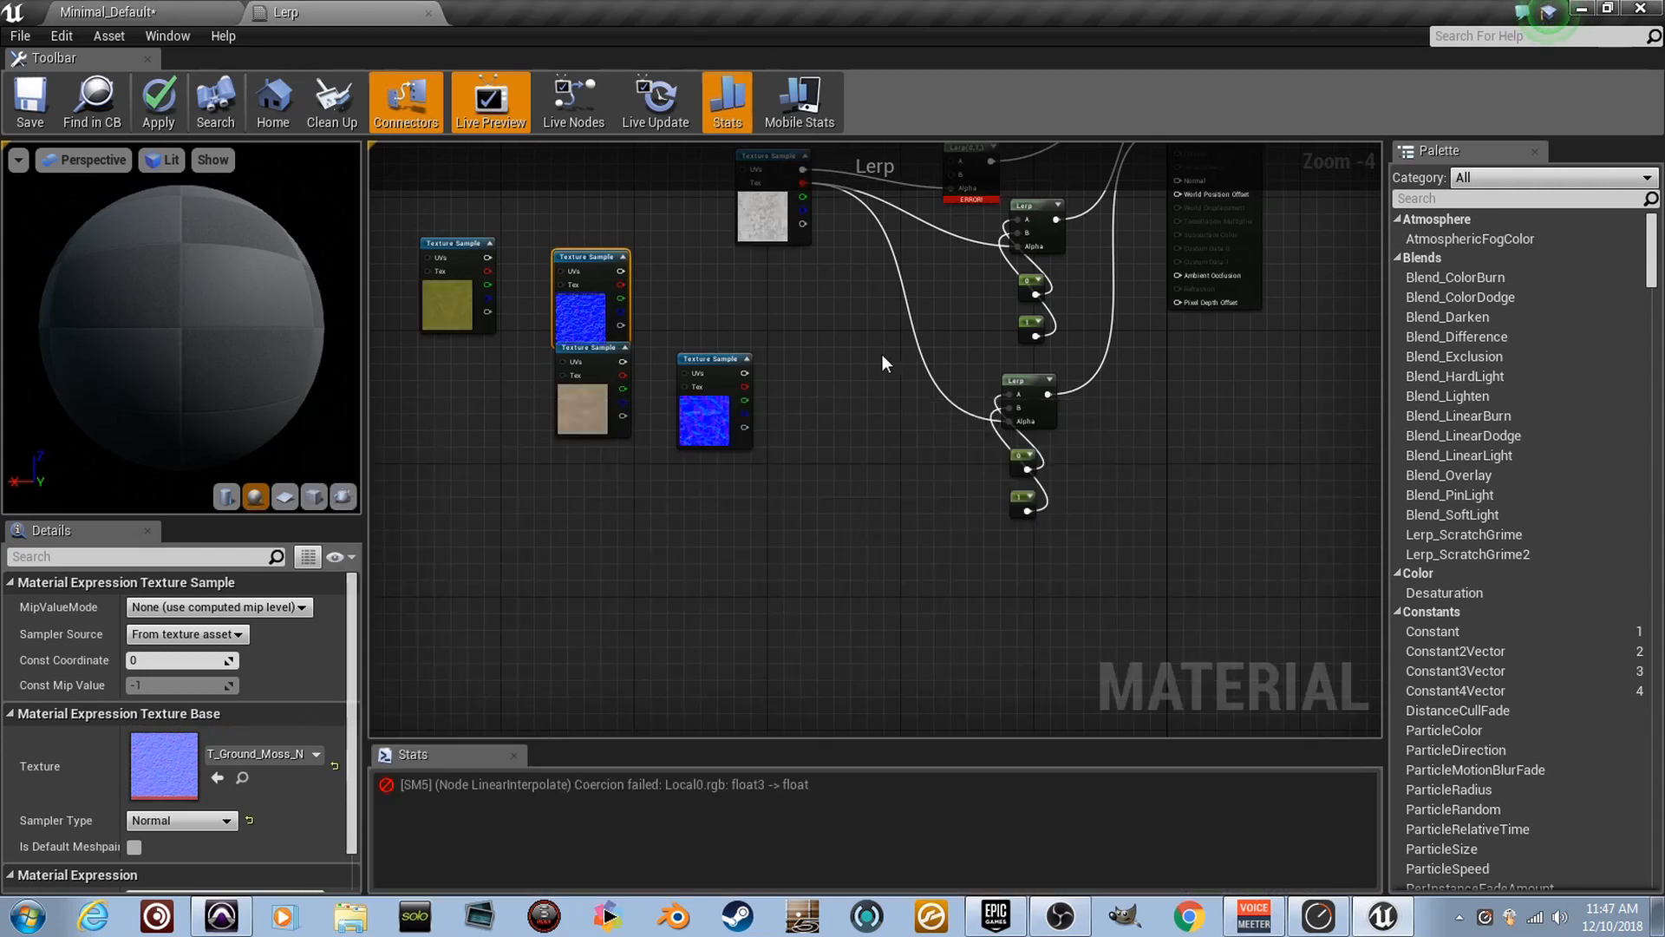
# Move the gravel and moss normal-map samples below the T_MacroVariation sample.
pyautogui.moveTo(882, 353); pyautogui.dragTo(925, 506, button='right')
pyautogui.moveTo(754, 511); pyautogui.dragTo(819, 609)
pyautogui.moveTo(831, 555); pyautogui.dragTo(890, 673, button='right')
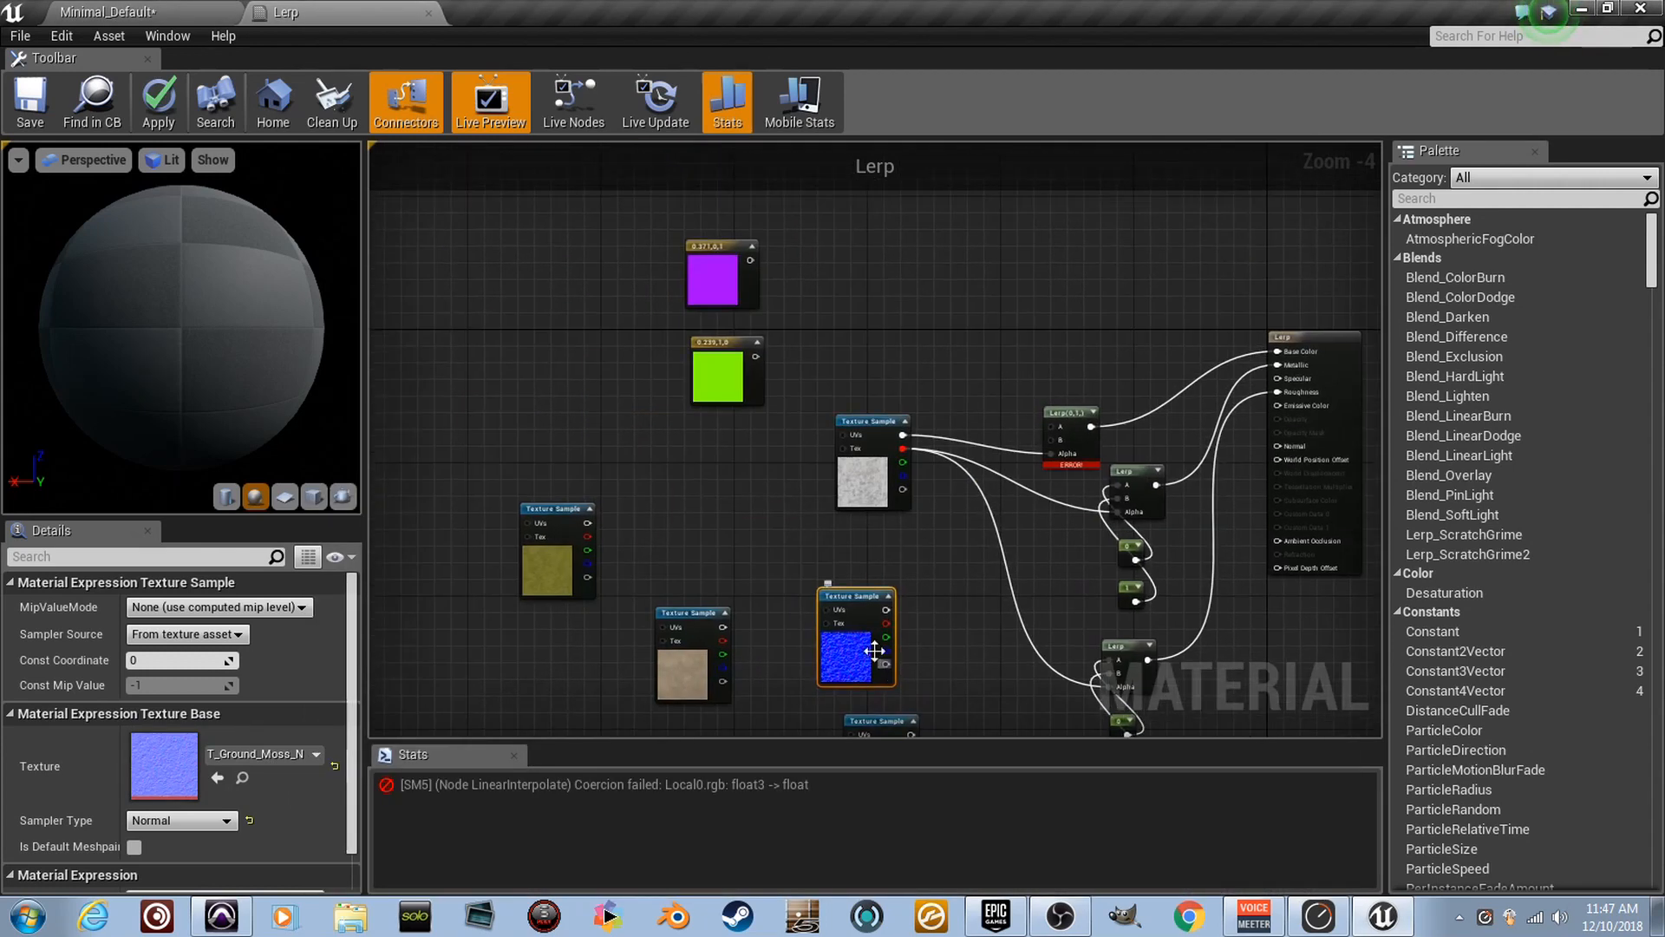
# Stack the moss and gravel color samples above T_MacroVariation and connect them to A and B of the Base Color Lerp.
pyautogui.moveTo(576, 530); pyautogui.dragTo(899, 260)
pyautogui.moveTo(705, 642); pyautogui.dragTo(875, 332)
pyautogui.moveTo(874, 238); pyautogui.dragTo(867, 200)
pyautogui.click(863, 347)
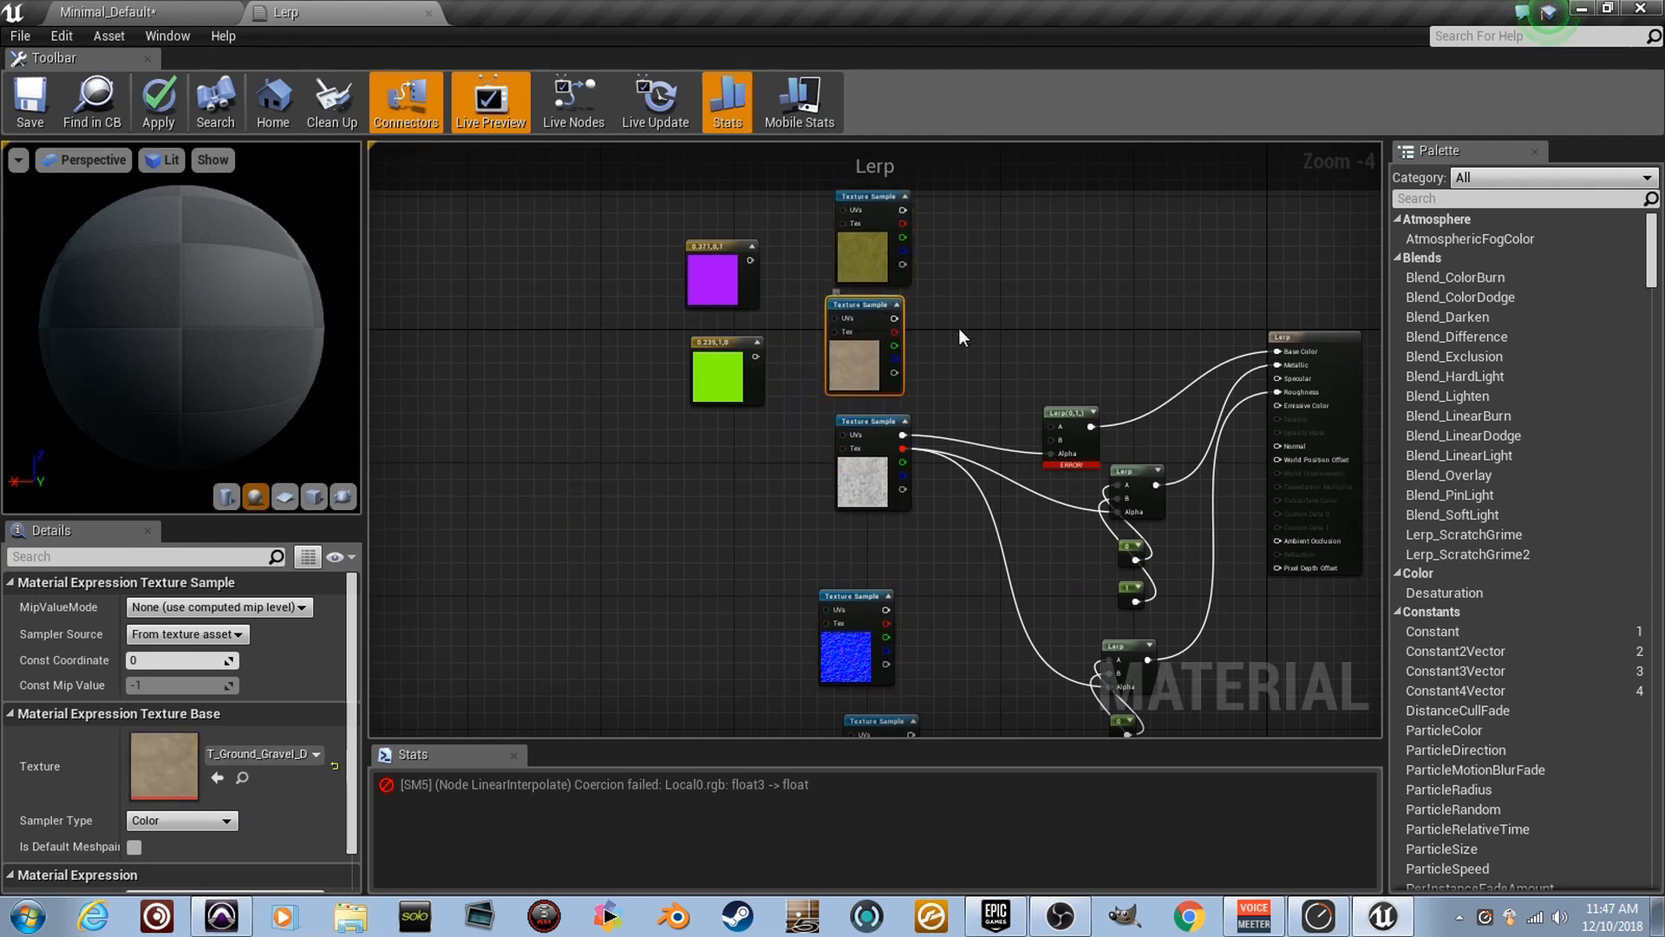
pyautogui.scroll(3, 935, 327)
pyautogui.moveTo(727, 250); pyautogui.dragTo(710, 441)
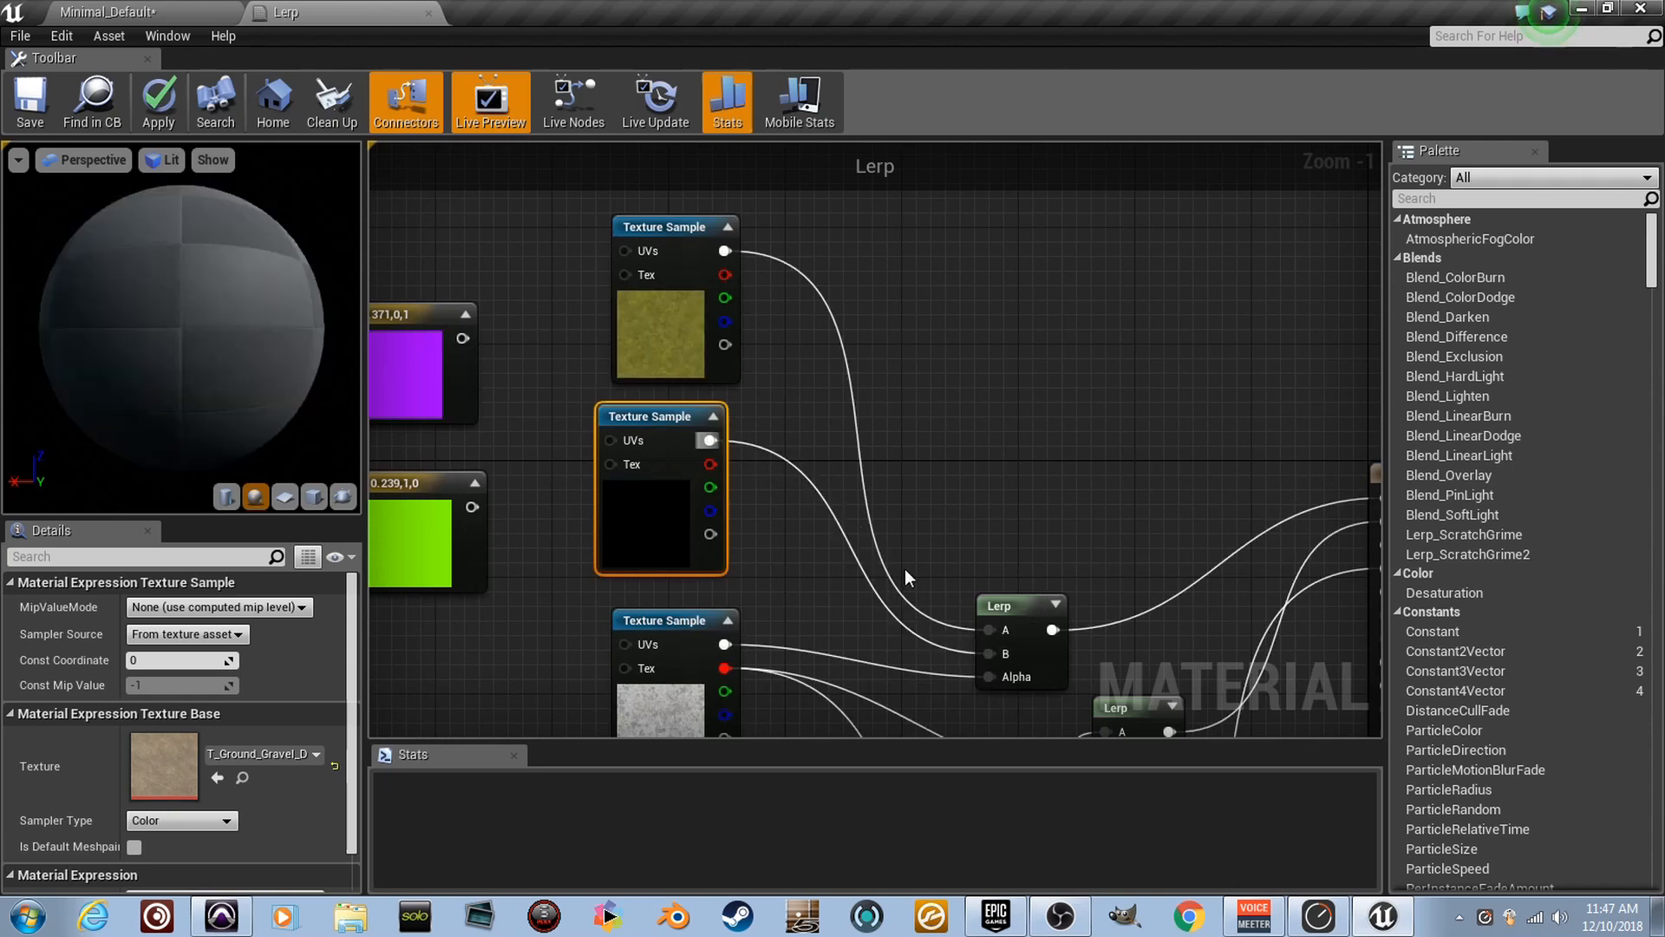
# Disconnect Metallic, delete its Lerp and two Constants, and examine the material on the preview sphere.
pyautogui.moveTo(929, 580); pyautogui.dragTo(670, 362, button='right')
pyautogui.moveTo(977, 486); pyautogui.dragTo(924, 430, button='right')
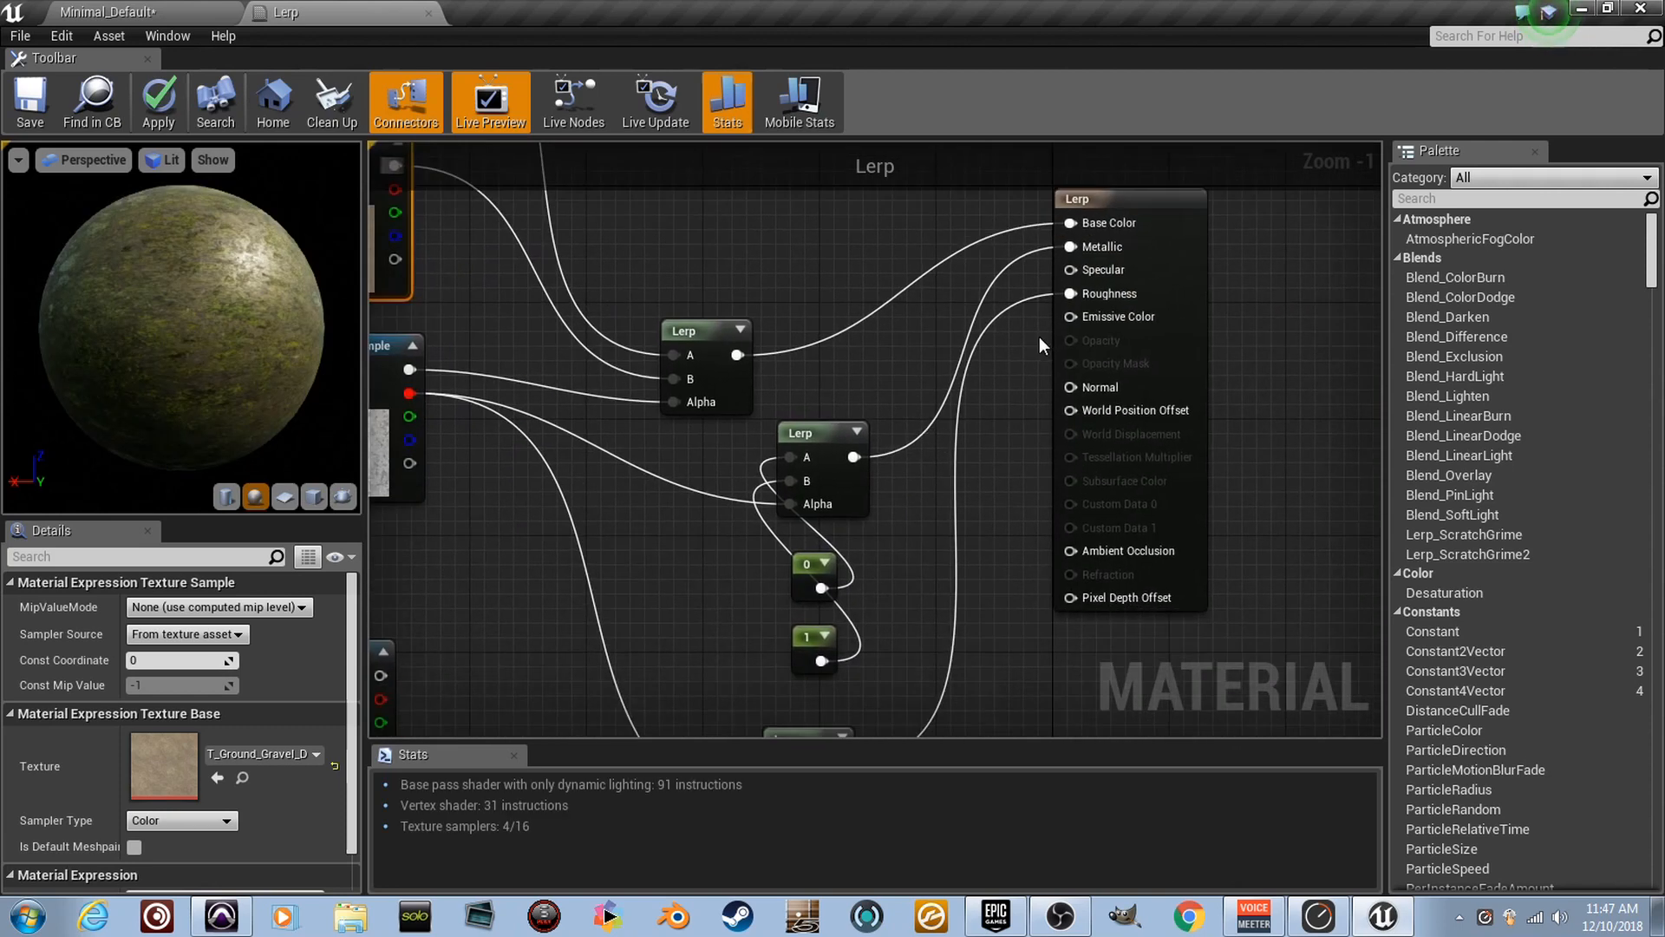
pyautogui.keyDown('alt'); pyautogui.click(1072, 246); pyautogui.keyUp('alt')
pyautogui.moveTo(863, 669); pyautogui.dragTo(835, 505)
pyautogui.press('Delete')
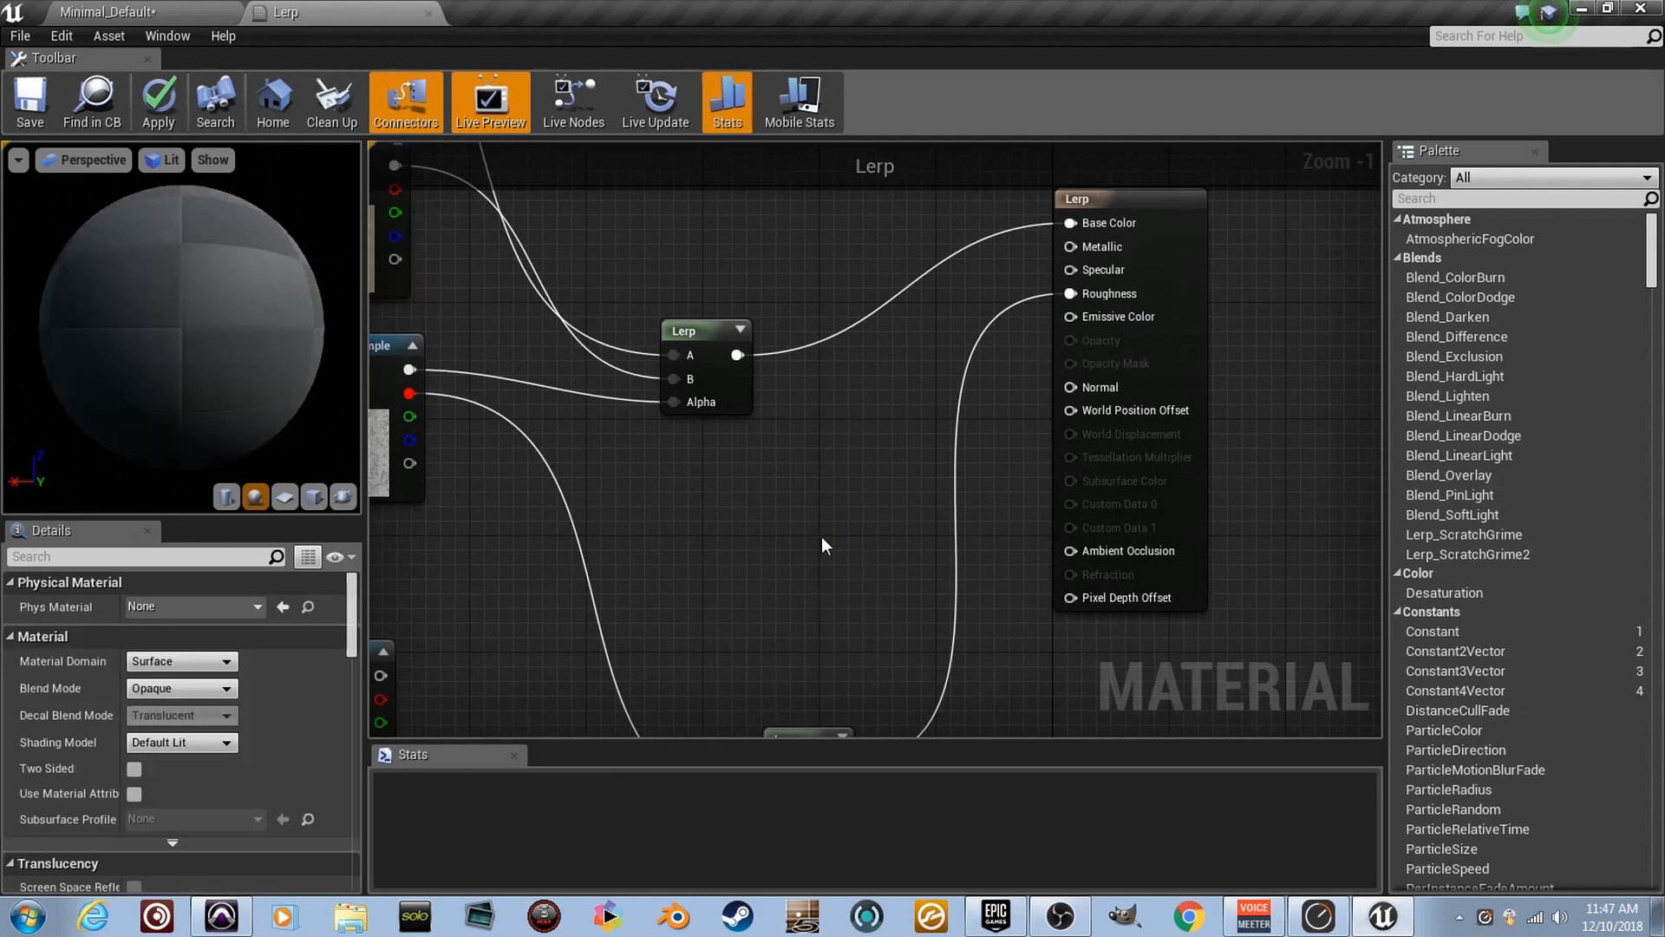
pyautogui.moveTo(836, 505); pyautogui.dragTo(912, 459, button='right')
pyautogui.moveTo(182, 321); pyautogui.dragTo(196, 356)
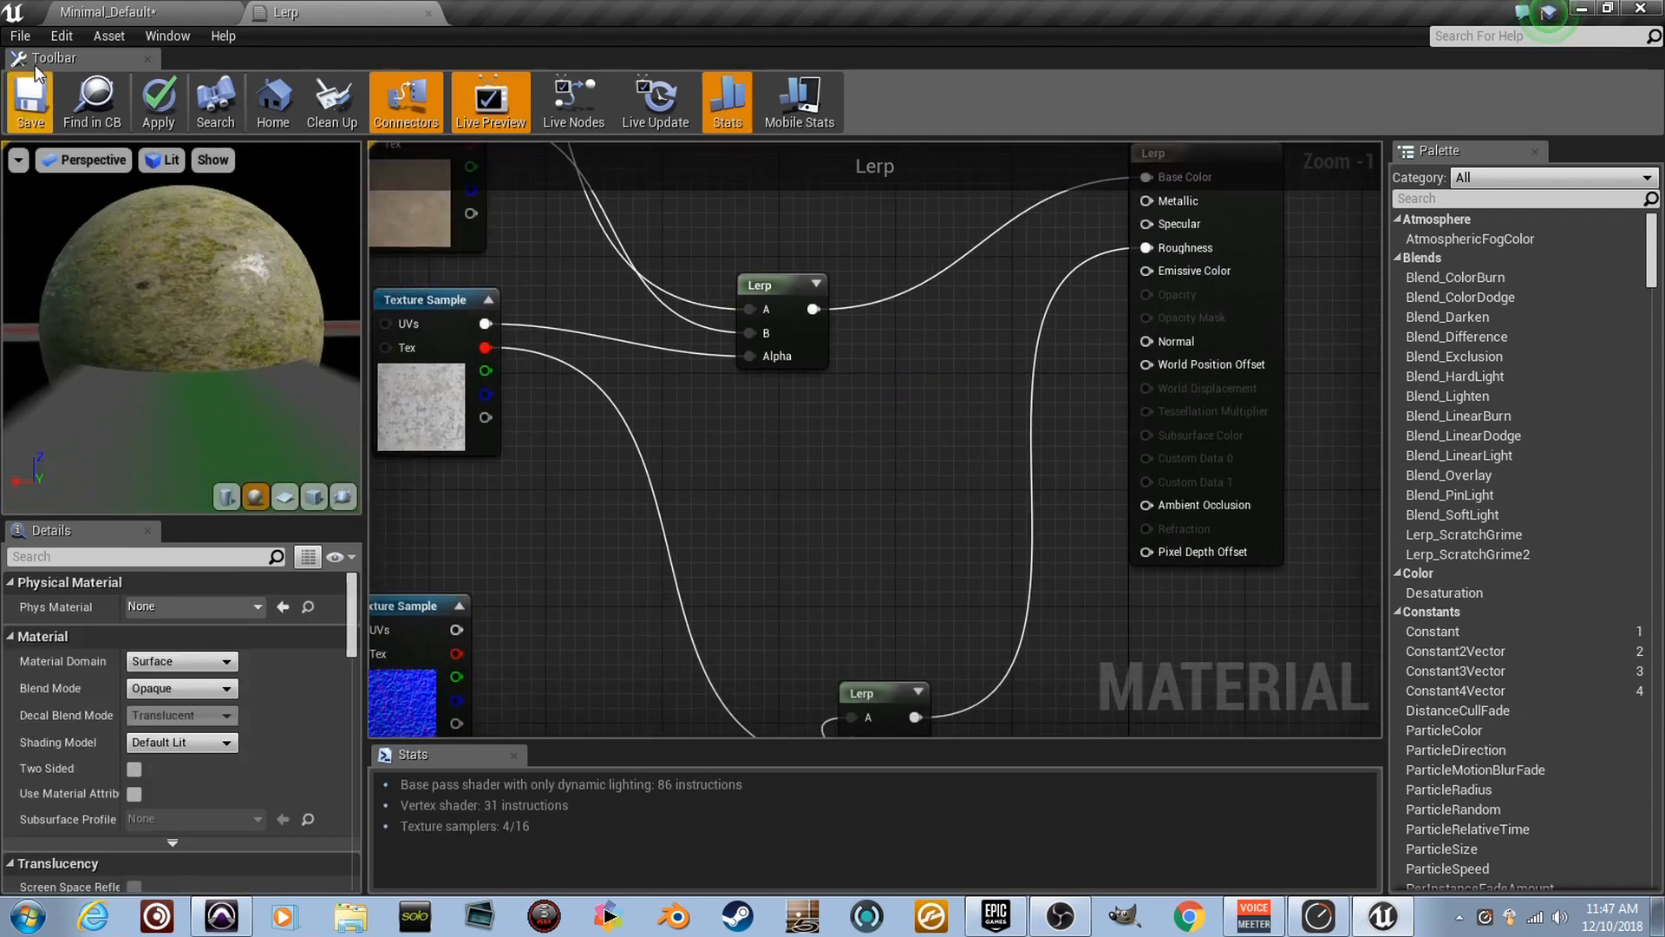
# Save the Lerp material, check it on the plane in the Minimal_Default level, and reopen the material for editing.
pyautogui.click(36, 87)
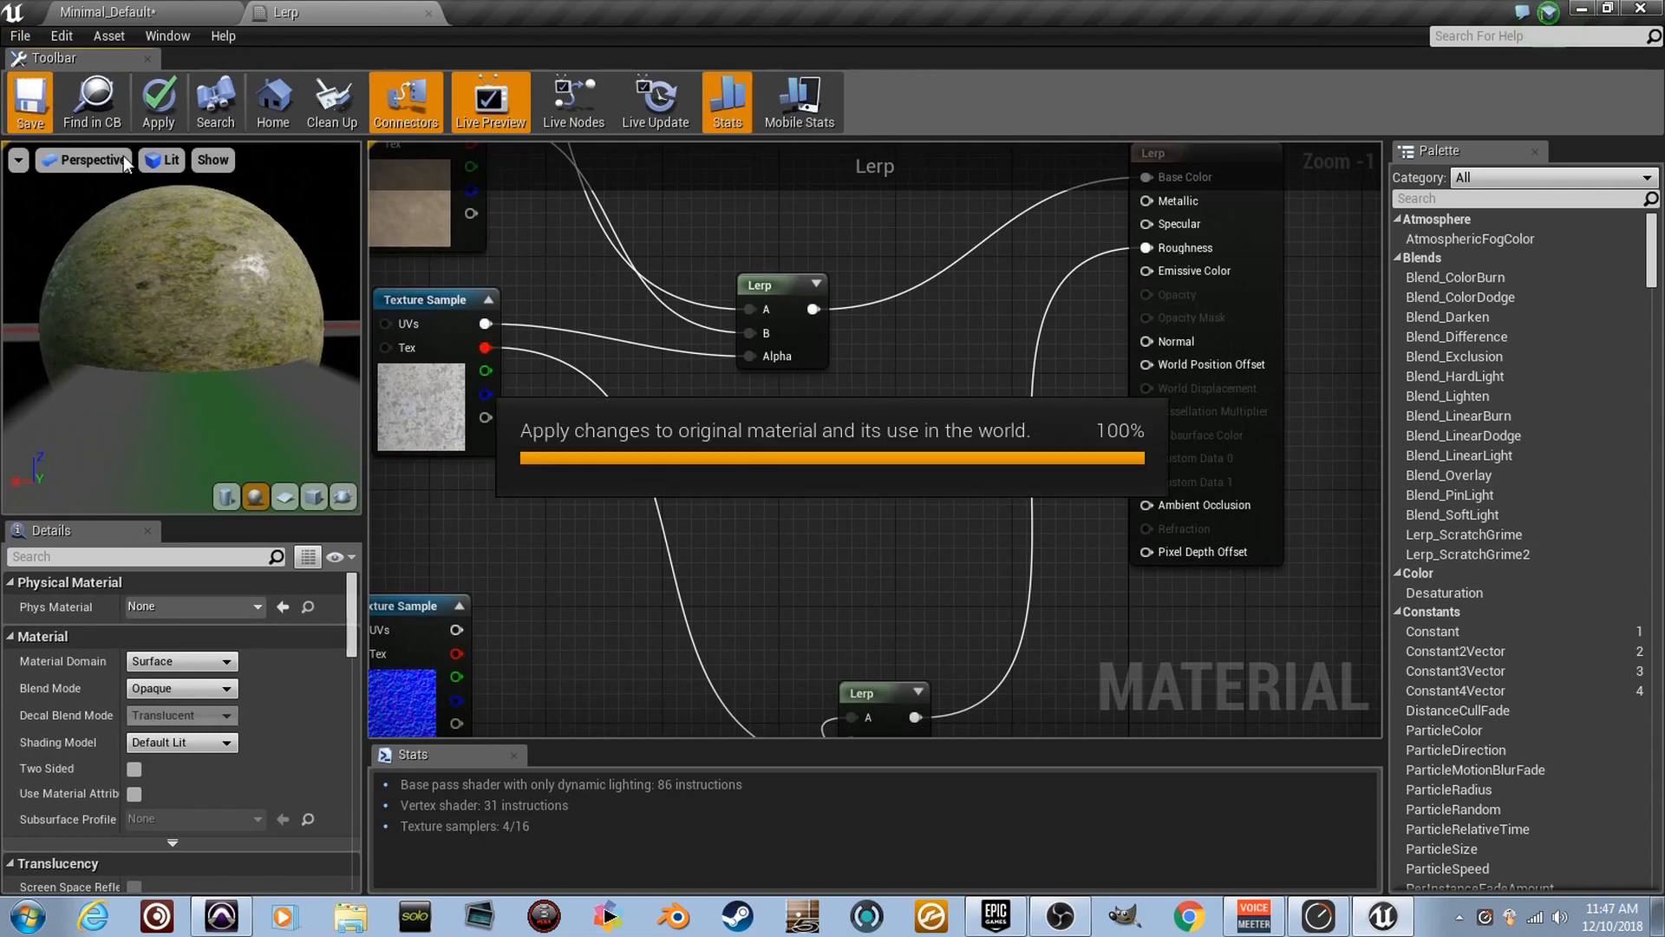
pyautogui.click(121, 15)
pyautogui.moveTo(825, 517); pyautogui.dragTo(510, 374, button='right')
pyautogui.doubleClick(153, 578)
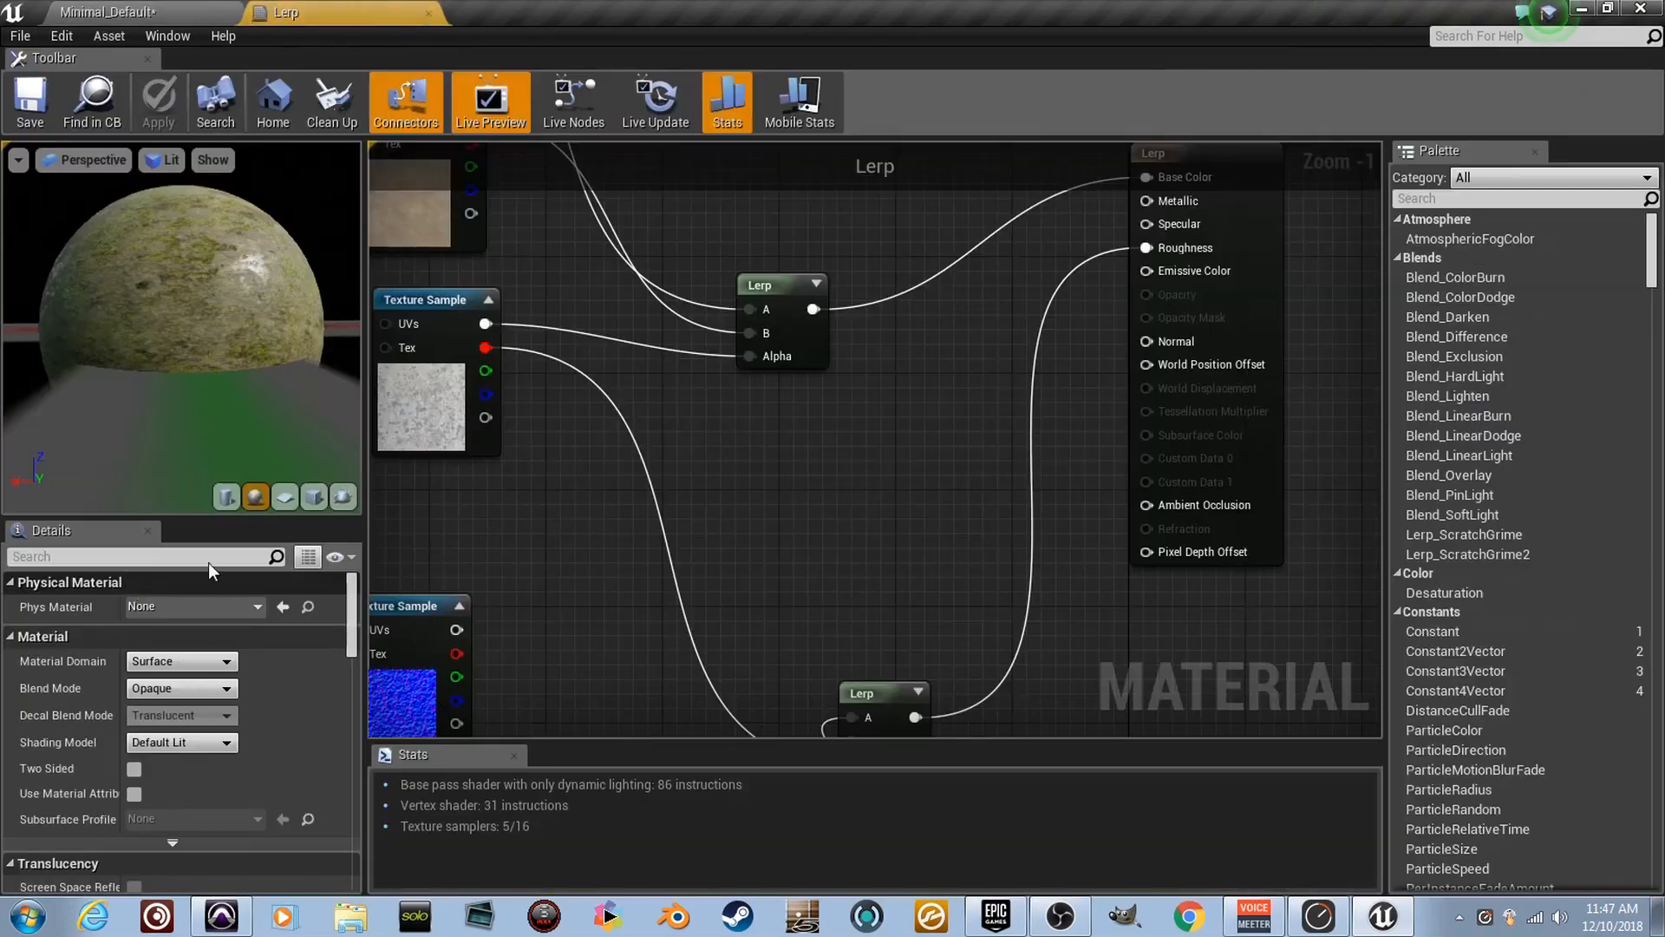
# Add a third Lerp beside the normal-map samples, with the T_MacroVariation sample driving its Alpha and its output connected to Normal.
pyautogui.scroll(-3, 781, 486)
pyautogui.scroll(3, 818, 491)
pyautogui.moveTo(692, 352); pyautogui.dragTo(777, 336, button='right')
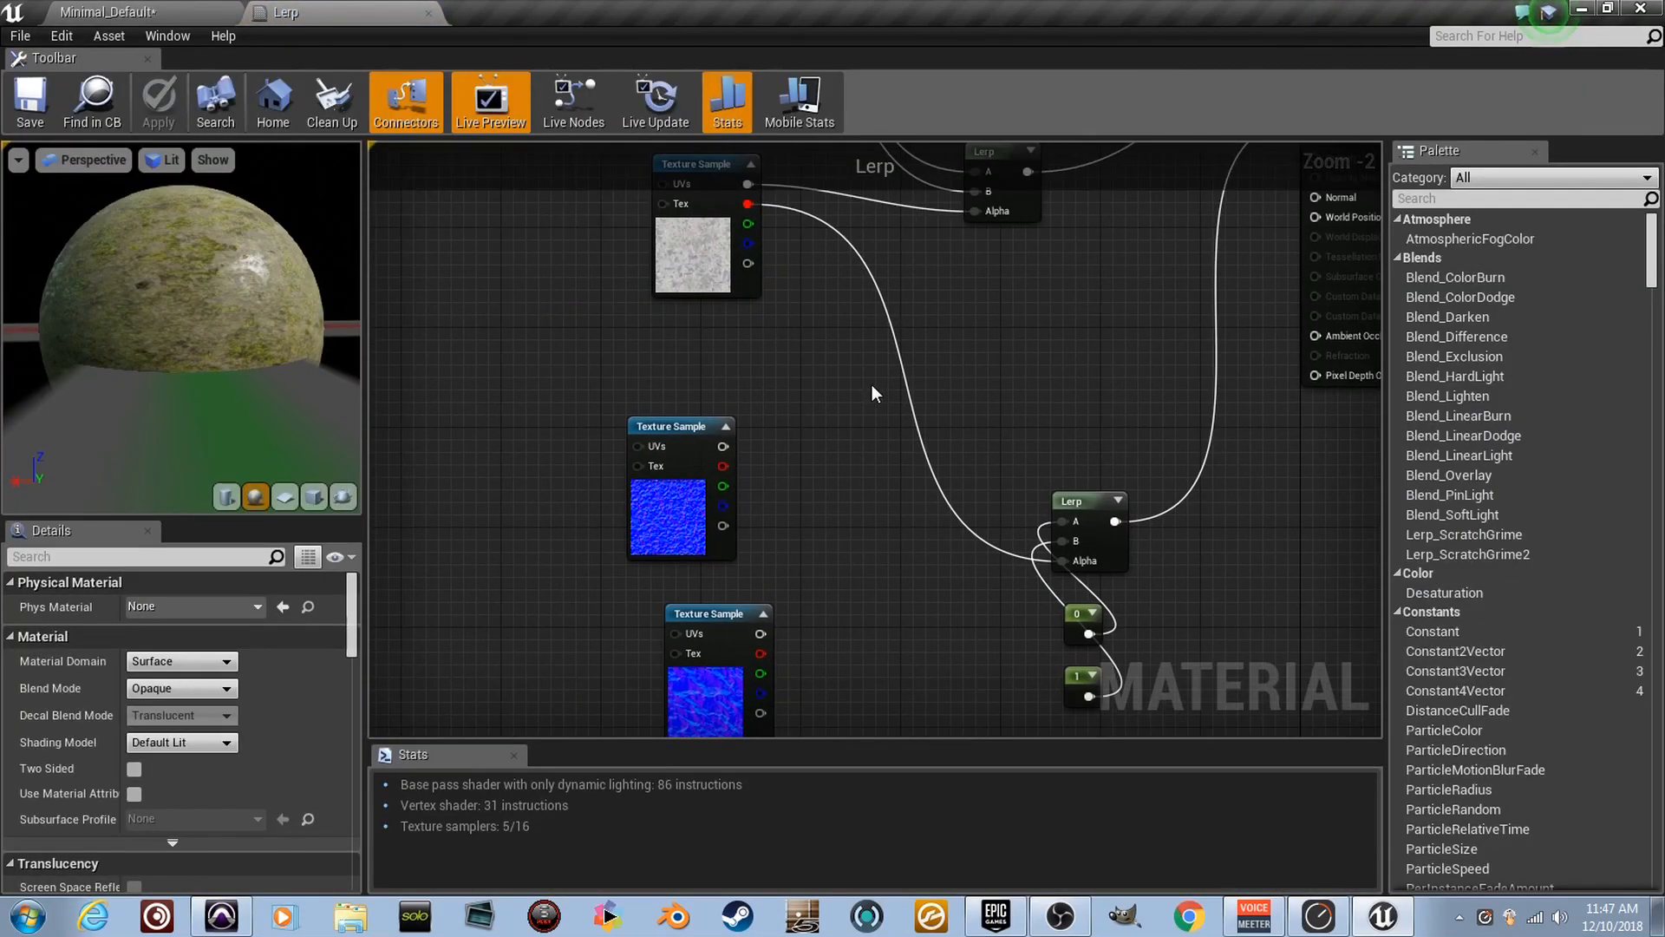
pyautogui.press('l')
pyautogui.click(883, 353)
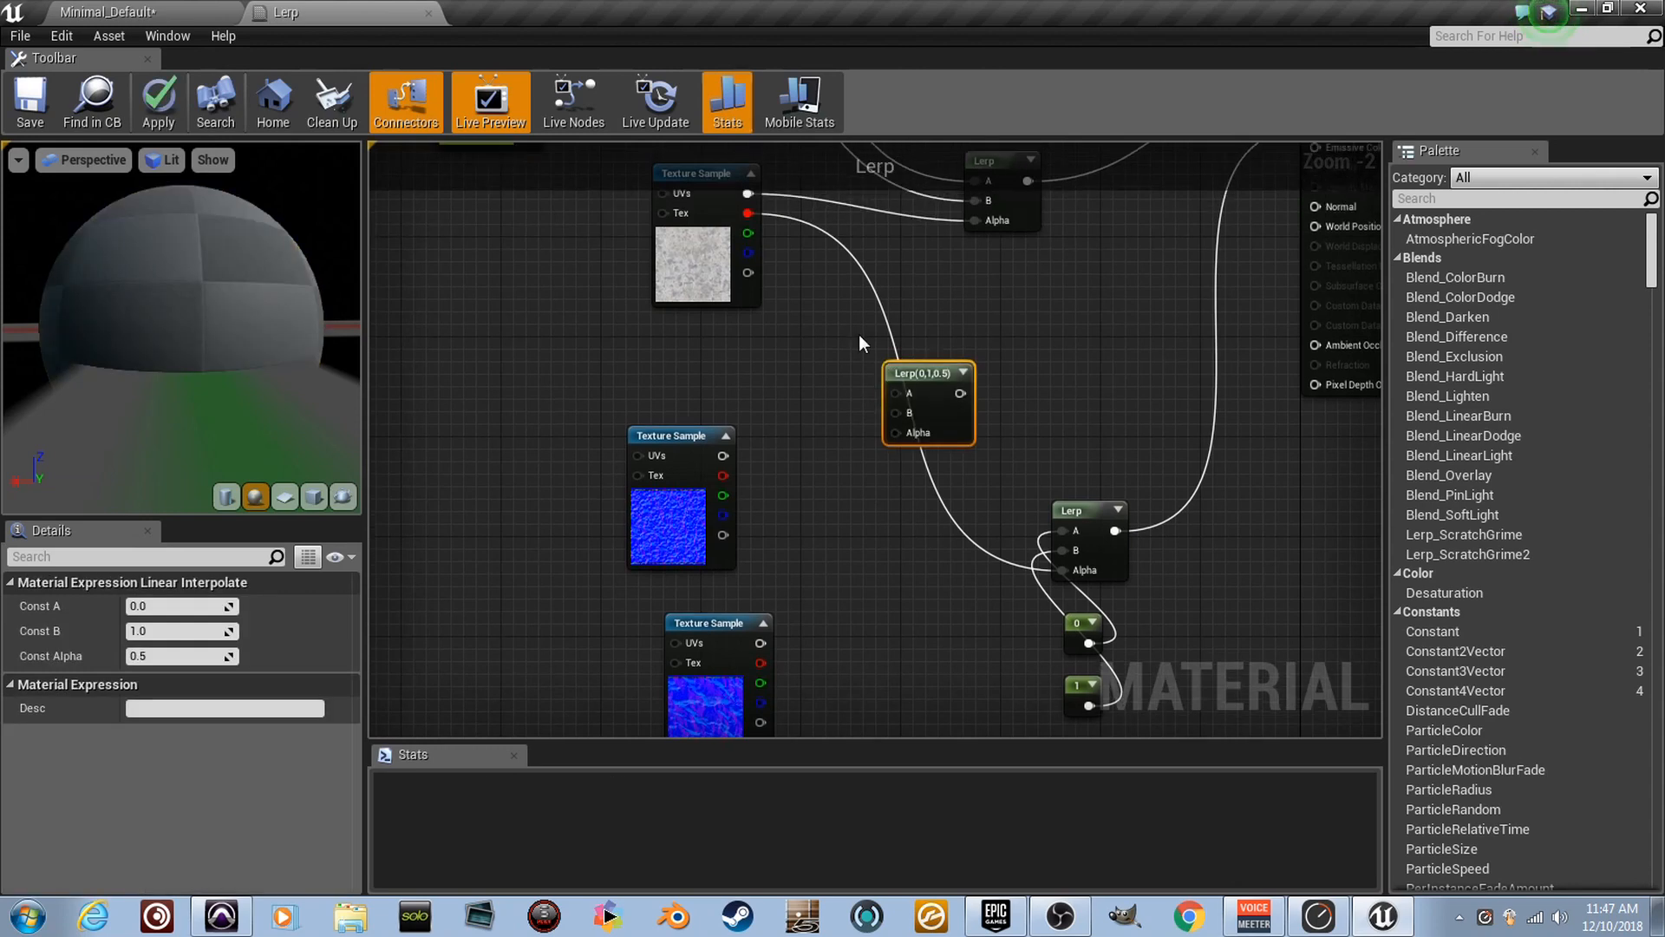
pyautogui.moveTo(742, 247); pyautogui.dragTo(1197, 284)
pyautogui.moveTo(992, 440); pyautogui.dragTo(1070, 375, button='right')
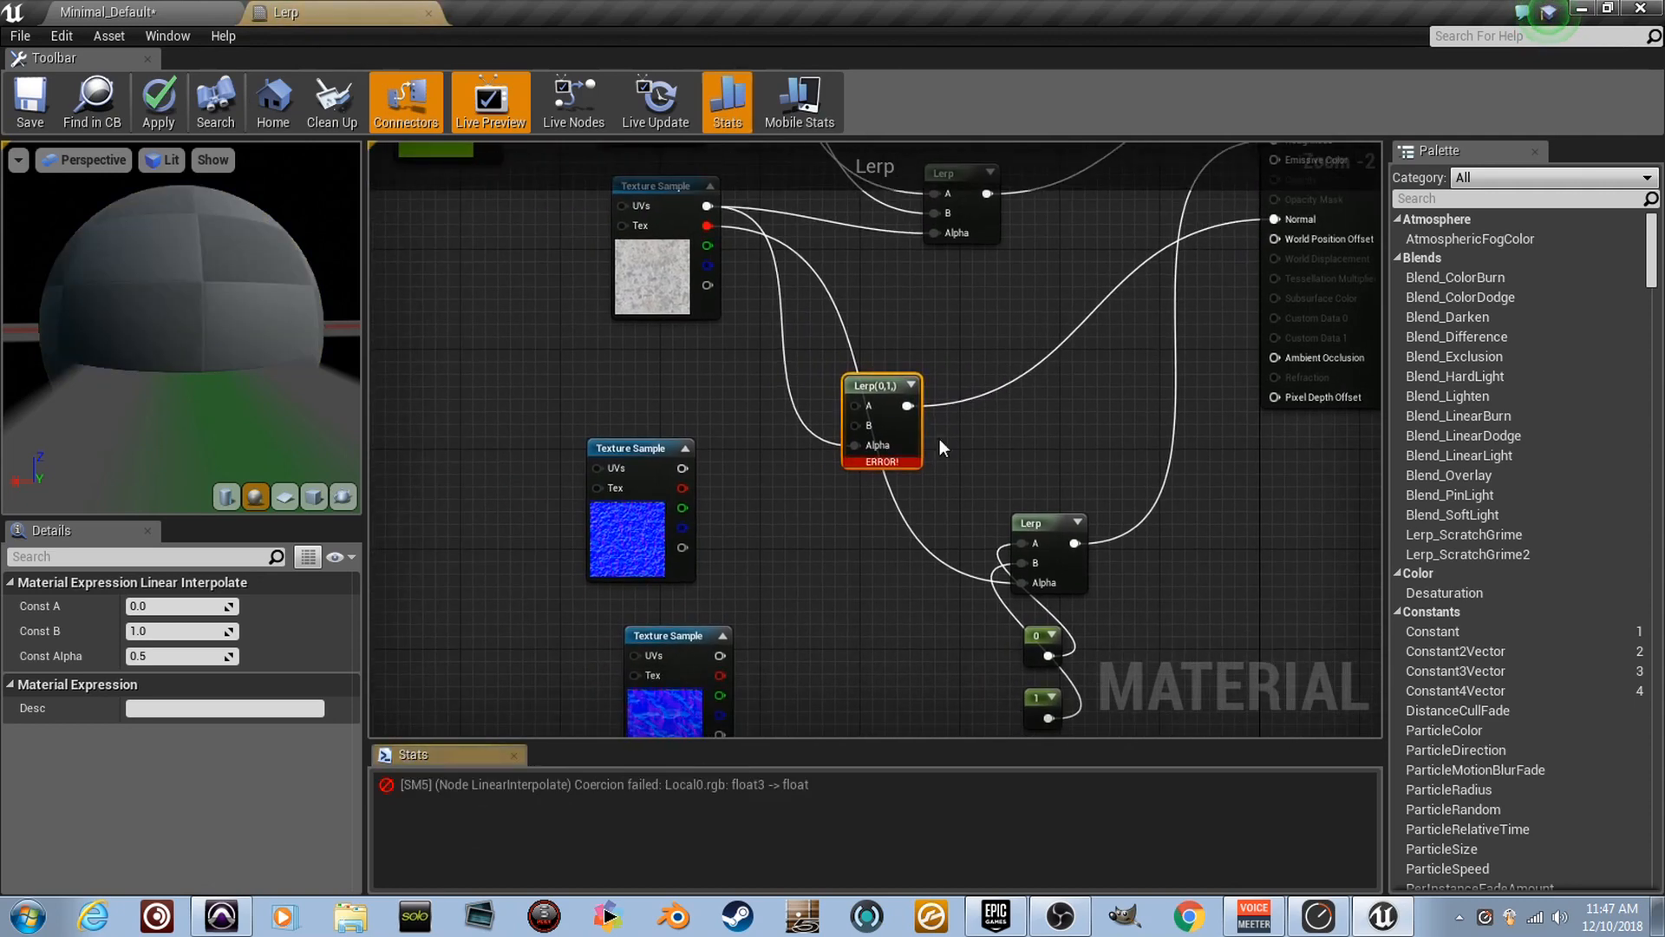
# Arrange the two normal-map samples beside the new Lerp, connecting the moss normal to A and T_Ground_Gravel_N to B.
pyautogui.moveTo(649, 684); pyautogui.dragTo(650, 434)
pyautogui.moveTo(650, 433); pyautogui.dragTo(738, 553, button='right')
pyautogui.moveTo(770, 637); pyautogui.dragTo(910, 685)
pyautogui.moveTo(670, 655); pyautogui.dragTo(865, 564)
pyautogui.scroll(2, 747, 544)
pyautogui.moveTo(824, 462); pyautogui.dragTo(880, 326, button='right')
pyautogui.moveTo(933, 594); pyautogui.dragTo(649, 692)
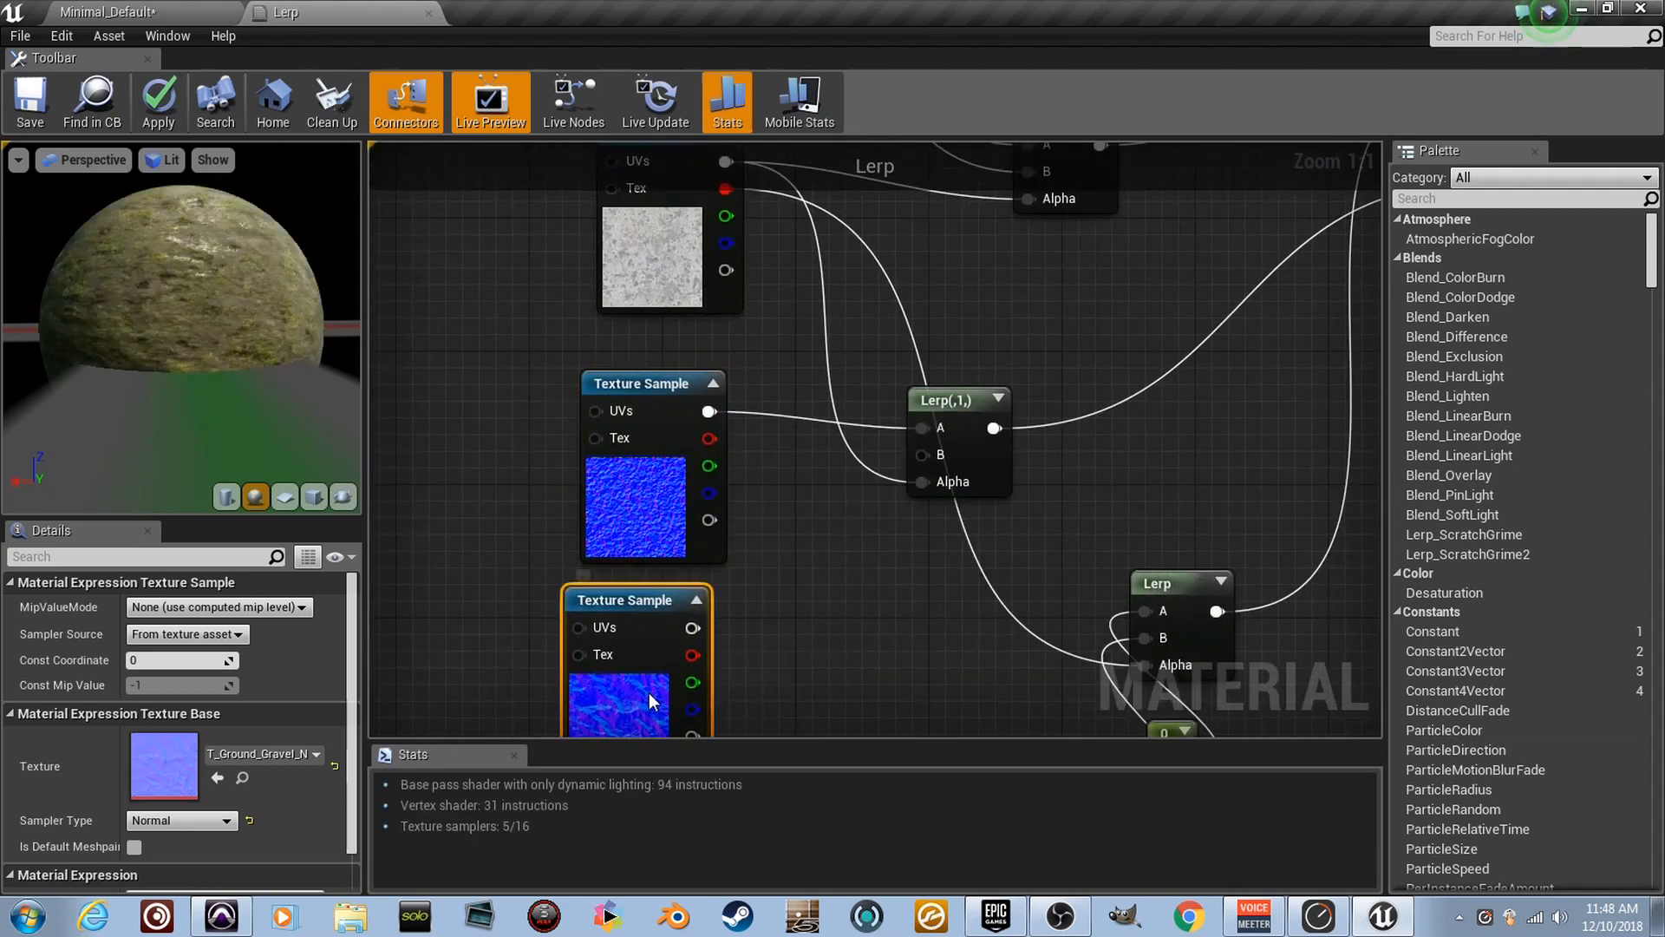
pyautogui.moveTo(692, 627); pyautogui.dragTo(922, 455)
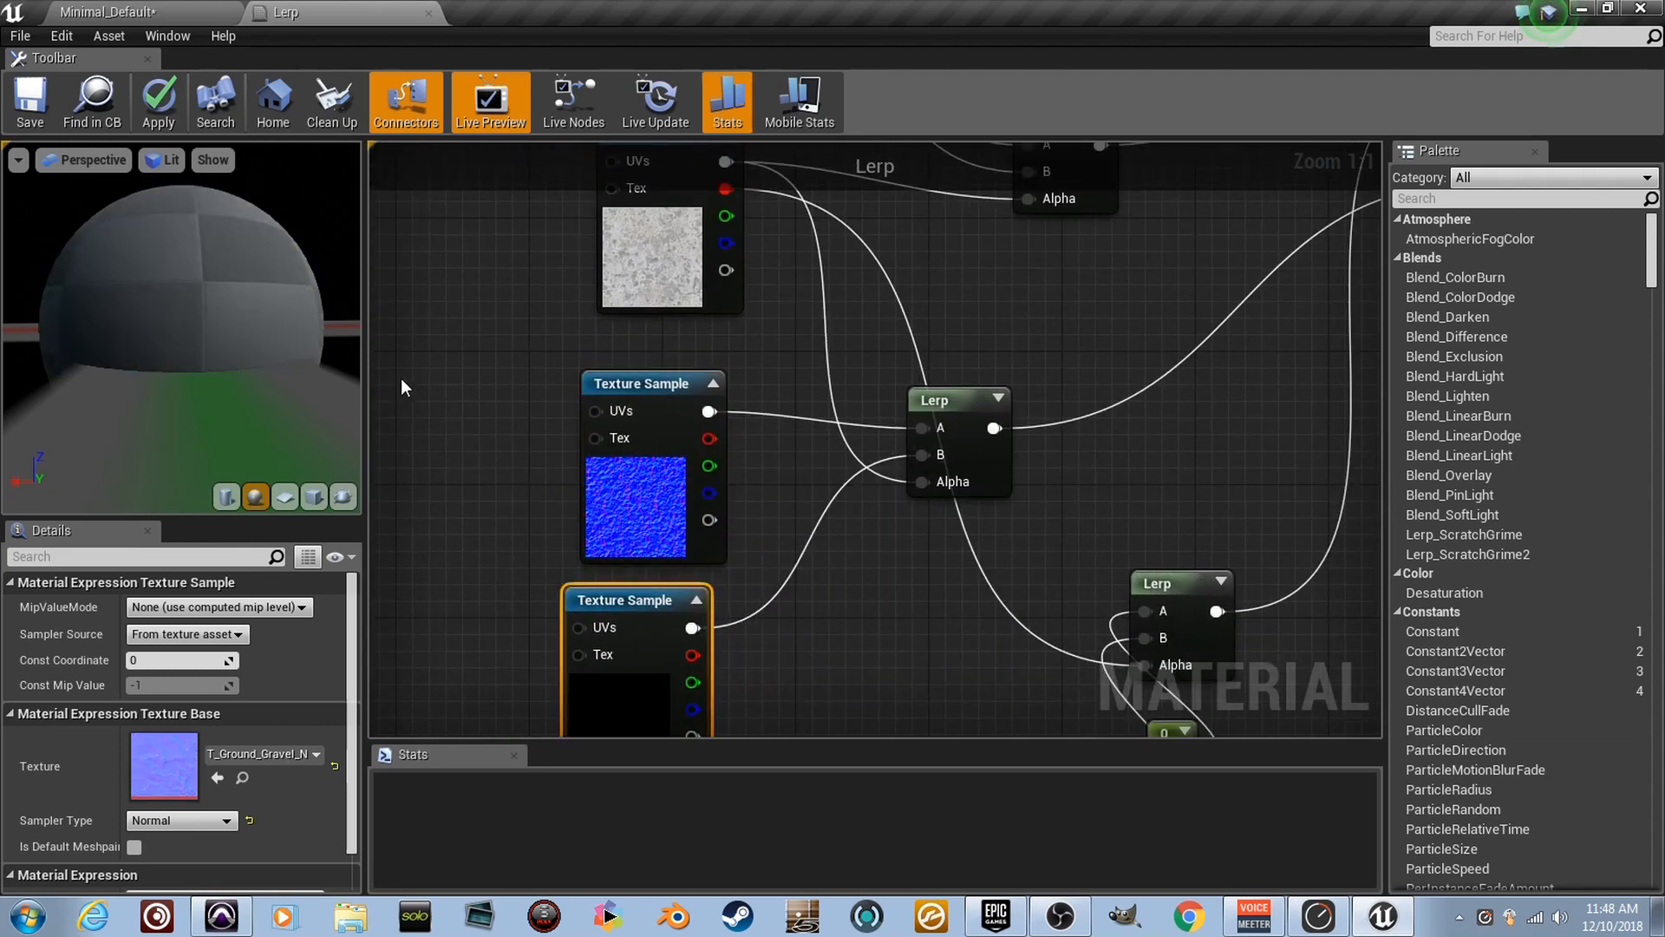
# Save the material and inspect the blended moss and gravel surface on the level's ground plane from several angles.
pyautogui.click(52, 96)
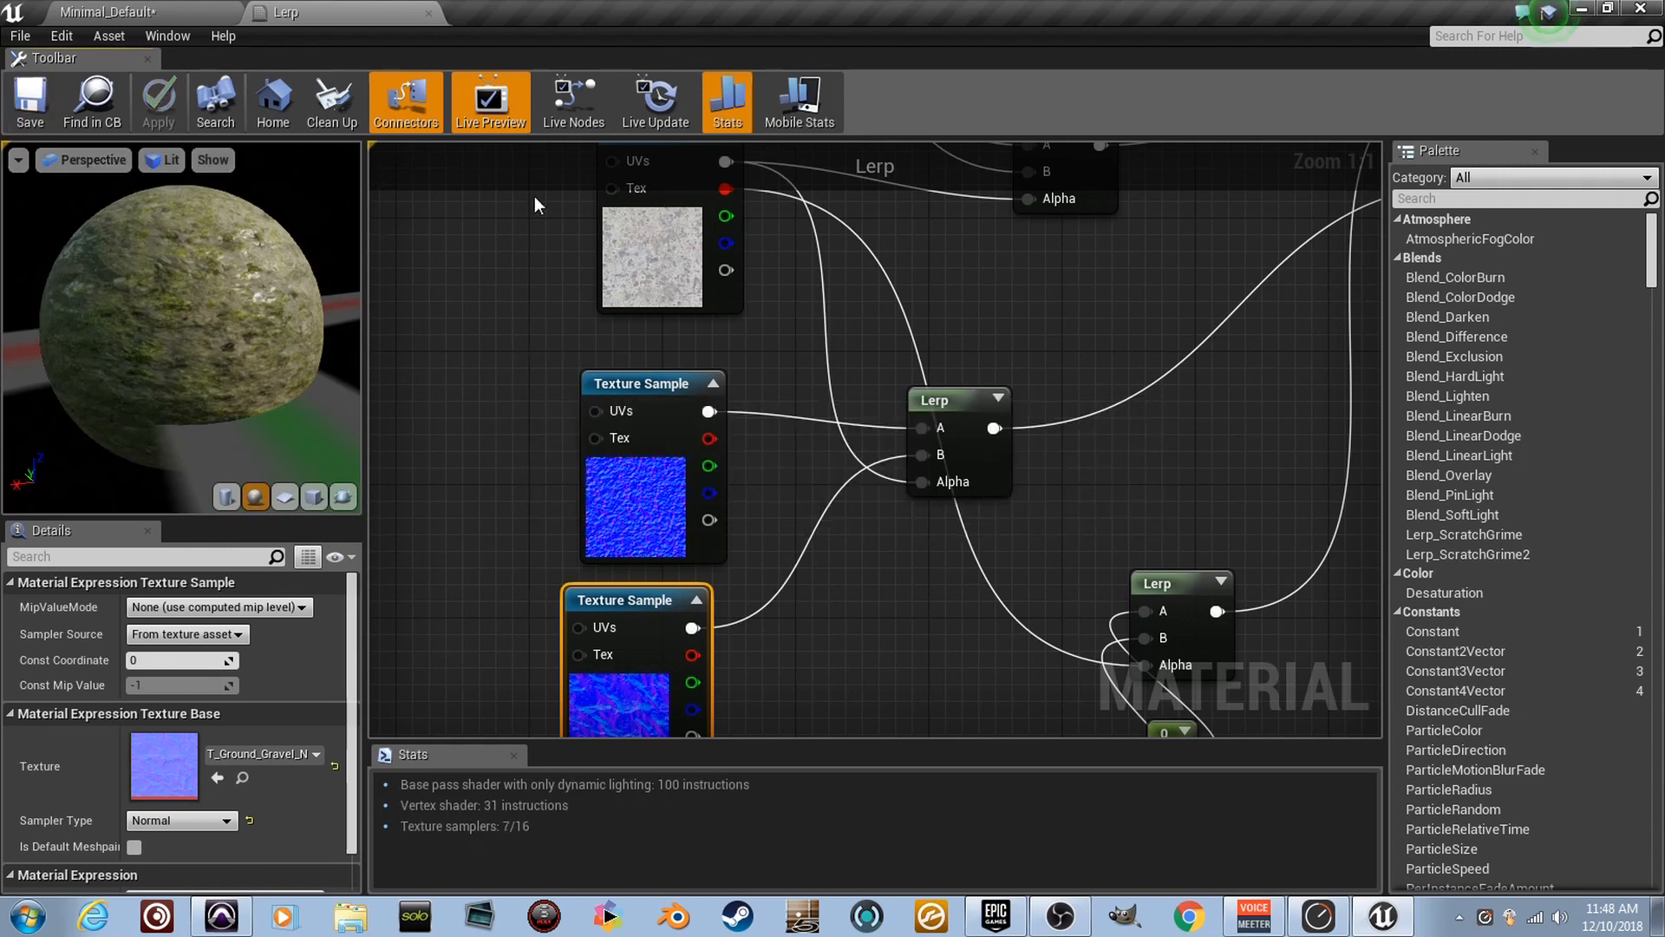
pyautogui.click(189, 11)
pyautogui.moveTo(814, 495); pyautogui.dragTo(937, 555, button='right')
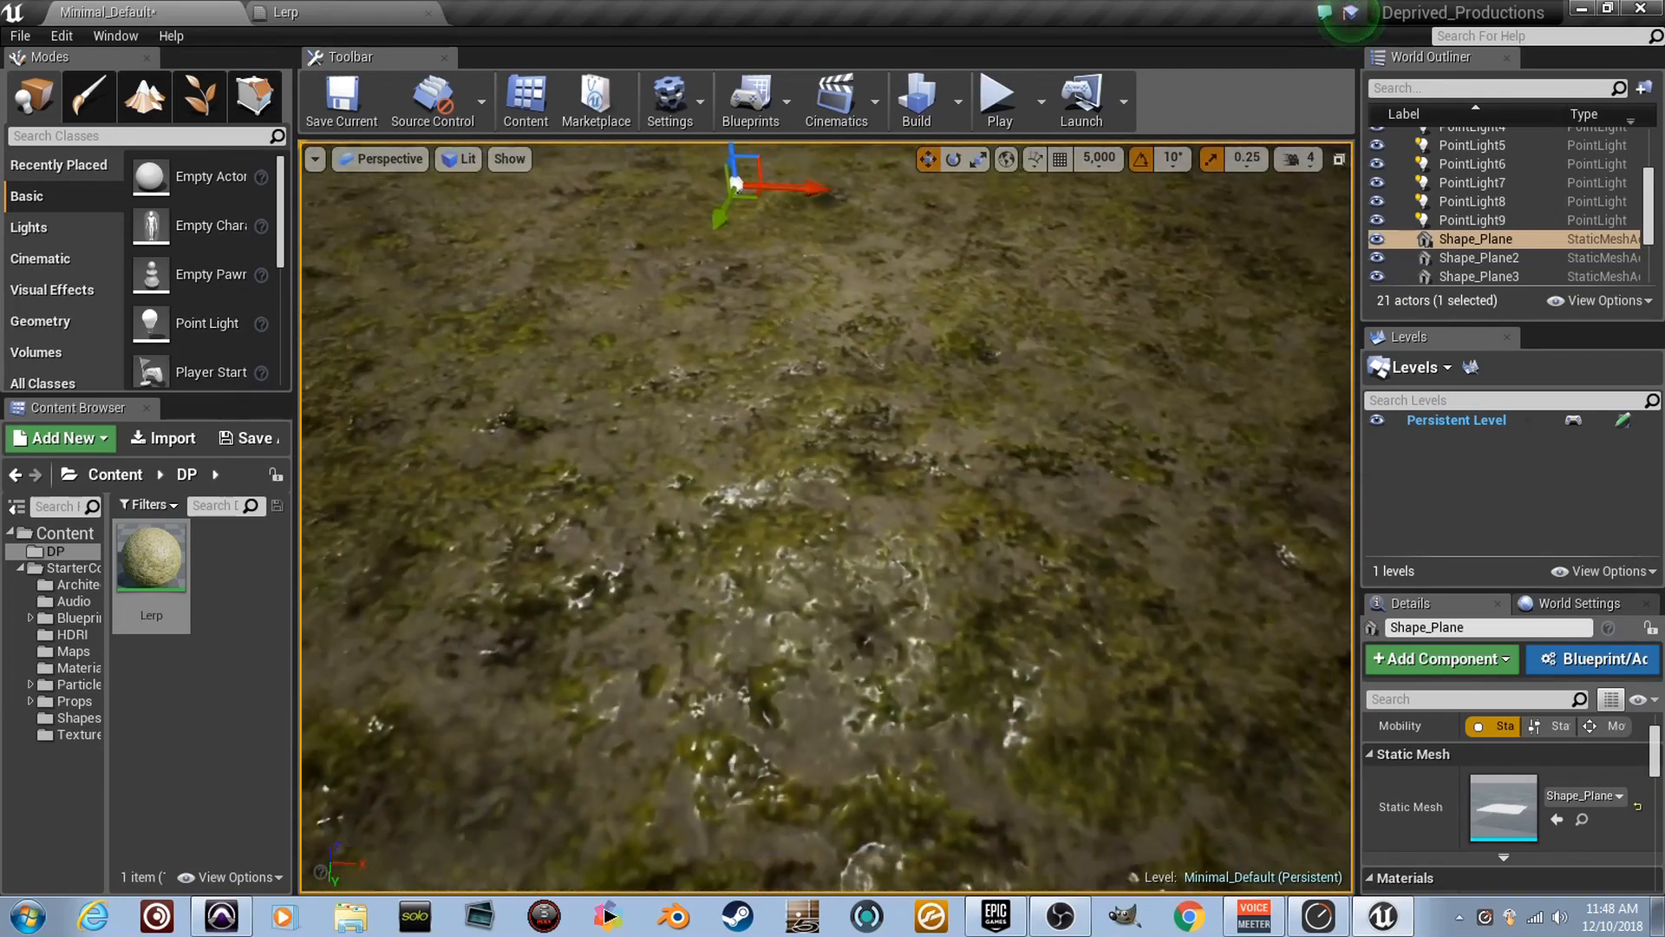
pyautogui.moveTo(827, 517); pyautogui.dragTo(877, 512, button='right')
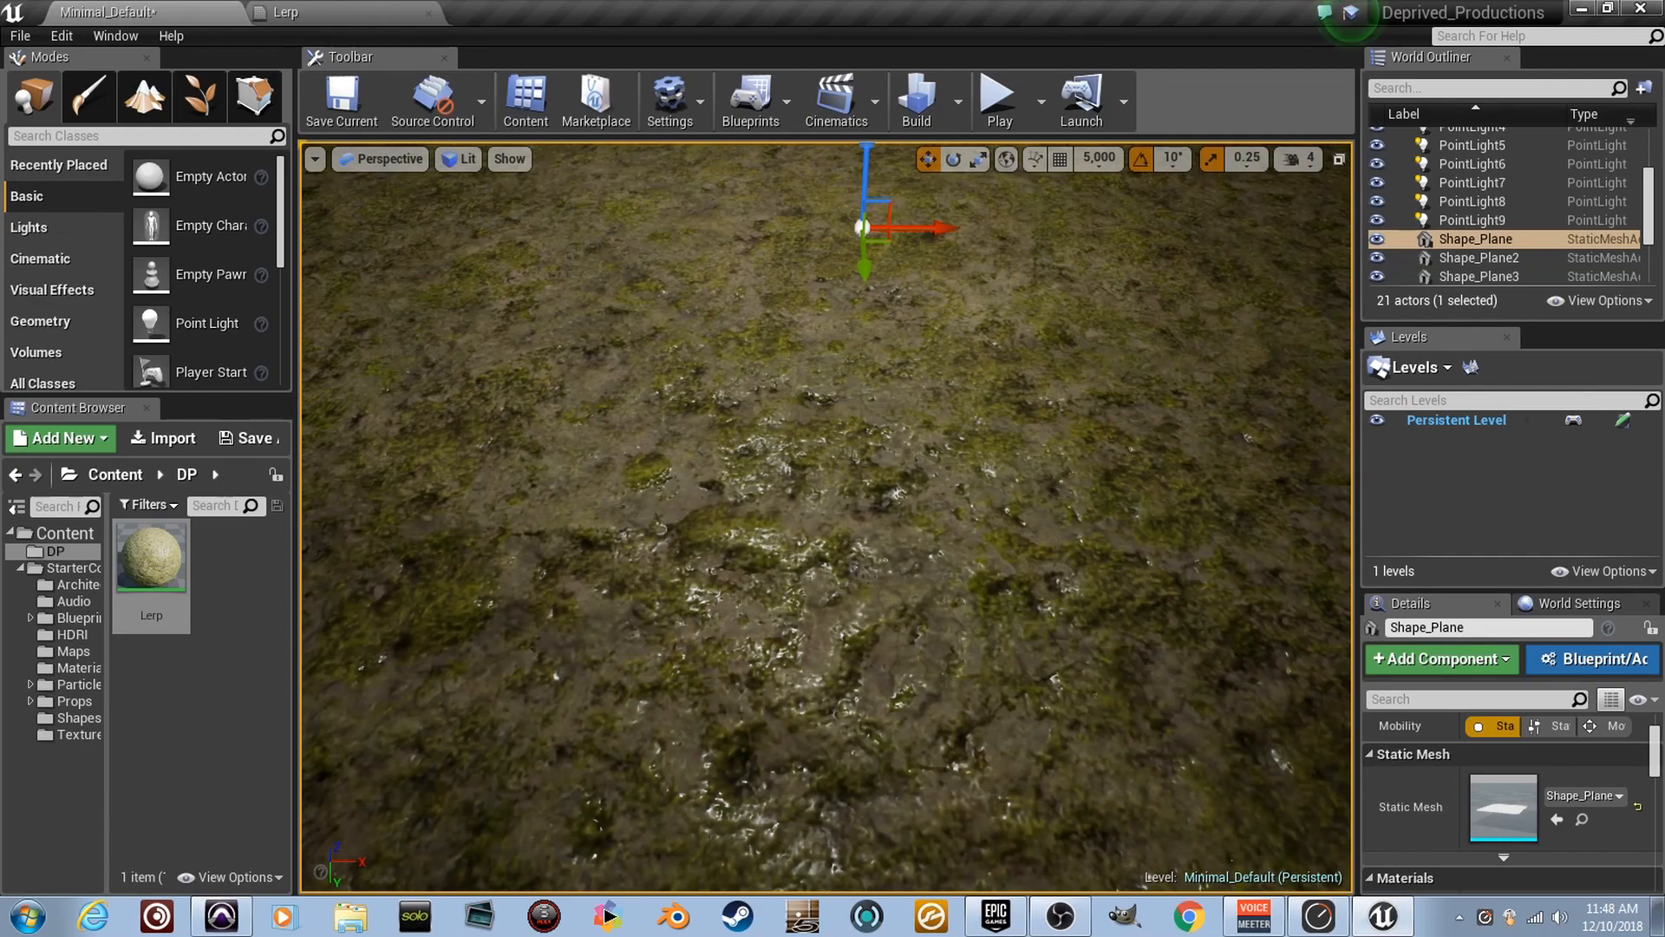
pyautogui.moveTo(826, 517); pyautogui.dragTo(647, 460, button='right')
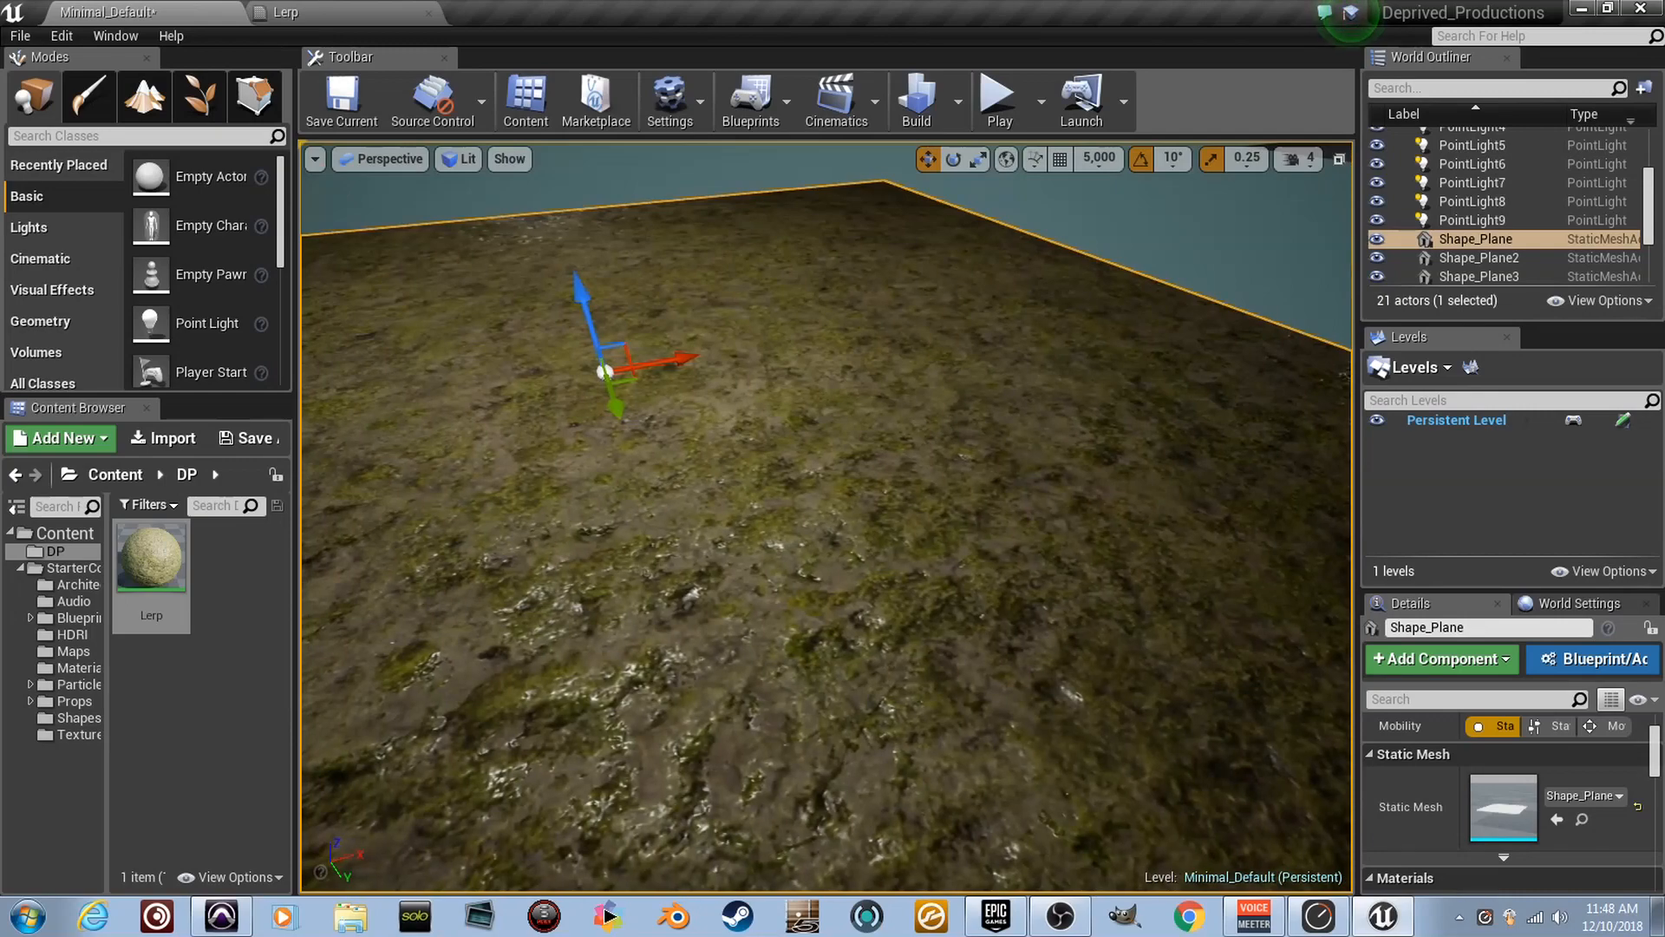
pyautogui.moveTo(827, 517); pyautogui.dragTo(819, 572, button='right')
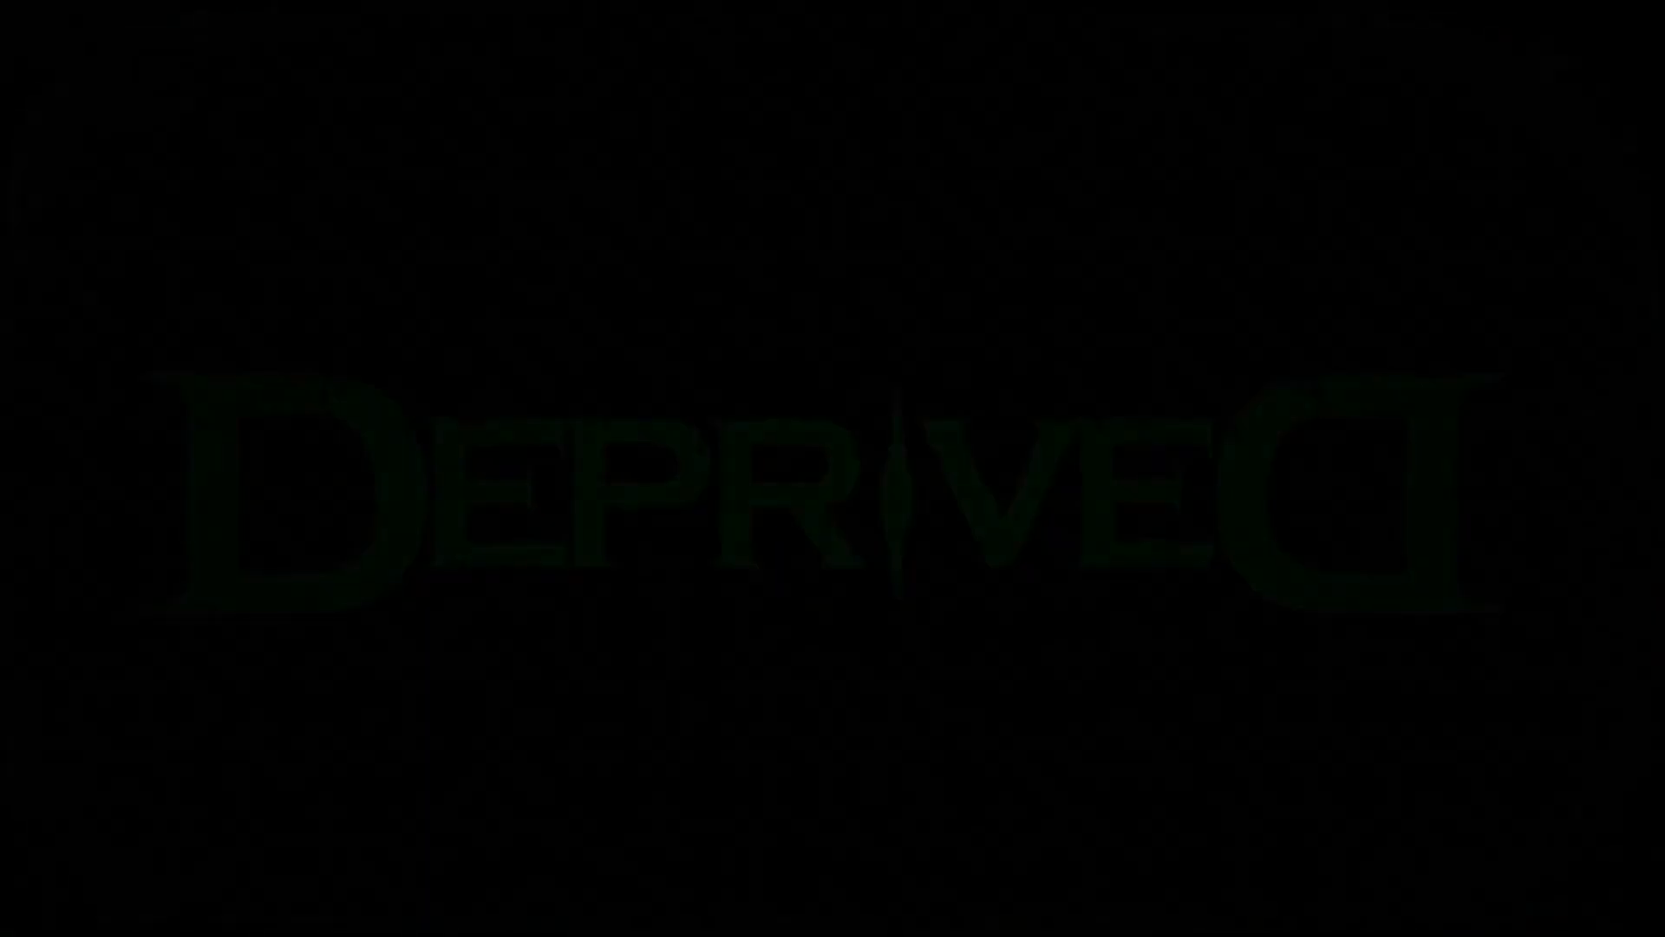